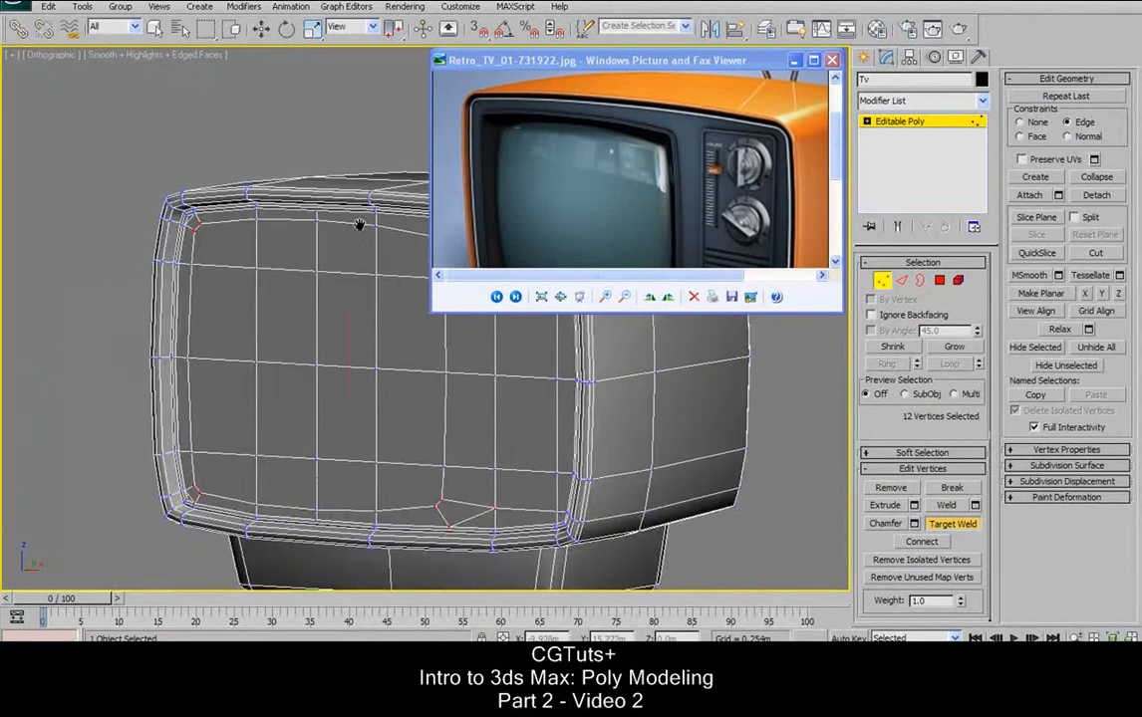
# - Switch the Tv mesh from vertex editing to polygon editing
pyautogui.scroll(-4, 426, 239)
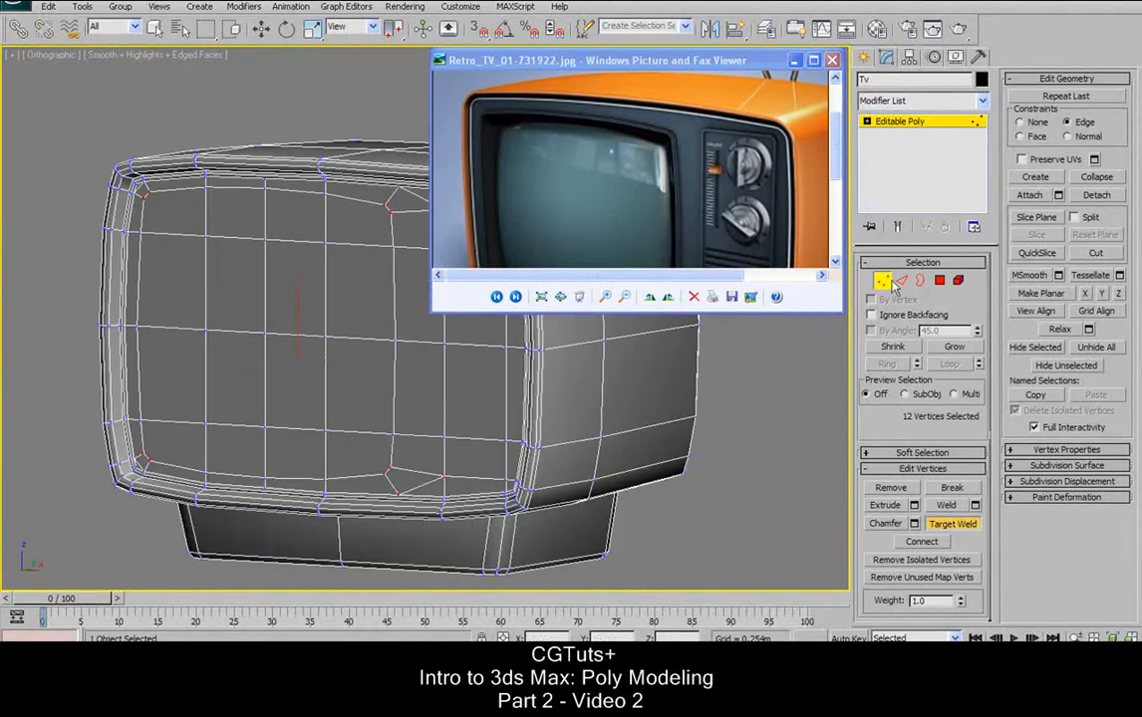
pyautogui.press('4')
pyautogui.keyDown('ctrl'); pyautogui.click(270, 372); pyautogui.keyUp('ctrl')
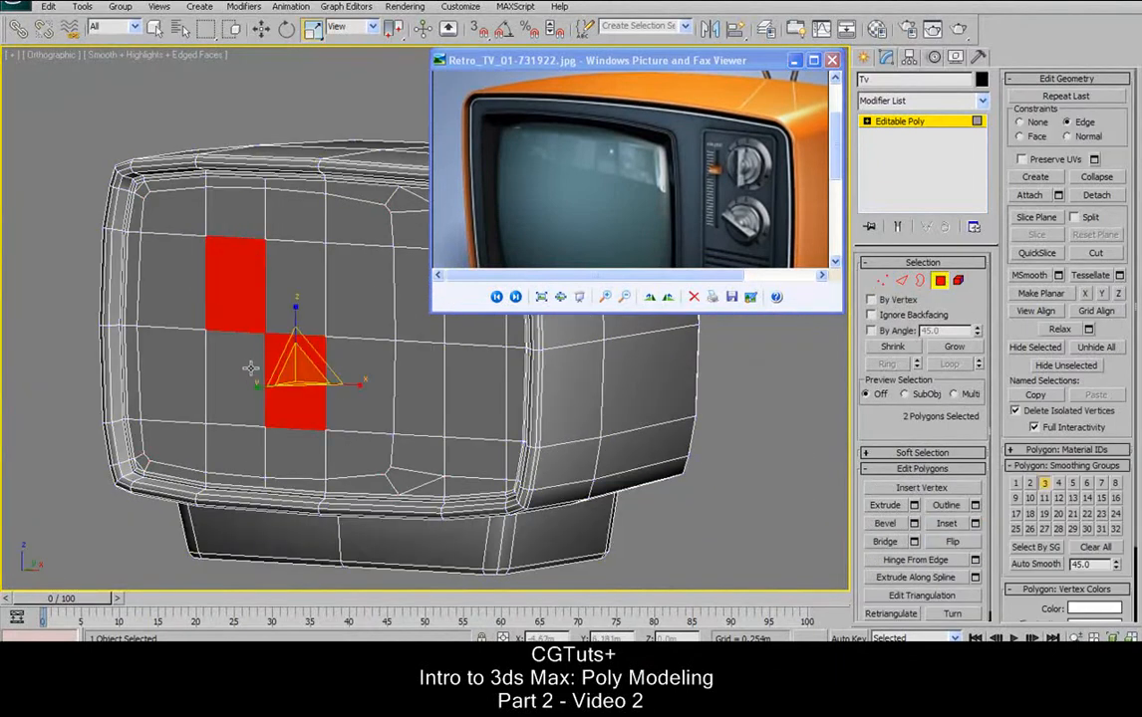
pyautogui.keyDown('ctrl'); pyautogui.click(250, 370); pyautogui.keyUp('ctrl')
pyautogui.hotkey('ctrl', 'z')
pyautogui.hotkey('ctrl', 'z')
pyautogui.hotkey('ctrl', 'z')
pyautogui.hotkey('ctrl', 'z')
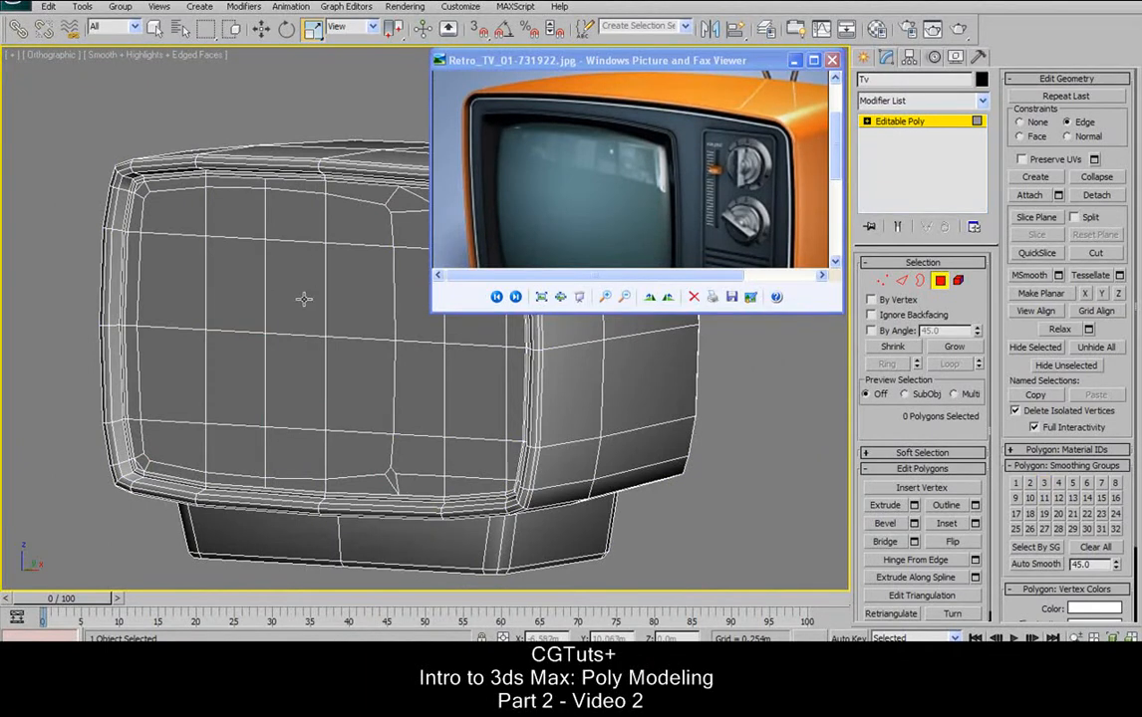
# - Select the four central polygons of the TV screen and grow the selection to cover the whole screen area
pyautogui.click(247, 380)
pyautogui.keyDown('ctrl'); pyautogui.click(239, 269); pyautogui.keyUp('ctrl')
pyautogui.keyDown('ctrl'); pyautogui.click(288, 293); pyautogui.keyUp('ctrl')
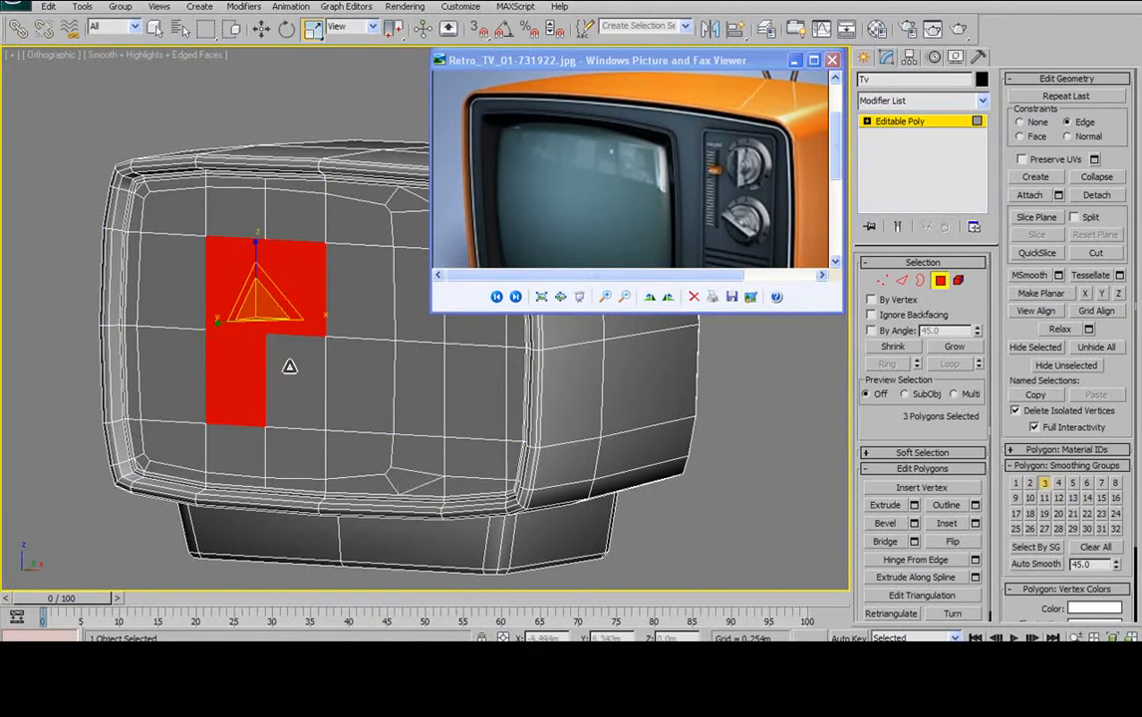
pyautogui.keyDown('ctrl'); pyautogui.click(288, 365); pyautogui.keyUp('ctrl')
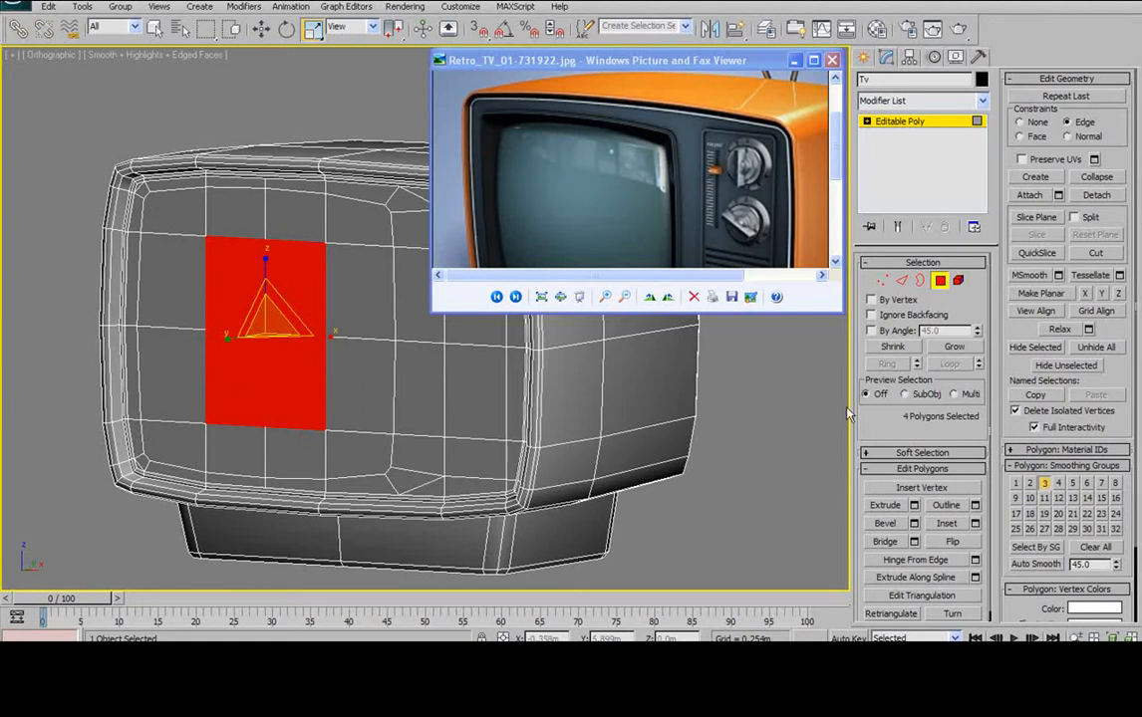
pyautogui.click(953, 348)
# - Inset the selected screen polygons as a group by 0.036 m
pyautogui.moveTo(400, 277)
pyautogui.keyDown('alt'); pyautogui.mouseDown(button='middle')
pyautogui.moveTo(255, 280)
pyautogui.moveTo(332, 255)
pyautogui.moveTo(401, 288)
pyautogui.moveTo(344, 280)
pyautogui.moveTo(410, 300)
pyautogui.mouseUp(button='middle'); pyautogui.keyUp('alt')
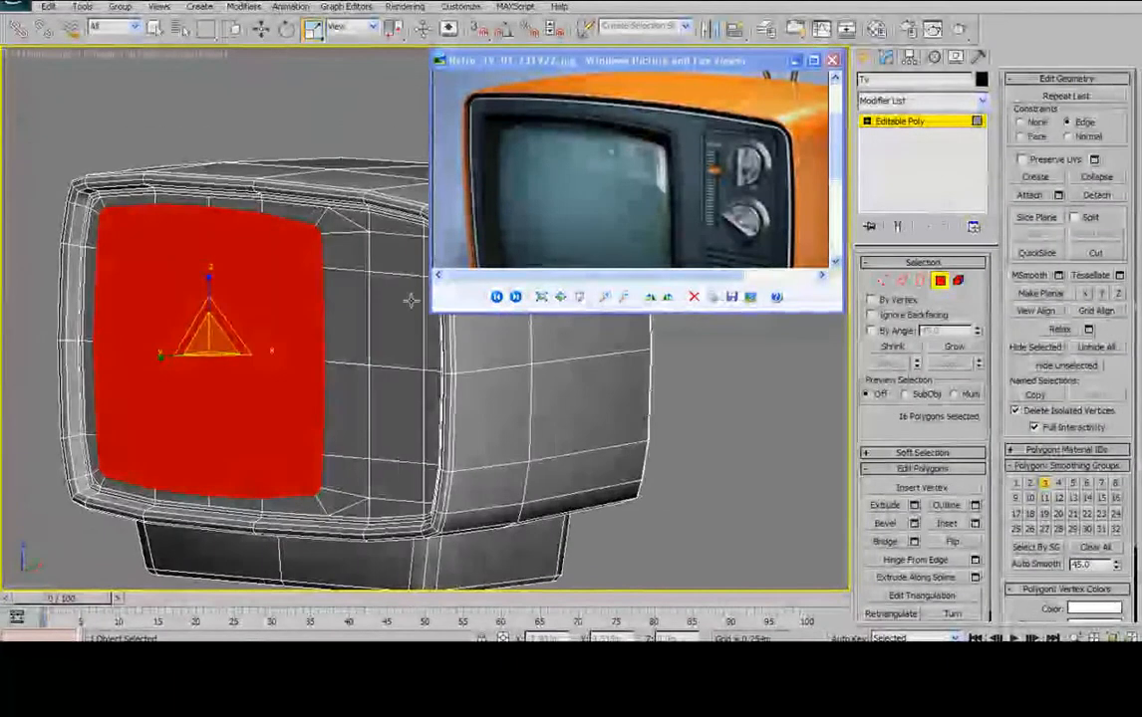
pyautogui.click(974, 523)
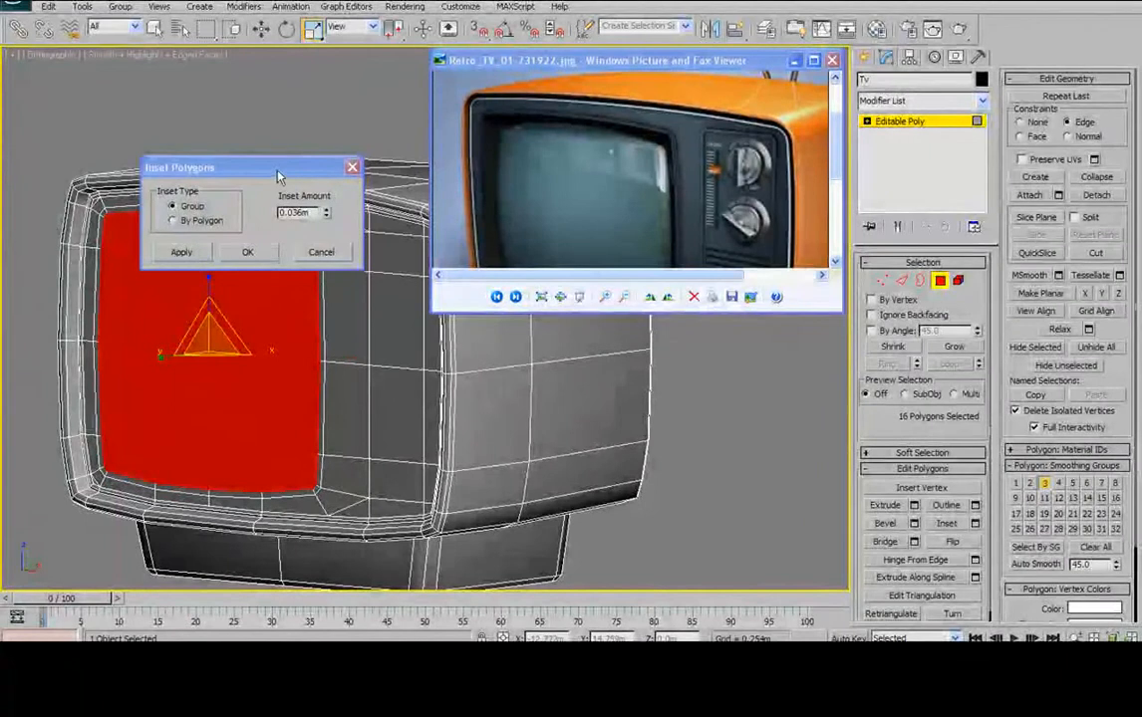
pyautogui.moveTo(278, 175); pyautogui.dragTo(761, 371)
pyautogui.scroll(2, 498, 355)
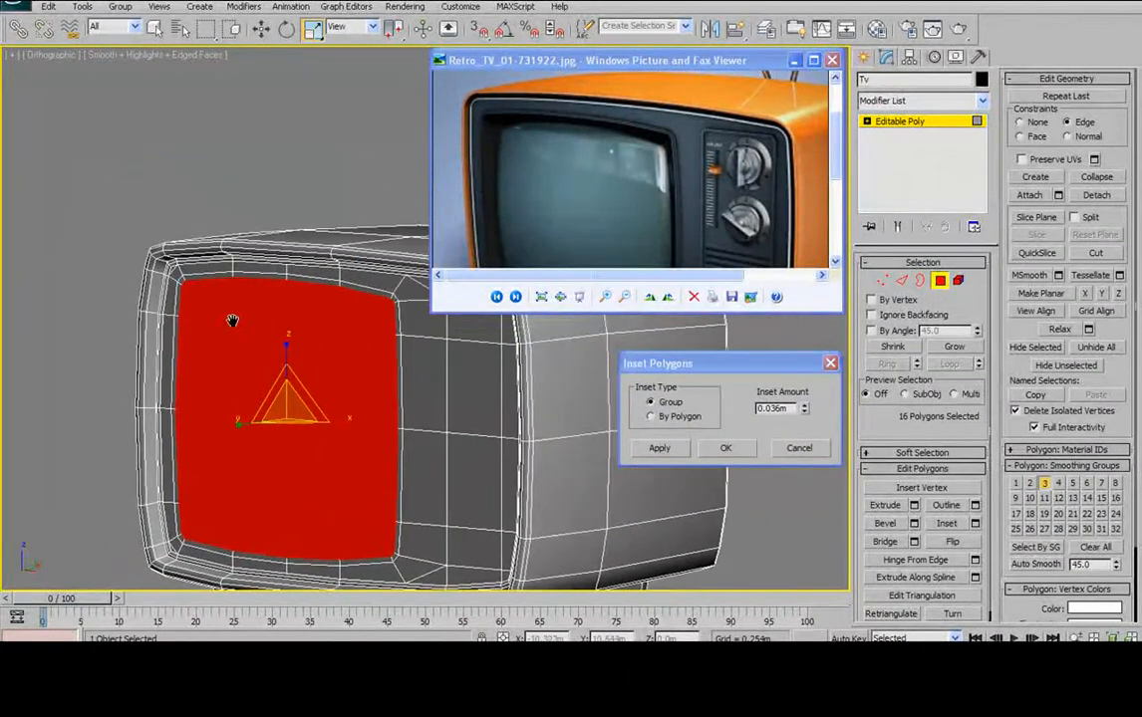
pyautogui.scroll(4, 229, 309)
pyautogui.keyDown('alt'); pyautogui.moveTo(235, 319); pyautogui.dragTo(280, 302, button='middle'); pyautogui.keyUp('alt')
pyautogui.moveTo(226, 346); pyautogui.dragTo(51, 216, button='middle')
pyautogui.moveTo(160, 339); pyautogui.dragTo(257, 289, button='middle')
pyautogui.scroll(-4, 226, 275)
pyautogui.scroll(3, 257, 290)
pyautogui.moveTo(286, 239)
pyautogui.keyDown('alt'); pyautogui.mouseDown(button='middle')
pyautogui.moveTo(270, 262)
pyautogui.moveTo(280, 259)
pyautogui.mouseUp(button='middle'); pyautogui.keyUp('alt')
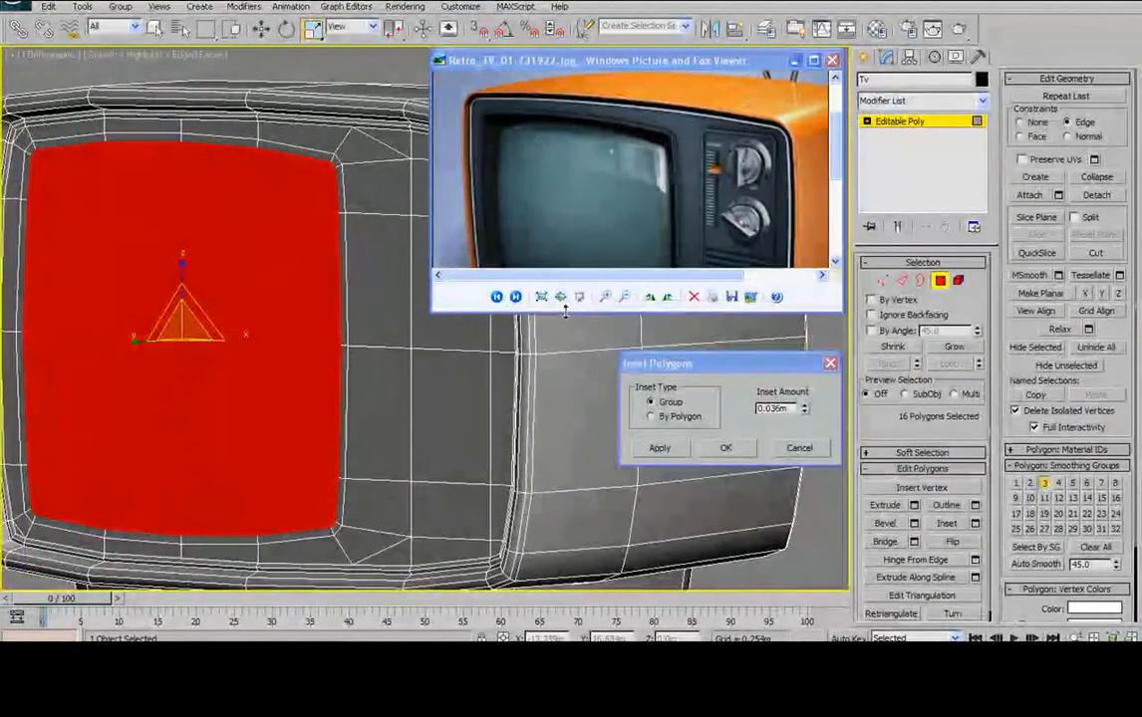
pyautogui.click(750, 450)
# - Select the full ring of edges across the thin inset border, and convert it into a selection of the border's polygons
pyautogui.scroll(5, 242, 227)
pyautogui.scroll(-4, 209, 260)
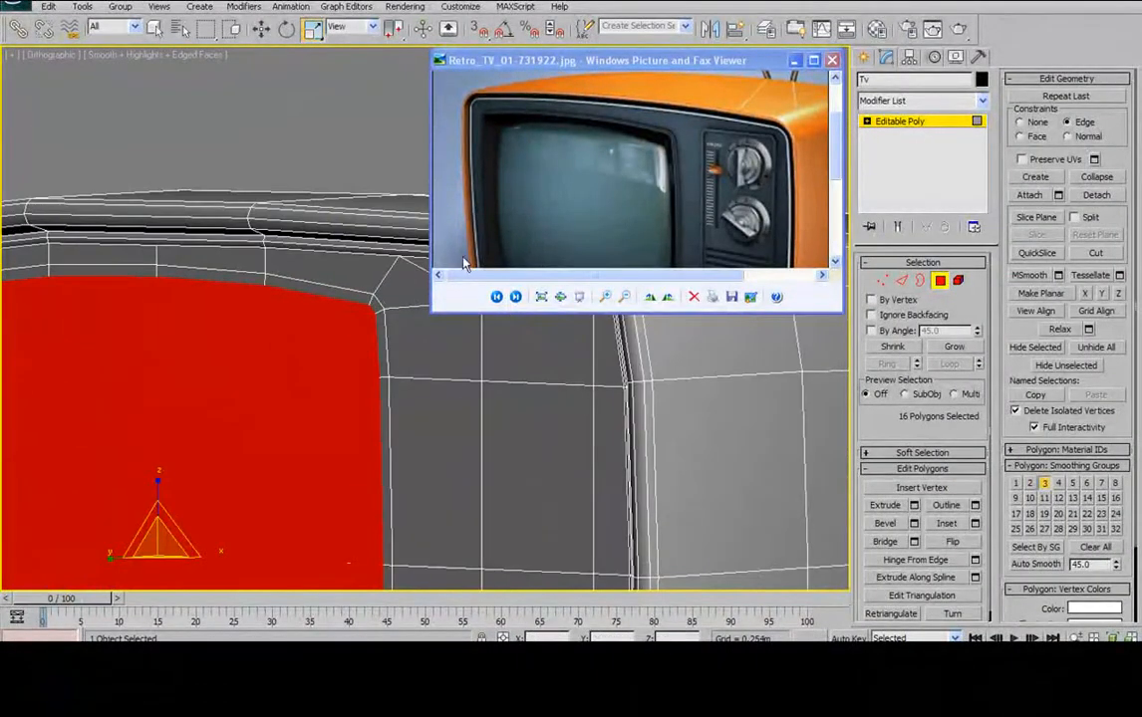
pyautogui.click(899, 281)
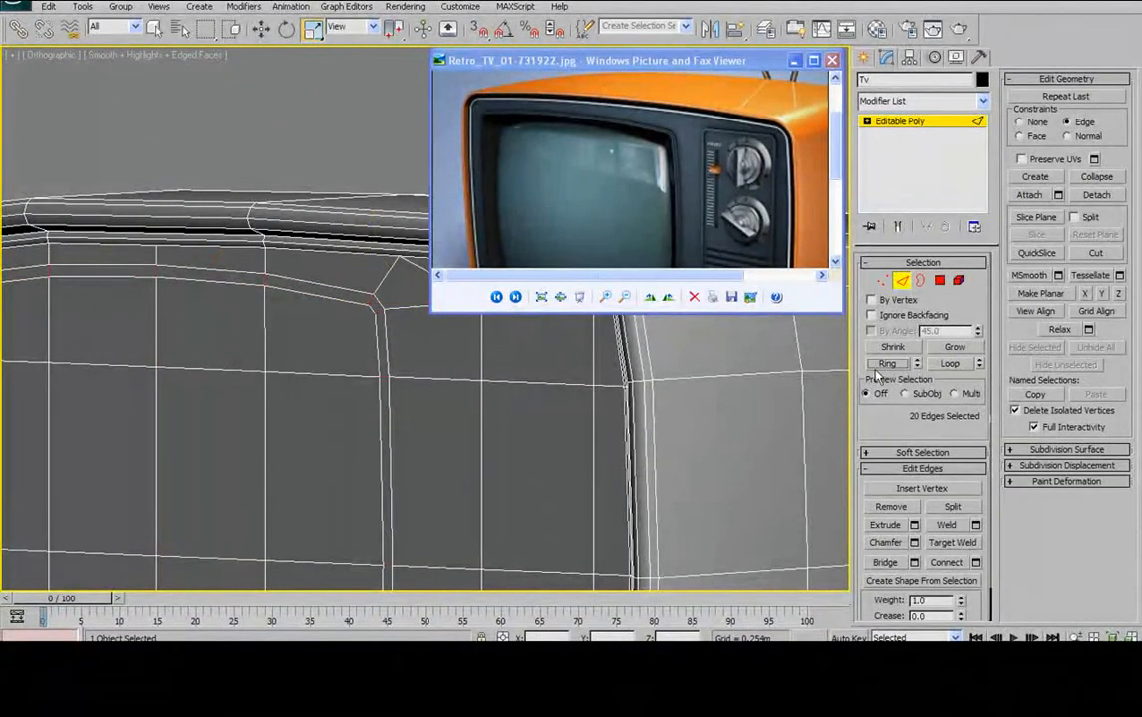
pyautogui.moveTo(68, 291); pyautogui.dragTo(215, 219, button='middle')
pyautogui.click(940, 281)
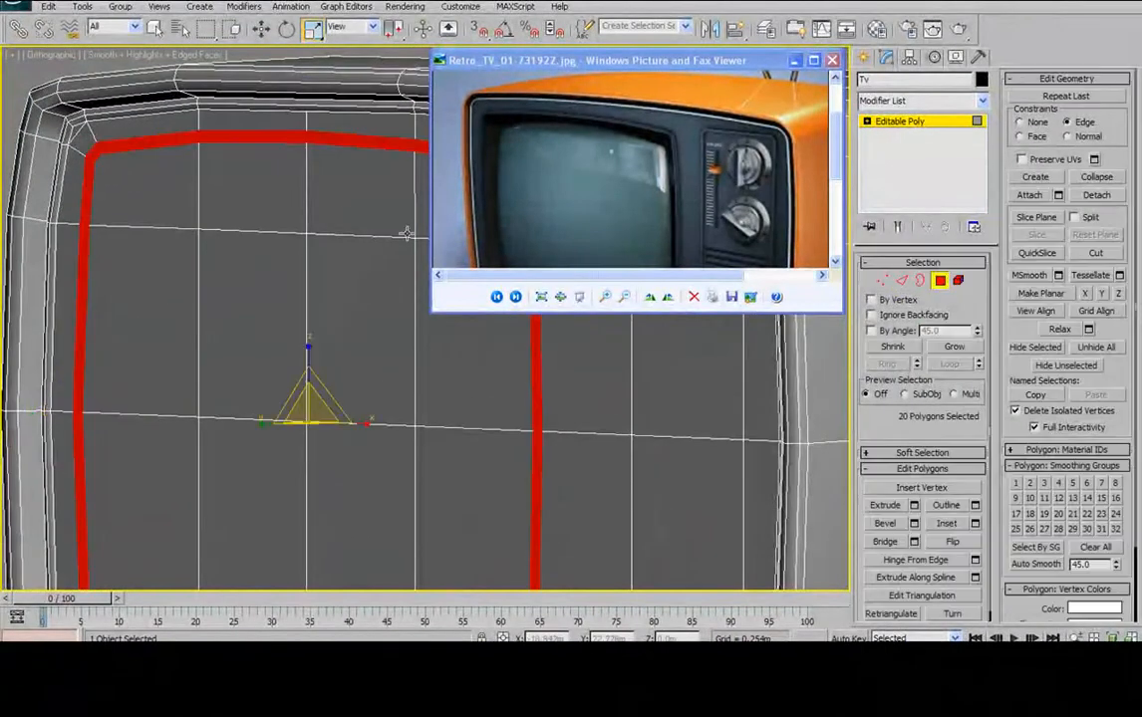
pyautogui.moveTo(208, 161); pyautogui.dragTo(214, 243, button='middle')
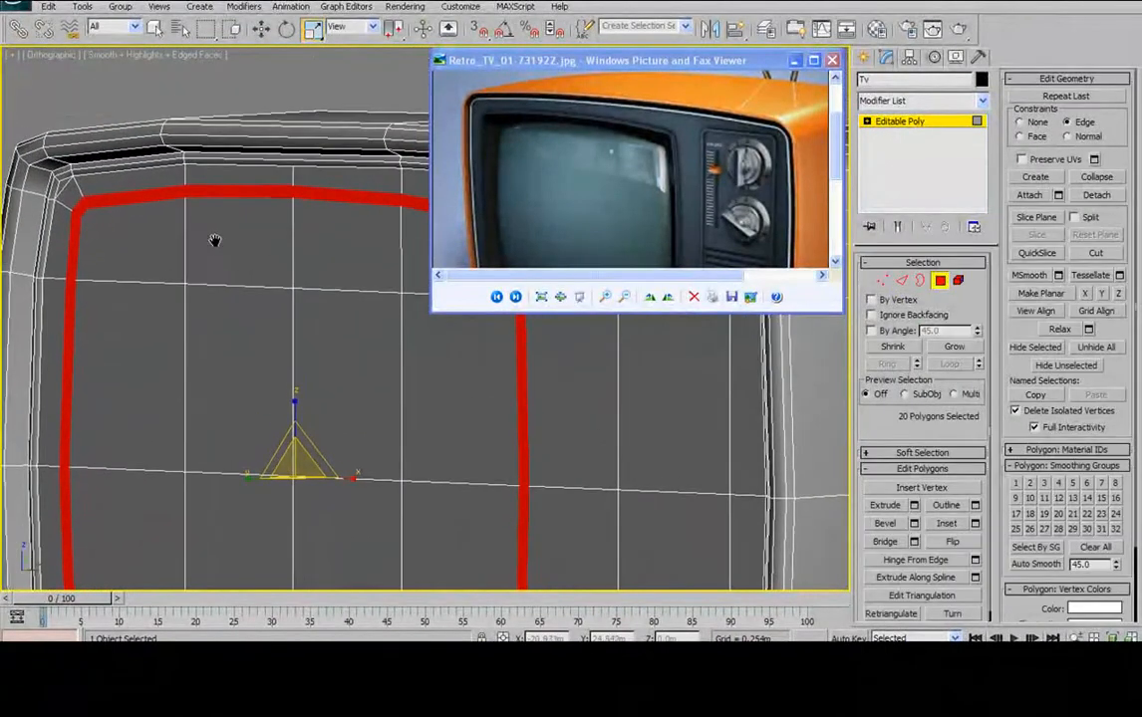
pyautogui.click(914, 505)
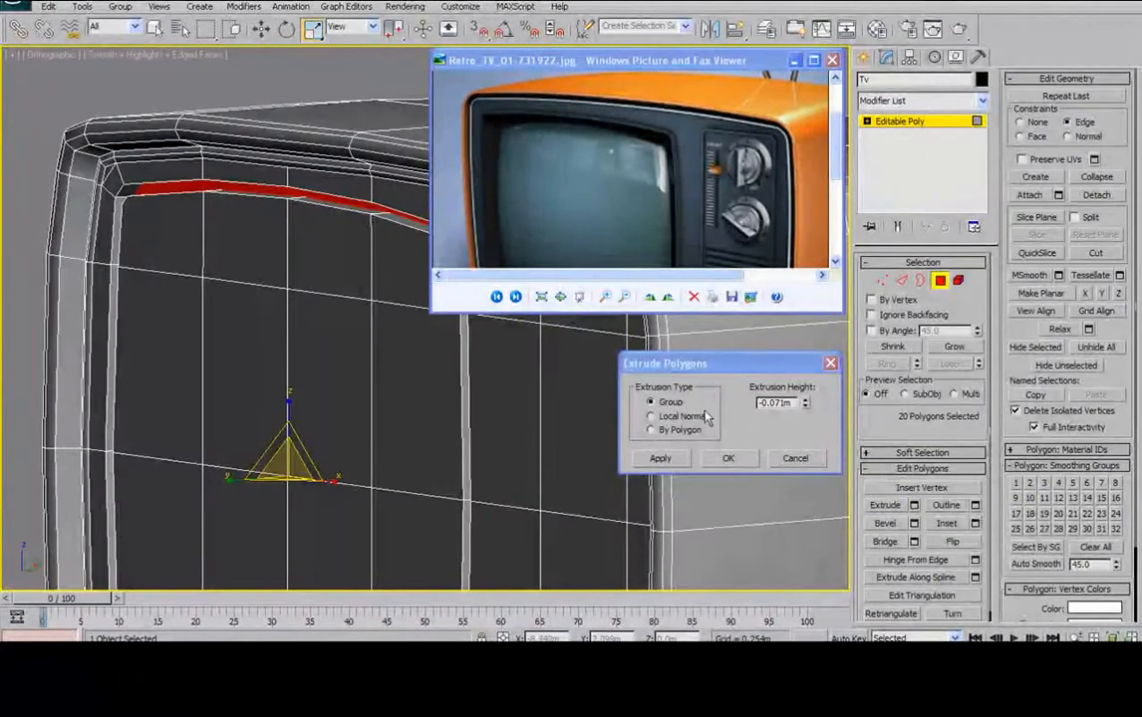
pyautogui.rightClick(805, 402)
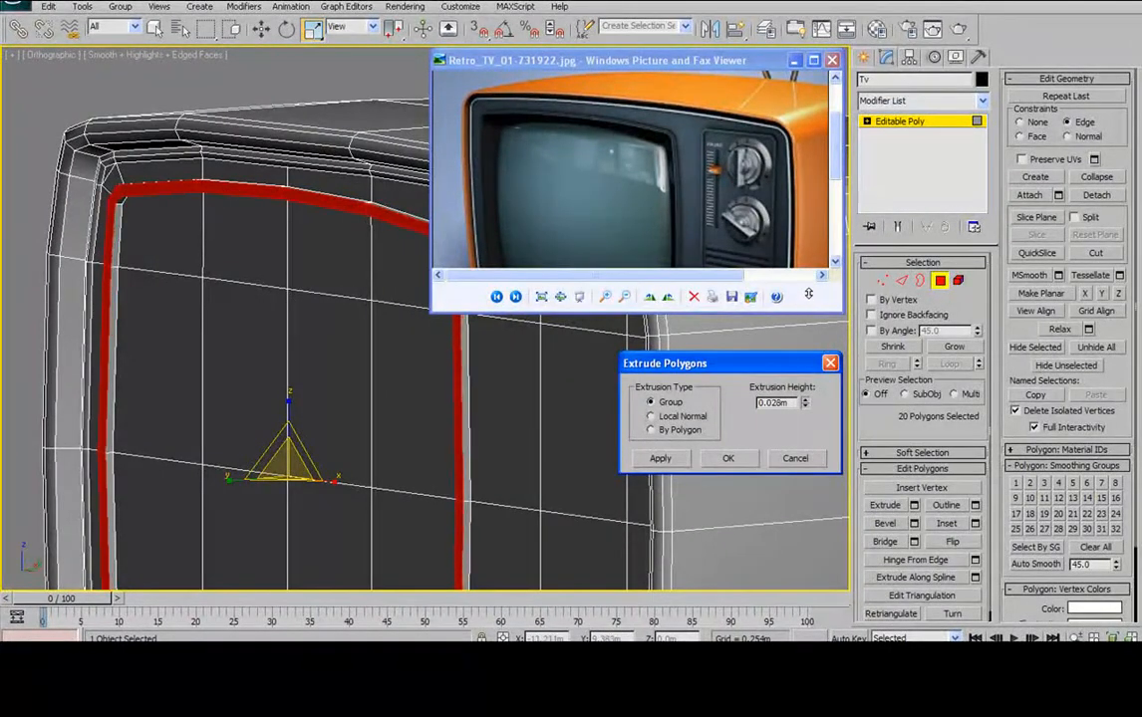
pyautogui.keyDown('alt'); pyautogui.moveTo(468, 393); pyautogui.dragTo(334, 328, button='middle'); pyautogui.keyUp('alt')
pyautogui.click(804, 459)
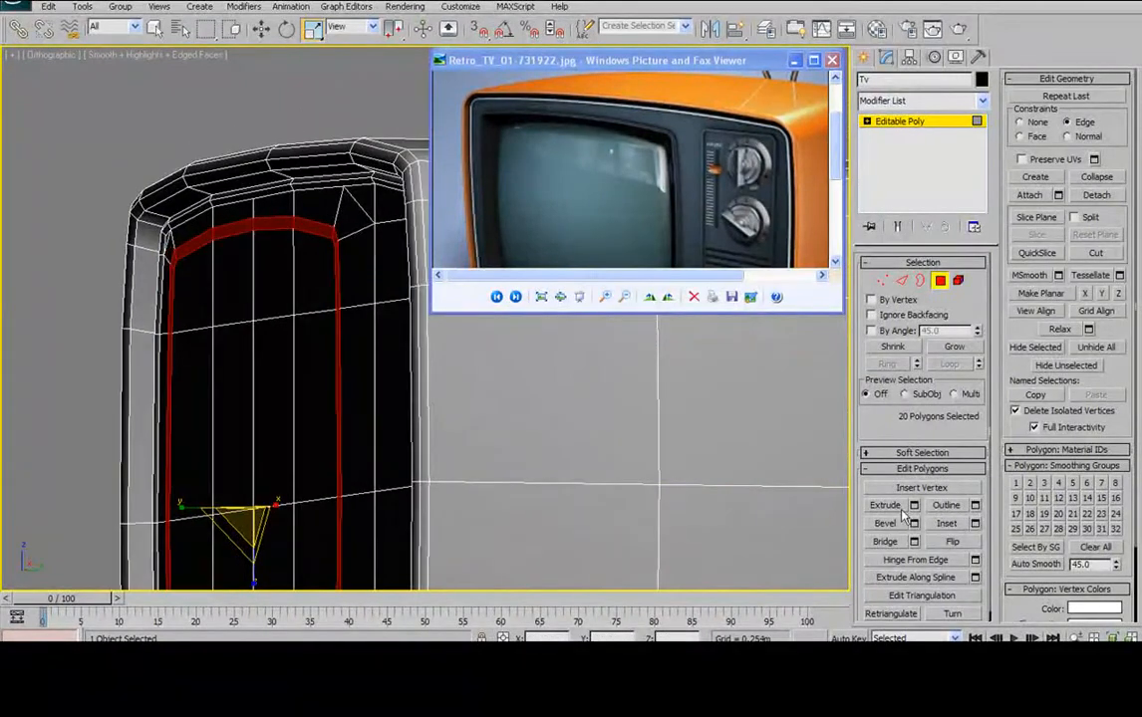
# - Start a group bevel on the ring of polygons around the screen with a height of 0.028 m
pyautogui.click(914, 524)
pyautogui.moveTo(806, 405)
pyautogui.mouseDown()
pyautogui.moveTo(811, 356)
pyautogui.moveTo(809, 420)
pyautogui.moveTo(807, 403)
pyautogui.mouseUp()
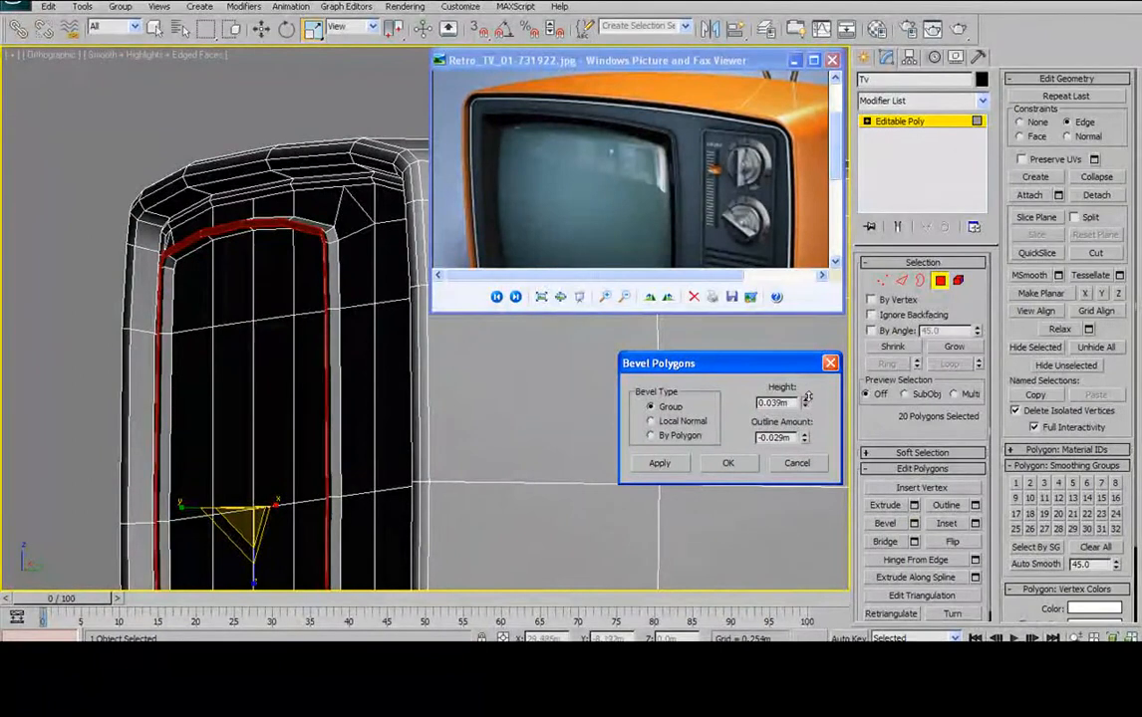
pyautogui.scroll(8, 375, 319)
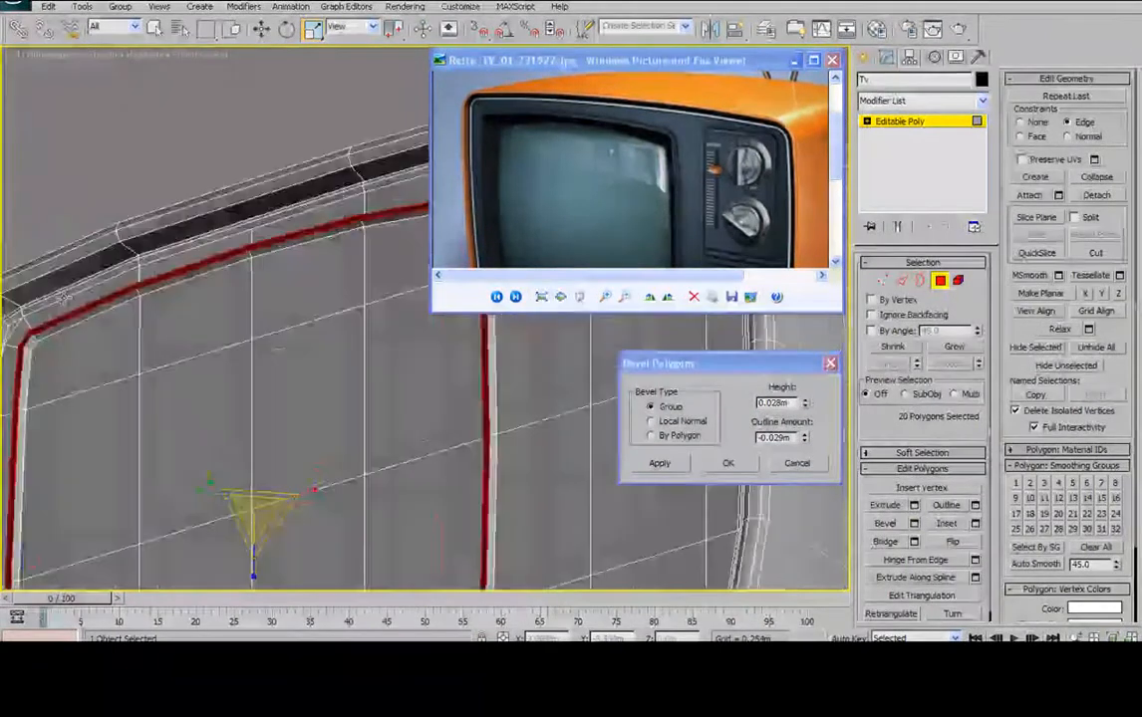
pyautogui.keyDown('alt'); pyautogui.moveTo(63, 299); pyautogui.dragTo(6, 340, button='middle'); pyautogui.keyUp('alt')
pyautogui.moveTo(187, 247); pyautogui.dragTo(184, 278, button='middle')
pyautogui.scroll(3, 273, 296)
pyautogui.moveTo(273, 296); pyautogui.dragTo(248, 285, button='middle')
pyautogui.scroll(3, 371, 293)
pyautogui.keyDown('alt'); pyautogui.moveTo(316, 268); pyautogui.dragTo(343, 286, button='middle'); pyautogui.keyUp('alt')
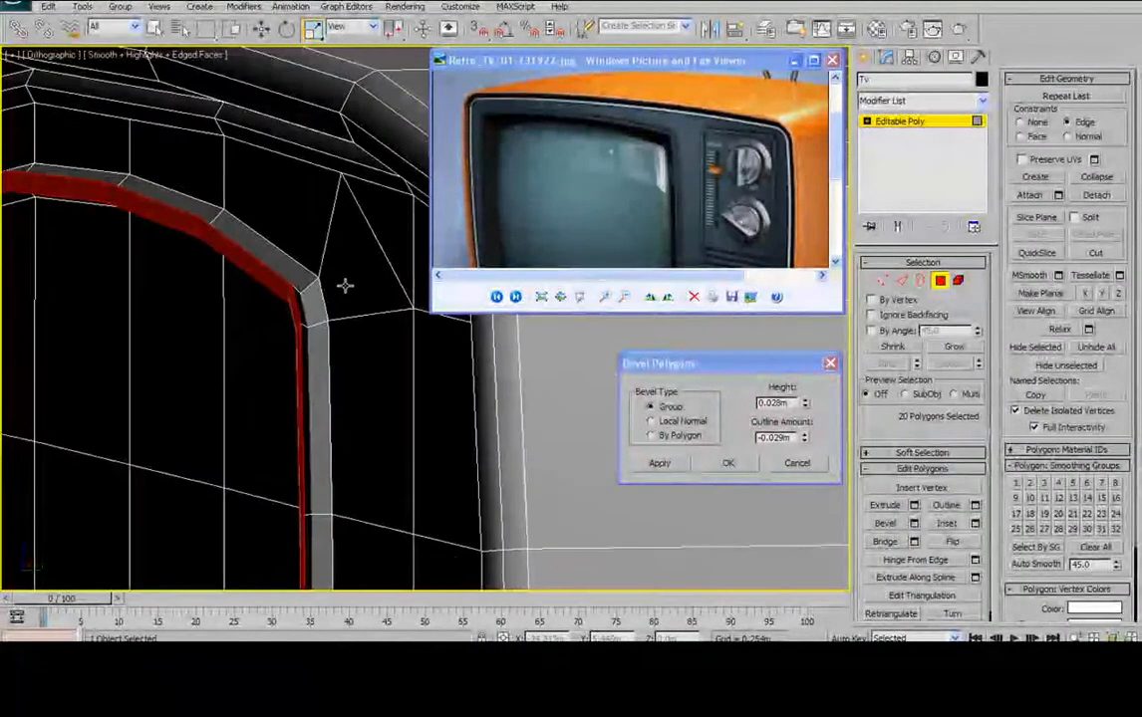
# - Set the bevel's outline amount to -0.015 m and apply the bevel
pyautogui.moveTo(805, 439); pyautogui.dragTo(805, 424)
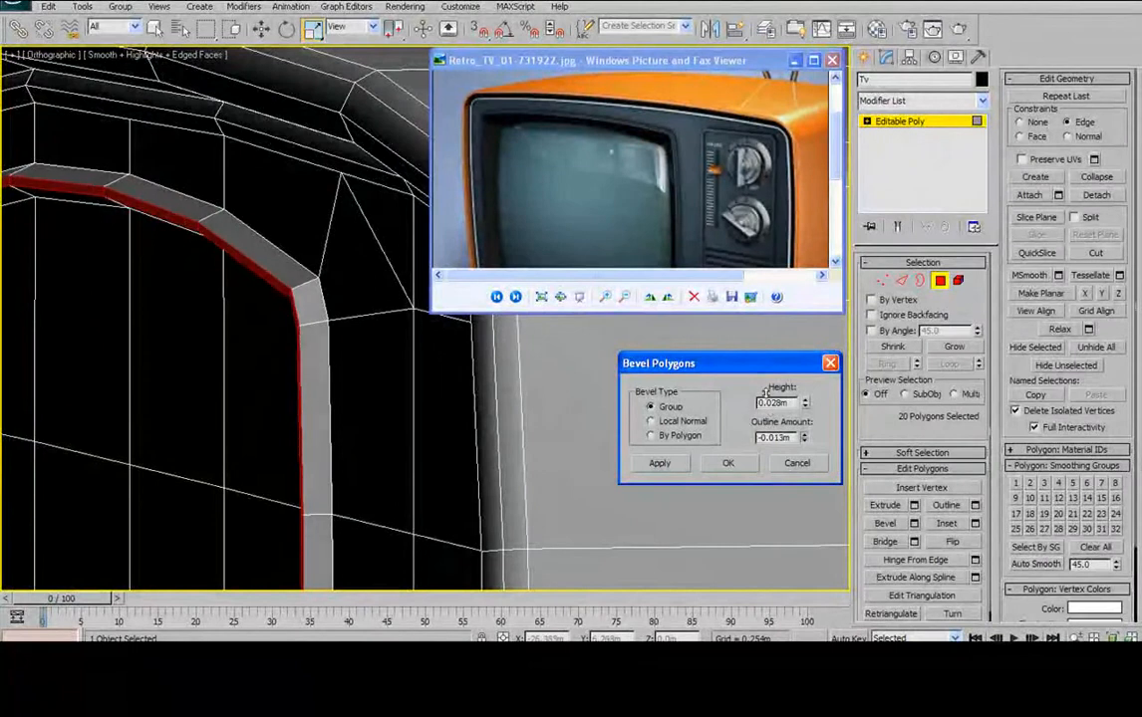
pyautogui.moveTo(764, 398); pyautogui.dragTo(765, 399)
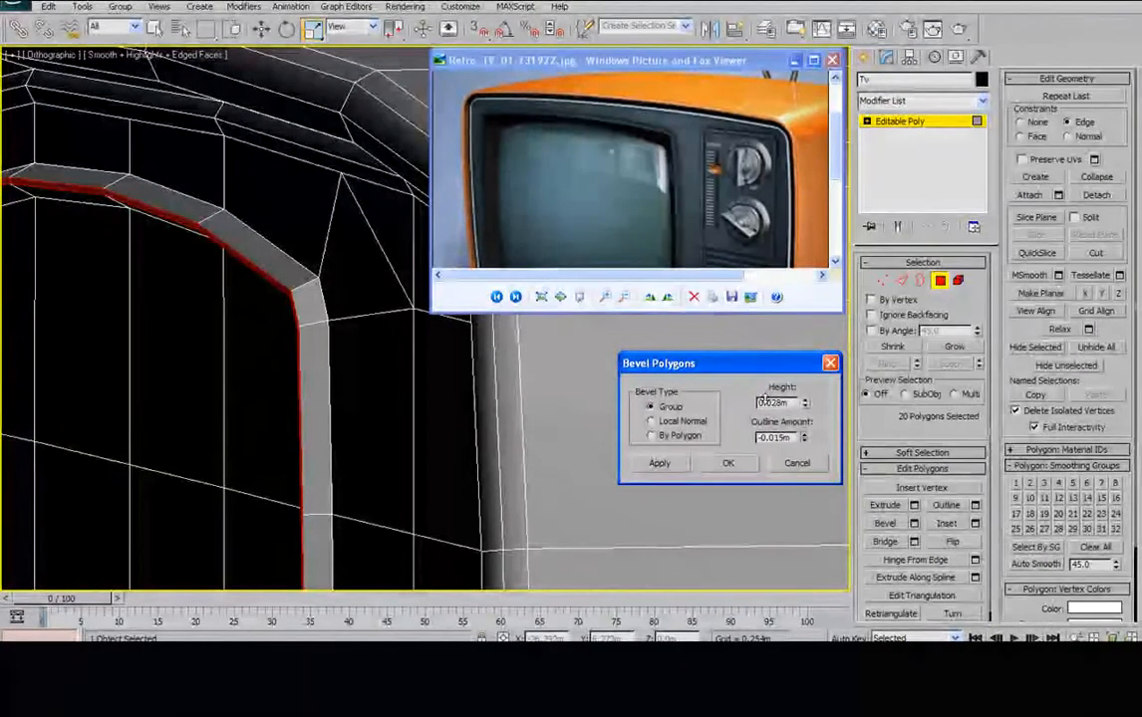
pyautogui.scroll(-4, 92, 246)
pyautogui.moveTo(199, 219)
pyautogui.keyDown('alt'); pyautogui.mouseDown(button='middle')
pyautogui.moveTo(110, 224)
pyautogui.moveTo(224, 229)
pyautogui.moveTo(274, 205)
pyautogui.moveTo(184, 204)
pyautogui.mouseUp(button='middle'); pyautogui.keyUp('alt')
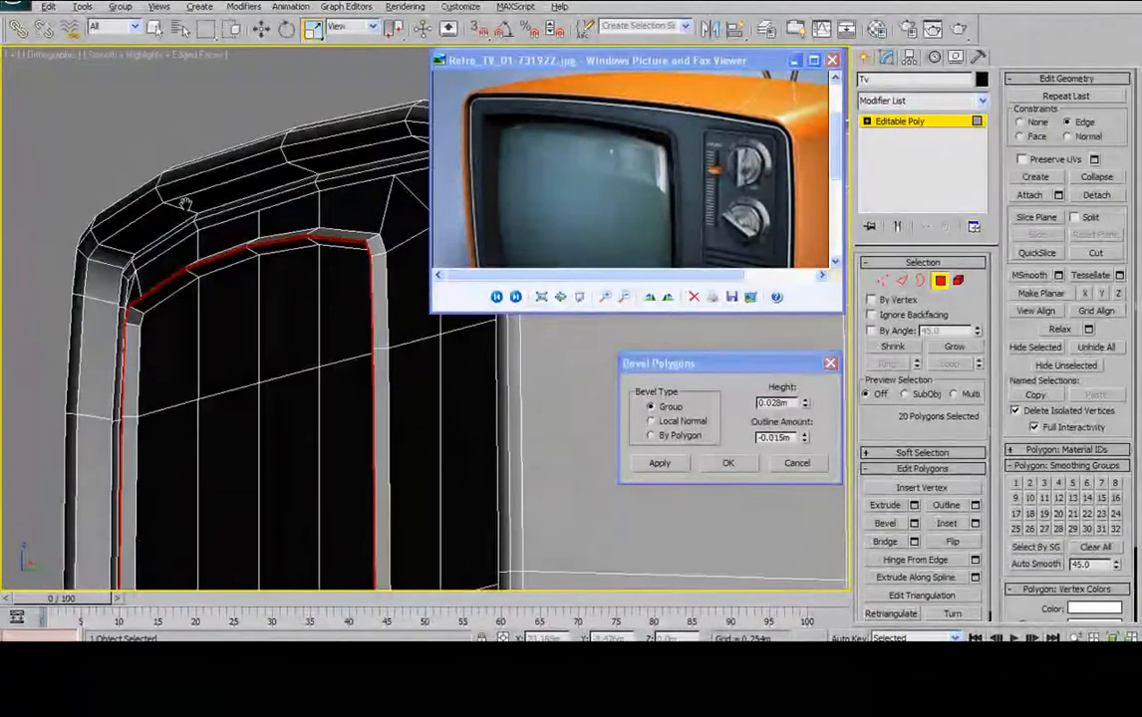
pyautogui.click(735, 464)
# - Select the inner edges of the raised screen border along its upper side and left side
pyautogui.moveTo(229, 263)
pyautogui.keyDown('alt'); pyautogui.mouseDown(button='middle')
pyautogui.moveTo(191, 262)
pyautogui.moveTo(246, 266)
pyautogui.mouseUp(button='middle'); pyautogui.keyUp('alt')
pyautogui.scroll(-5, 309, 214)
pyautogui.keyDown('alt'); pyautogui.moveTo(309, 214); pyautogui.dragTo(257, 151, button='middle'); pyautogui.keyUp('alt')
pyautogui.scroll(6, 291, 201)
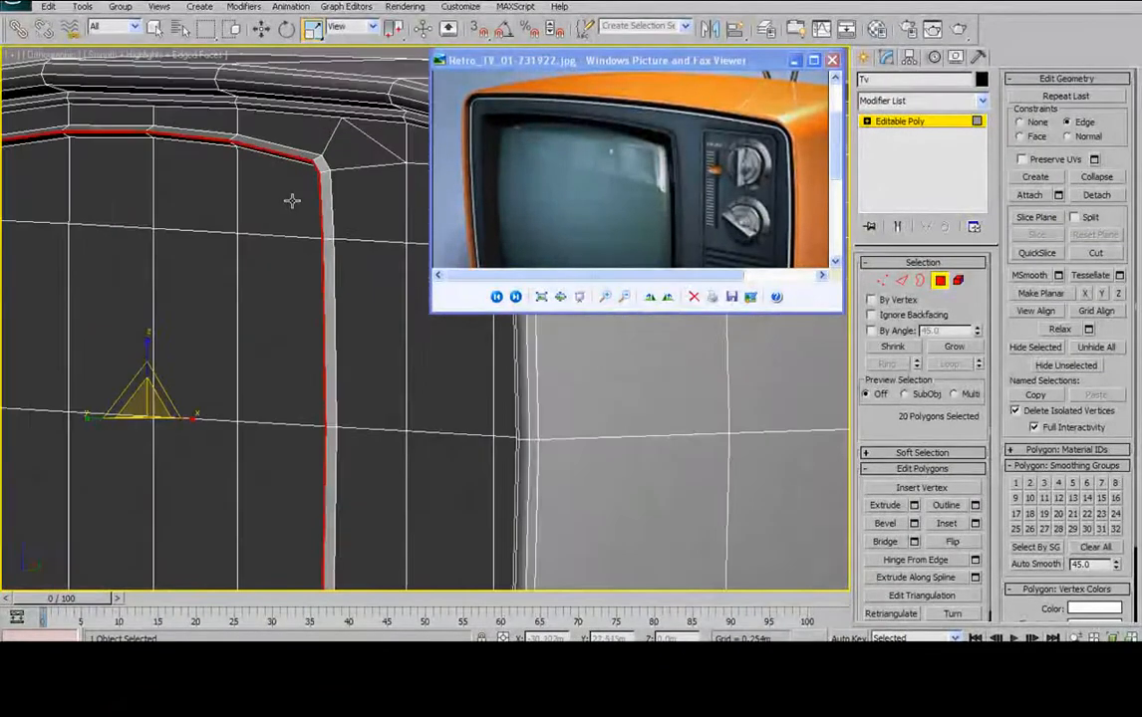
pyautogui.moveTo(285, 196); pyautogui.dragTo(375, 250, button='middle')
pyautogui.moveTo(330, 177); pyautogui.dragTo(379, 247, button='middle')
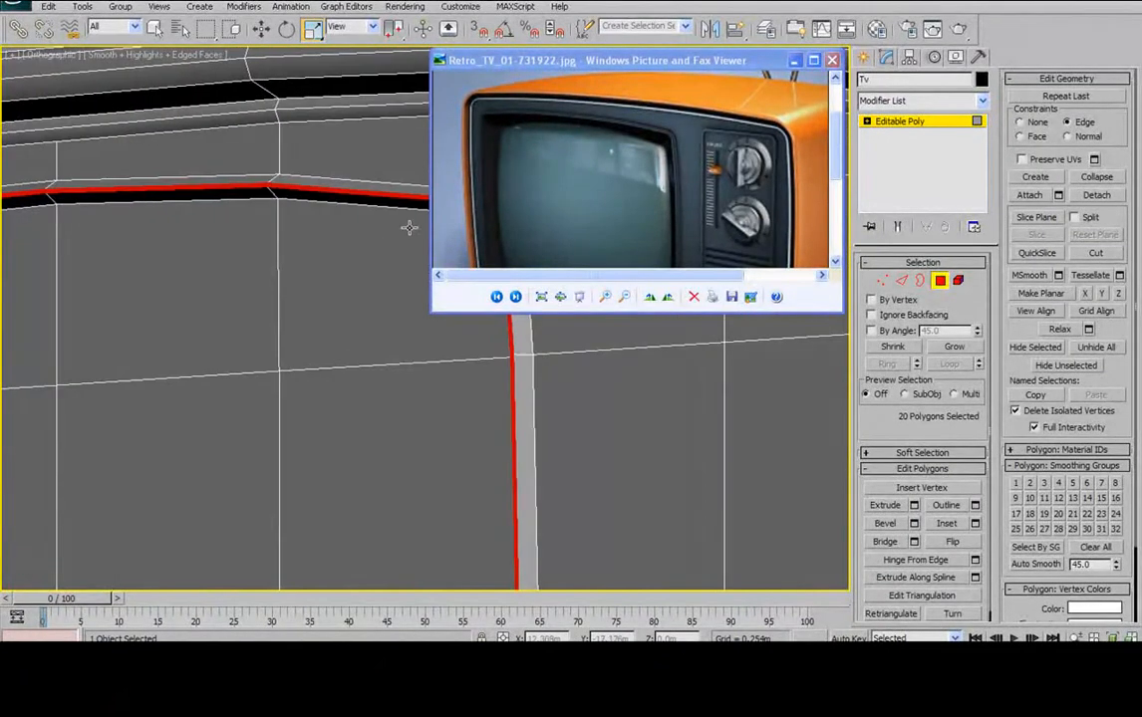
pyautogui.click(901, 282)
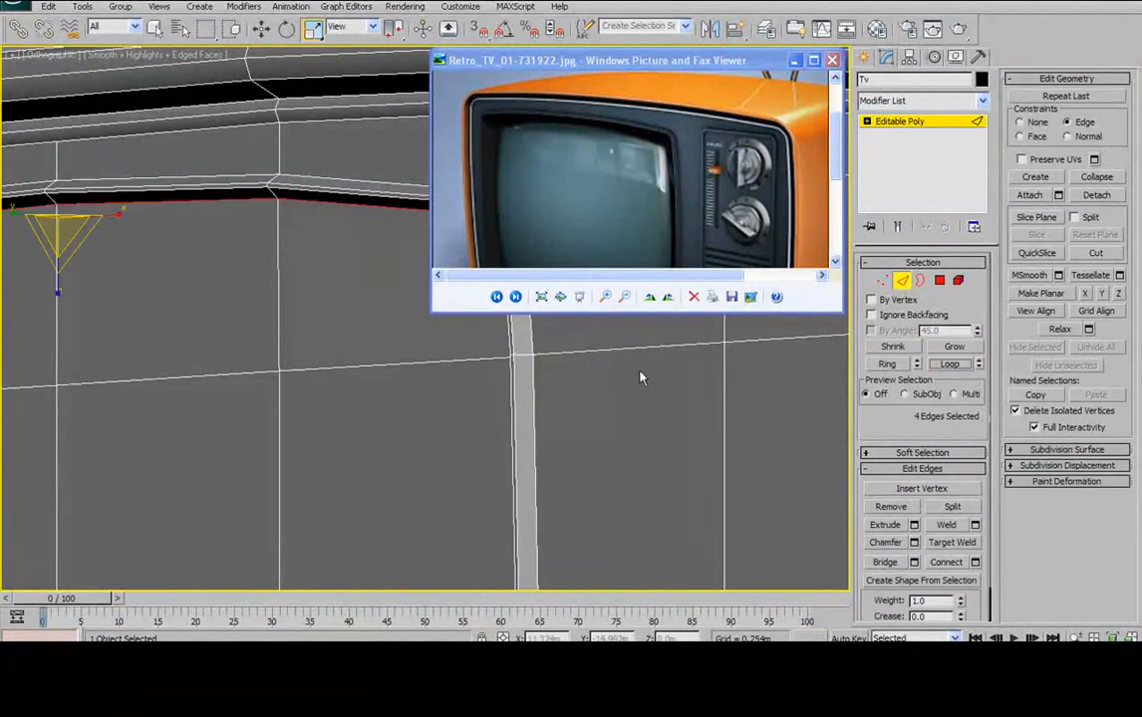
pyautogui.scroll(-5, 356, 293)
pyautogui.keyDown('ctrl'); pyautogui.click(235, 304); pyautogui.keyUp('ctrl')
pyautogui.click(959, 368)
# - Extend the inner border edge selection along the lower and right sides of the screen
pyautogui.moveTo(530, 416); pyautogui.dragTo(472, 136, button='middle')
pyautogui.moveTo(390, 342); pyautogui.dragTo(427, 103, button='middle')
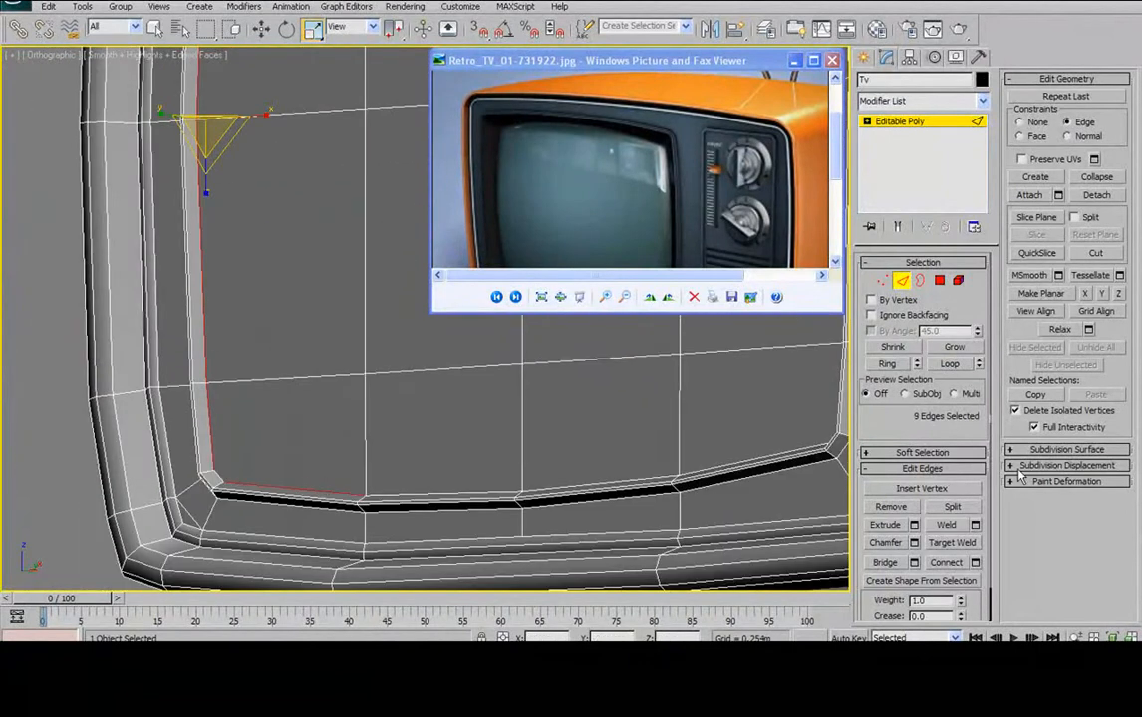
pyautogui.click(957, 364)
pyautogui.moveTo(602, 455); pyautogui.dragTo(284, 468, button='middle')
pyautogui.moveTo(406, 355); pyautogui.dragTo(389, 463, button='middle')
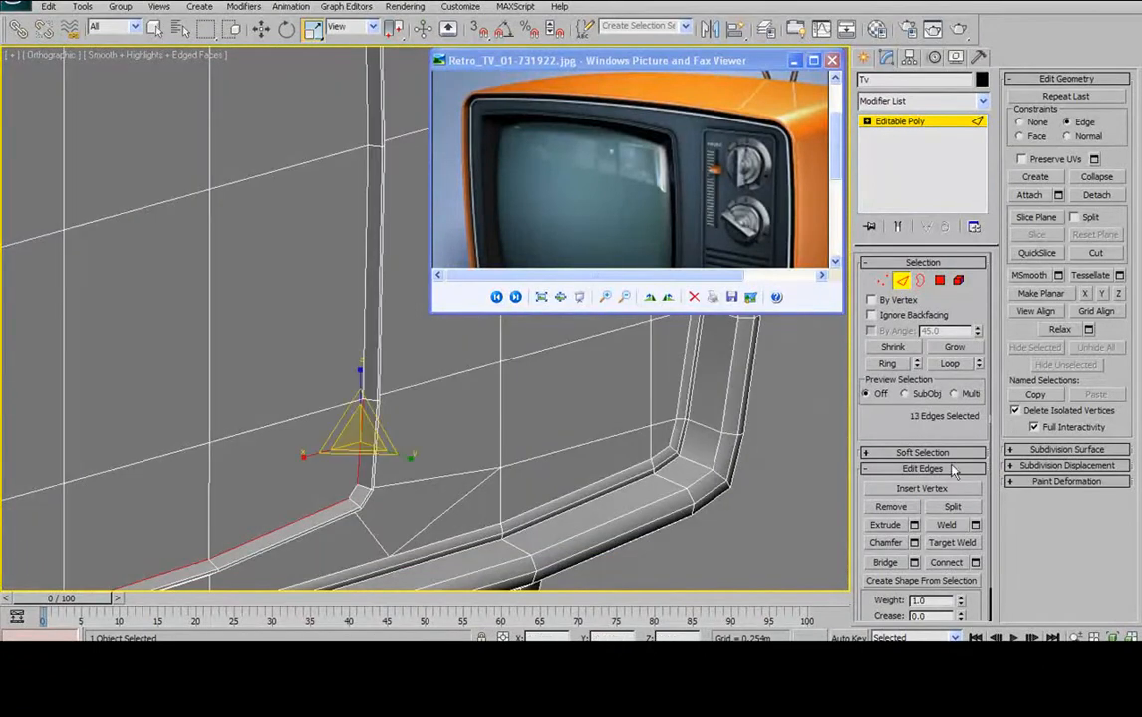
pyautogui.moveTo(329, 100); pyautogui.dragTo(392, 421, button='middle')
pyautogui.keyDown('alt'); pyautogui.moveTo(365, 260); pyautogui.dragTo(277, 302, button='middle'); pyautogui.keyUp('alt')
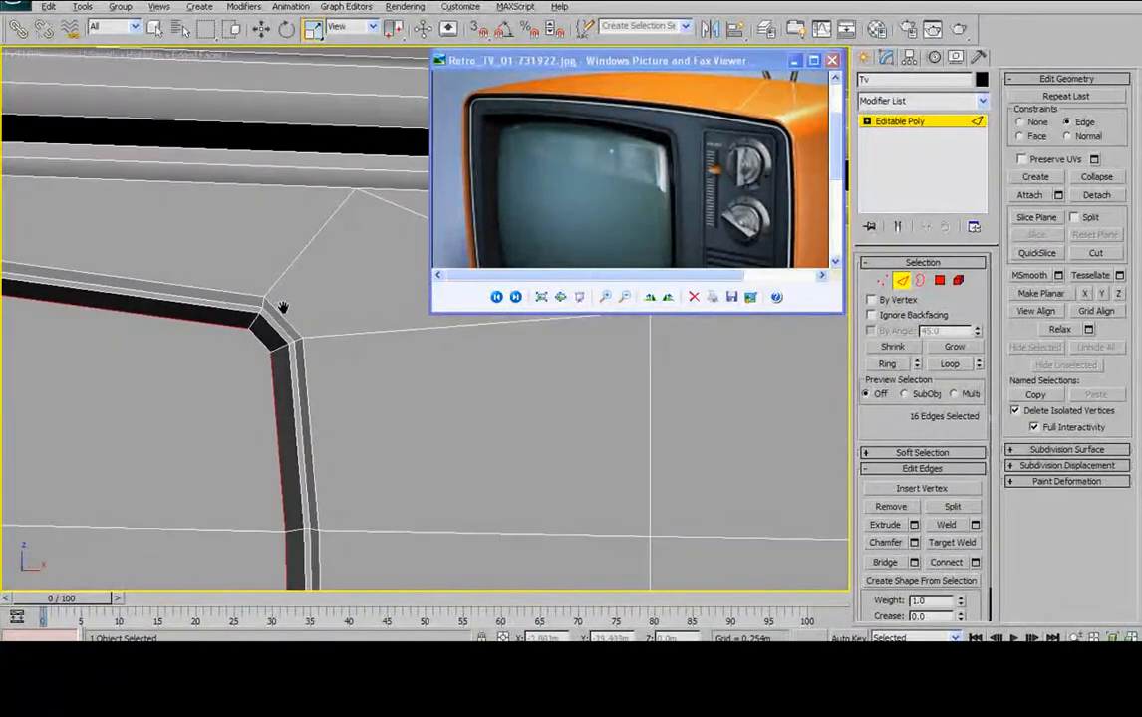
# - Add the remaining corner edges so the selection forms a closed loop around the screen
pyautogui.moveTo(246, 362); pyautogui.dragTo(371, 353, button='middle')
pyautogui.scroll(-4, 365, 347)
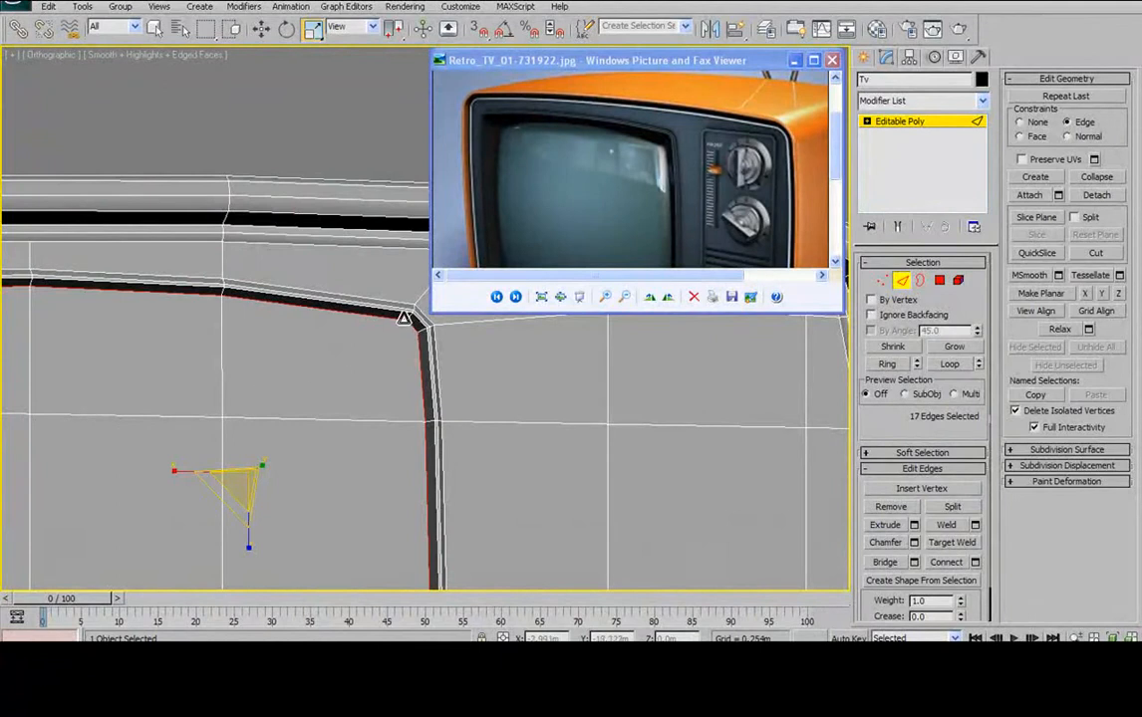
pyautogui.moveTo(214, 324); pyautogui.dragTo(768, 322, button='middle')
pyautogui.scroll(2, 221, 353)
pyautogui.scroll(-5, 217, 446)
pyautogui.keyDown('alt'); pyautogui.moveTo(321, 514); pyautogui.dragTo(340, 298, button='middle'); pyautogui.keyUp('alt')
pyautogui.scroll(6, 253, 465)
pyautogui.scroll(2, 208, 401)
pyautogui.scroll(-3, 209, 290)
pyautogui.moveTo(209, 289); pyautogui.dragTo(193, 324, button='middle')
pyautogui.scroll(-3, 193, 323)
pyautogui.moveTo(390, 91); pyautogui.dragTo(265, 298, button='middle')
pyautogui.moveTo(388, 114); pyautogui.dragTo(301, 326, button='middle')
pyautogui.moveTo(326, 383); pyautogui.dragTo(291, 207, button='middle')
pyautogui.scroll(-2, 248, 284)
pyautogui.keyDown('alt'); pyautogui.moveTo(313, 288); pyautogui.dragTo(290, 262, button='middle'); pyautogui.keyUp('alt')
pyautogui.scroll(-2, 345, 297)
# - Set the editing constraint to None and scale the screen's edge loop inward in X and Z to about 88%
pyautogui.moveTo(337, 328)
pyautogui.mouseDown()
pyautogui.moveTo(327, 316)
pyautogui.moveTo(336, 304)
pyautogui.mouseUp()
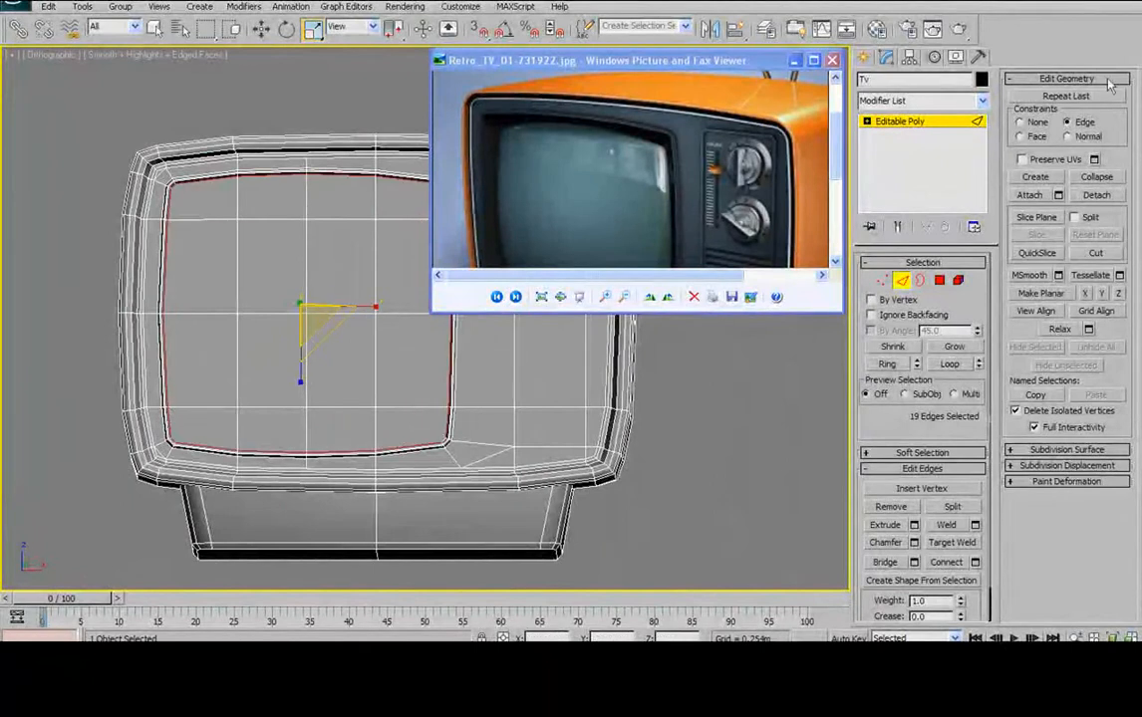
pyautogui.click(1036, 124)
pyautogui.scroll(2, 295, 386)
pyautogui.keyDown('alt'); pyautogui.moveTo(295, 385); pyautogui.dragTo(277, 323, button='middle'); pyautogui.keyUp('alt')
pyautogui.moveTo(276, 322); pyautogui.dragTo(269, 332)
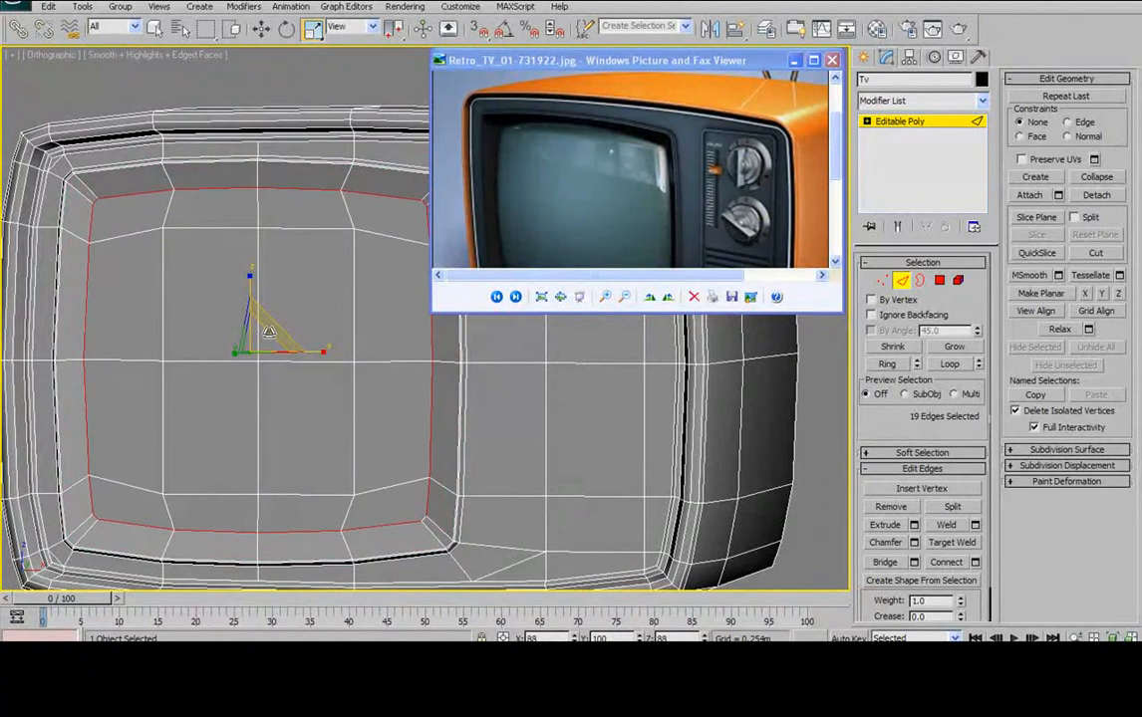
pyautogui.moveTo(269, 332); pyautogui.dragTo(269, 332)
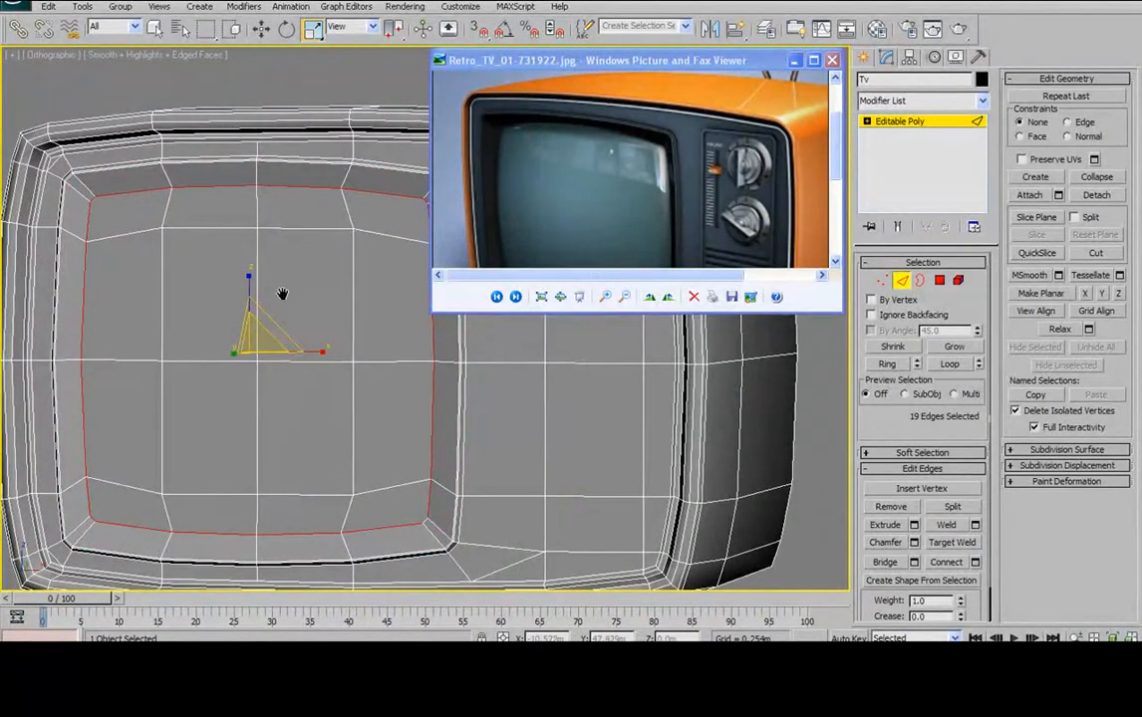
# - Select the central screen polygons with the Move tool active and grow the selection to the entire inner screen face
pyautogui.scroll(-4, 283, 290)
pyautogui.keyDown('alt'); pyautogui.moveTo(280, 283); pyautogui.dragTo(181, 323, button='middle'); pyautogui.keyUp('alt')
pyautogui.press('w')
pyautogui.keyDown('alt'); pyautogui.moveTo(321, 353); pyautogui.dragTo(402, 345, button='middle'); pyautogui.keyUp('alt')
pyautogui.click(938, 283)
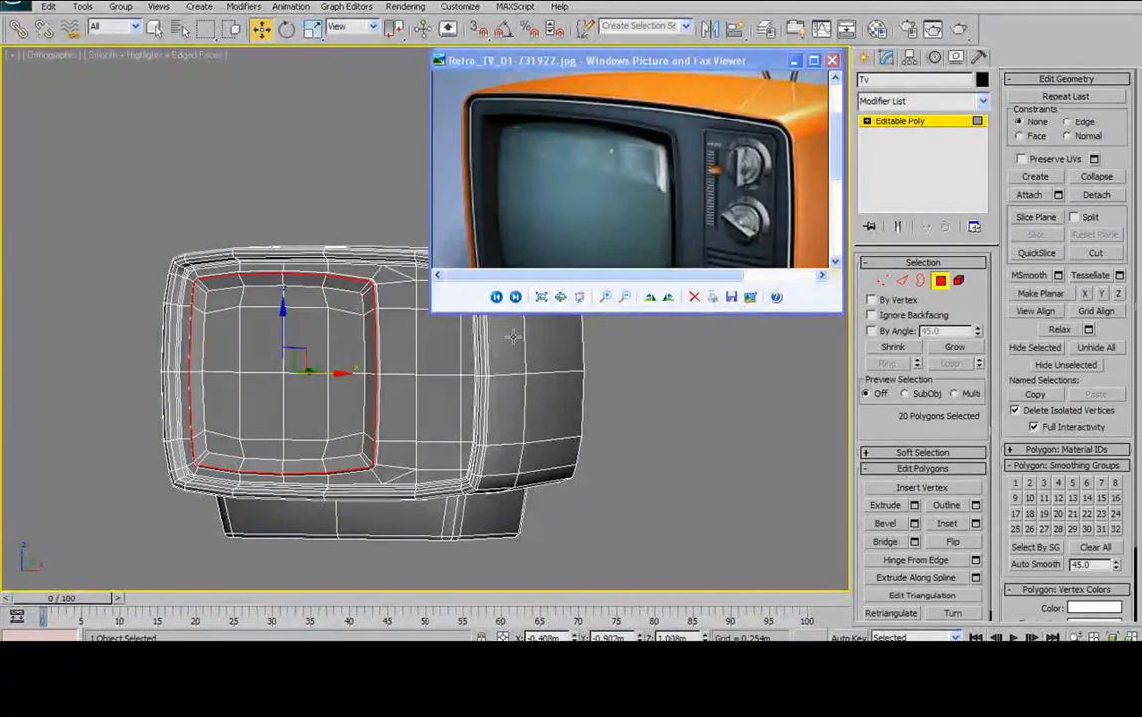
pyautogui.moveTo(252, 350); pyautogui.dragTo(273, 387)
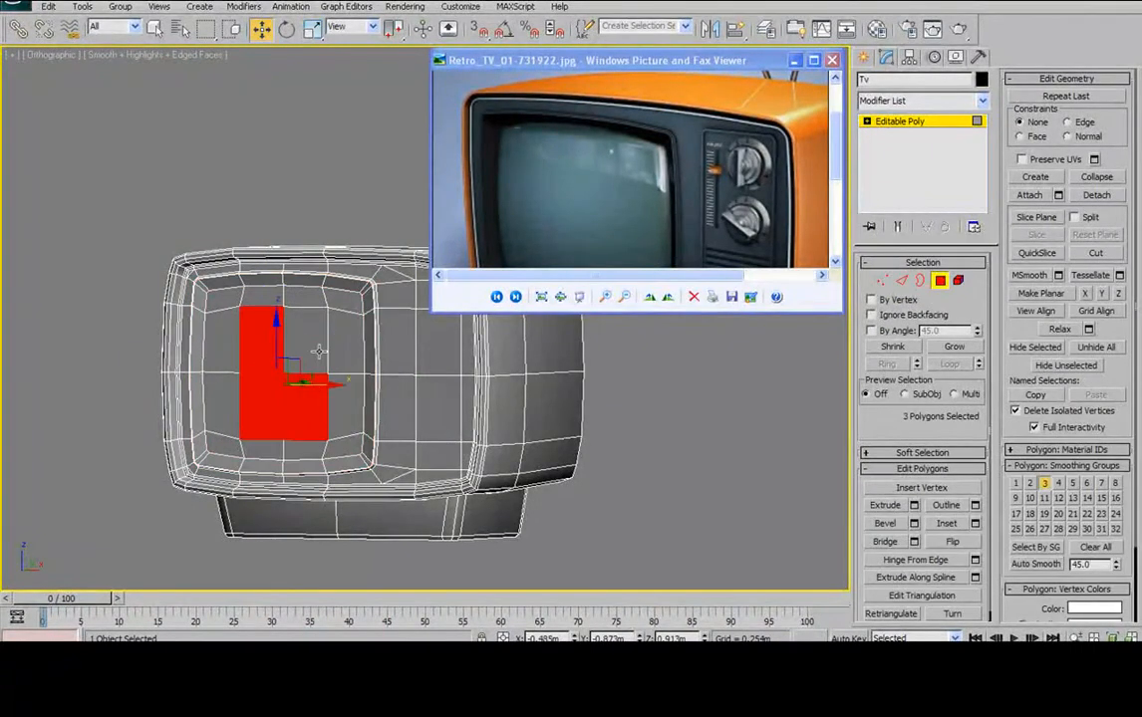
pyautogui.click(947, 353)
# - Move the selected screen polygons back into the TV body along the Y axis to recess the screen
pyautogui.keyDown('alt'); pyautogui.moveTo(357, 399); pyautogui.dragTo(277, 365, button='middle'); pyautogui.keyUp('alt')
pyautogui.scroll(3, 287, 402)
pyautogui.moveTo(276, 362); pyautogui.dragTo(288, 367)
pyautogui.keyDown('alt'); pyautogui.moveTo(265, 323); pyautogui.dragTo(347, 339, button='middle'); pyautogui.keyUp('alt')
pyautogui.moveTo(321, 272); pyautogui.dragTo(318, 358, button='middle')
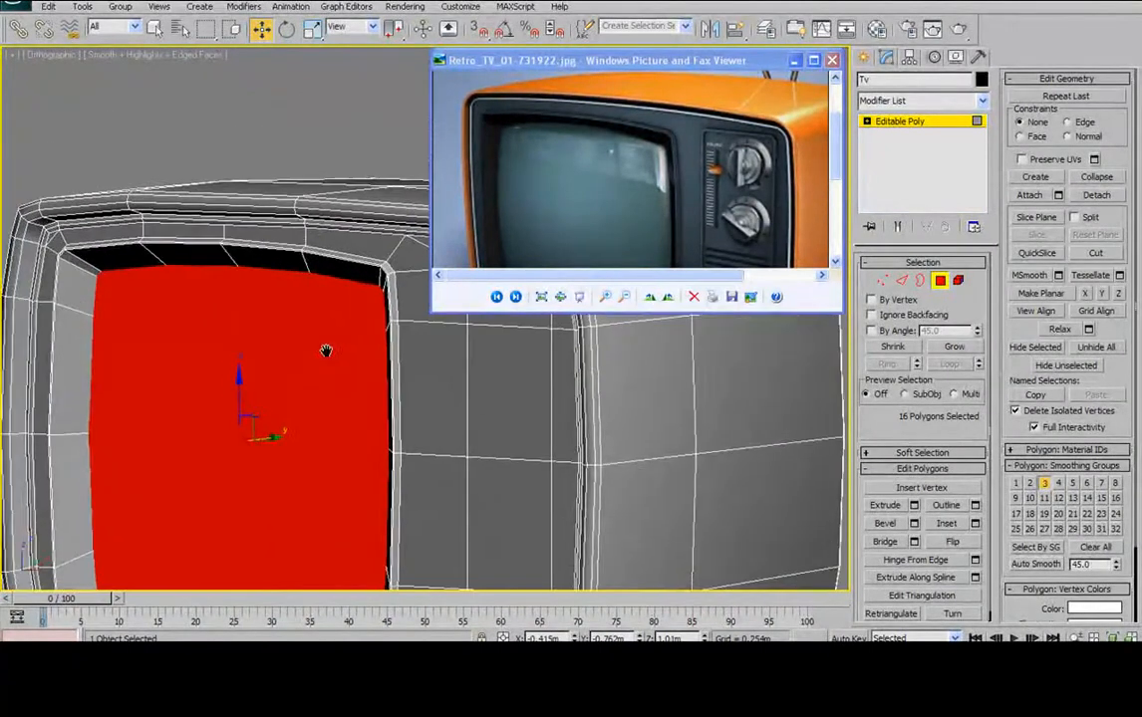
# - Select the edge loop around the rim of the screen recess and convert it to a vertex selection
pyautogui.scroll(3, 324, 346)
pyautogui.scroll(1, 320, 317)
pyautogui.moveTo(319, 286); pyautogui.dragTo(348, 339, button='middle')
pyautogui.scroll(-3, 347, 339)
pyautogui.moveTo(209, 289); pyautogui.dragTo(323, 321, button='middle')
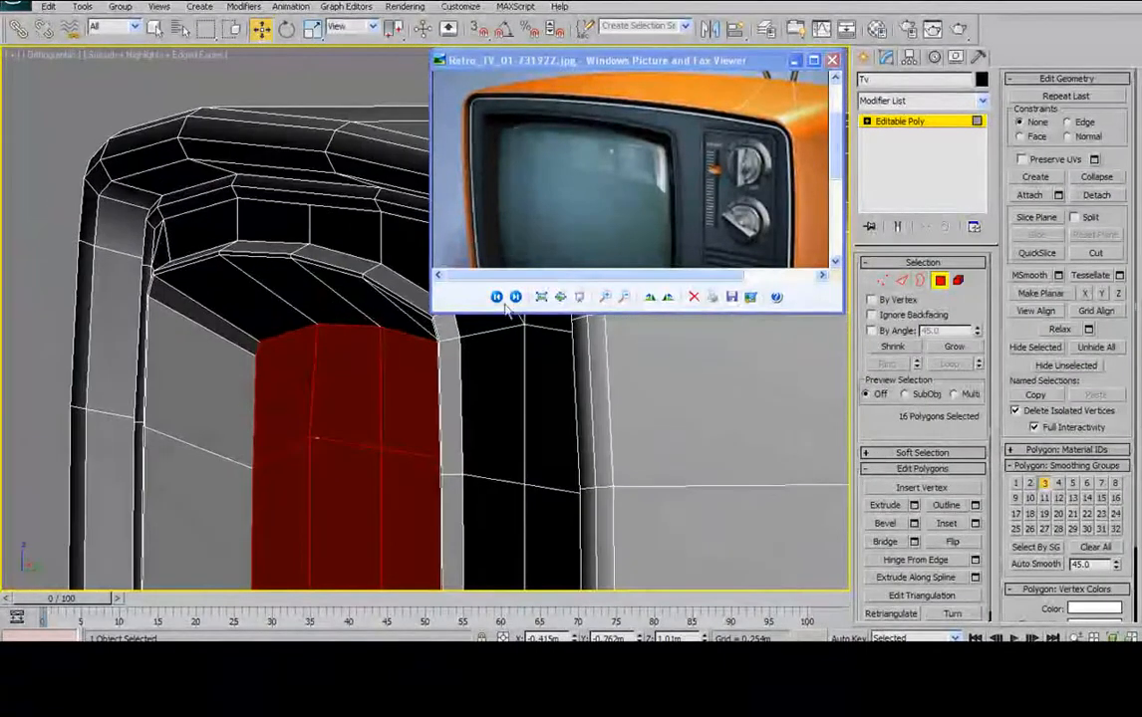
pyautogui.keyDown('ctrl'); pyautogui.click(901, 281); pyautogui.keyUp('ctrl')
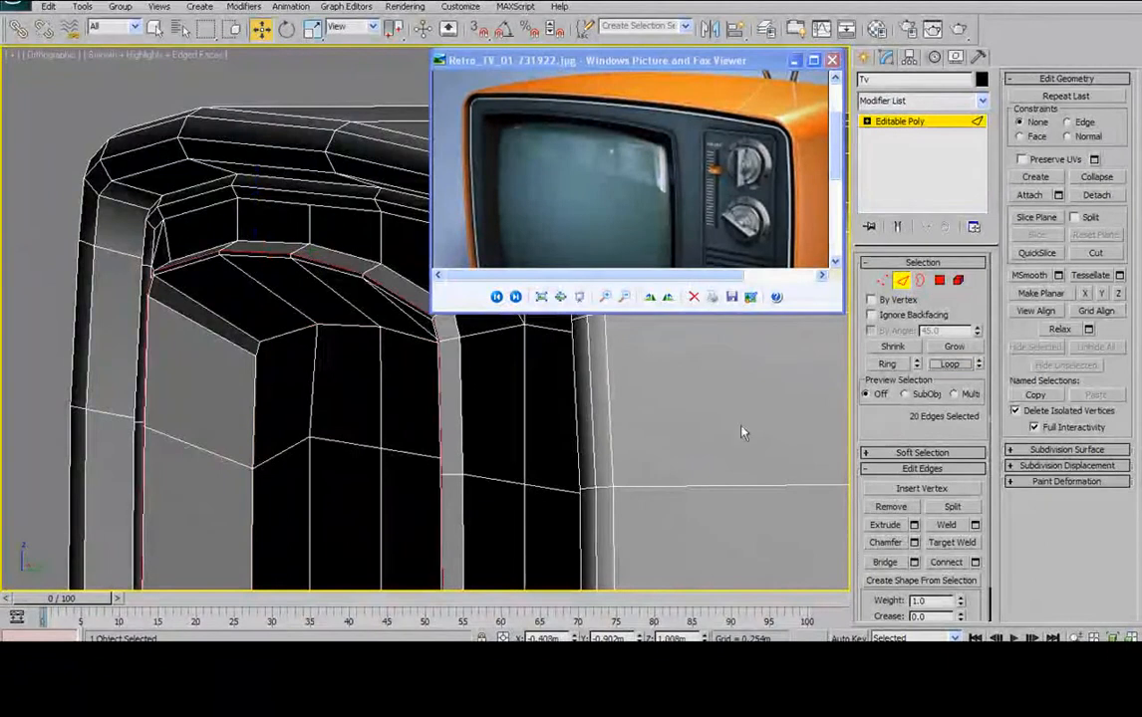
pyautogui.moveTo(570, 485); pyautogui.dragTo(469, 247, button='middle')
pyautogui.moveTo(333, 337); pyautogui.dragTo(364, 95, button='middle')
pyautogui.moveTo(340, 344); pyautogui.dragTo(344, 194, button='middle')
pyautogui.moveTo(380, 448); pyautogui.dragTo(361, 169, button='middle')
pyautogui.moveTo(331, 362)
pyautogui.mouseDown(button='middle')
pyautogui.moveTo(360, 314)
pyautogui.moveTo(348, 311)
pyautogui.mouseUp(button='middle')
pyautogui.keyDown('ctrl'); pyautogui.click(885, 285); pyautogui.keyUp('ctrl')
# - With the Edge constraint active, slide the rim vertices slightly back into the body along Y to about -0.889 m
pyautogui.moveTo(247, 213); pyautogui.dragTo(239, 464, button='middle')
pyautogui.moveTo(263, 274); pyautogui.dragTo(232, 449, button='middle')
pyautogui.moveTo(284, 244)
pyautogui.mouseDown(button='middle')
pyautogui.moveTo(263, 497)
pyautogui.moveTo(272, 449)
pyautogui.mouseUp(button='middle')
pyautogui.moveTo(296, 517); pyautogui.dragTo(310, 385, button='middle')
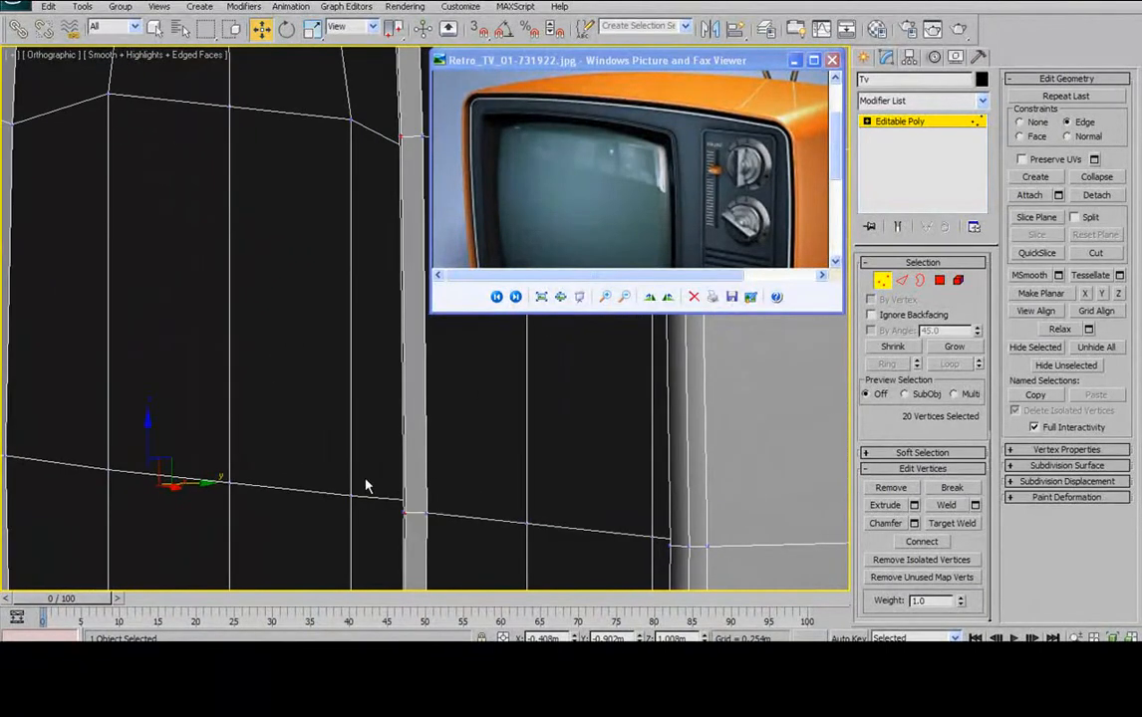
pyautogui.moveTo(204, 481); pyautogui.dragTo(211, 479)
pyautogui.moveTo(242, 307); pyautogui.dragTo(279, 513, button='middle')
pyautogui.keyDown('alt'); pyautogui.moveTo(349, 283); pyautogui.dragTo(261, 263, button='middle'); pyautogui.keyUp('alt')
pyautogui.moveTo(299, 359); pyautogui.dragTo(316, 196, button='middle')
pyautogui.keyDown('alt'); pyautogui.moveTo(264, 323); pyautogui.dragTo(282, 262, button='middle'); pyautogui.keyUp('alt')
pyautogui.scroll(-3, 312, 262)
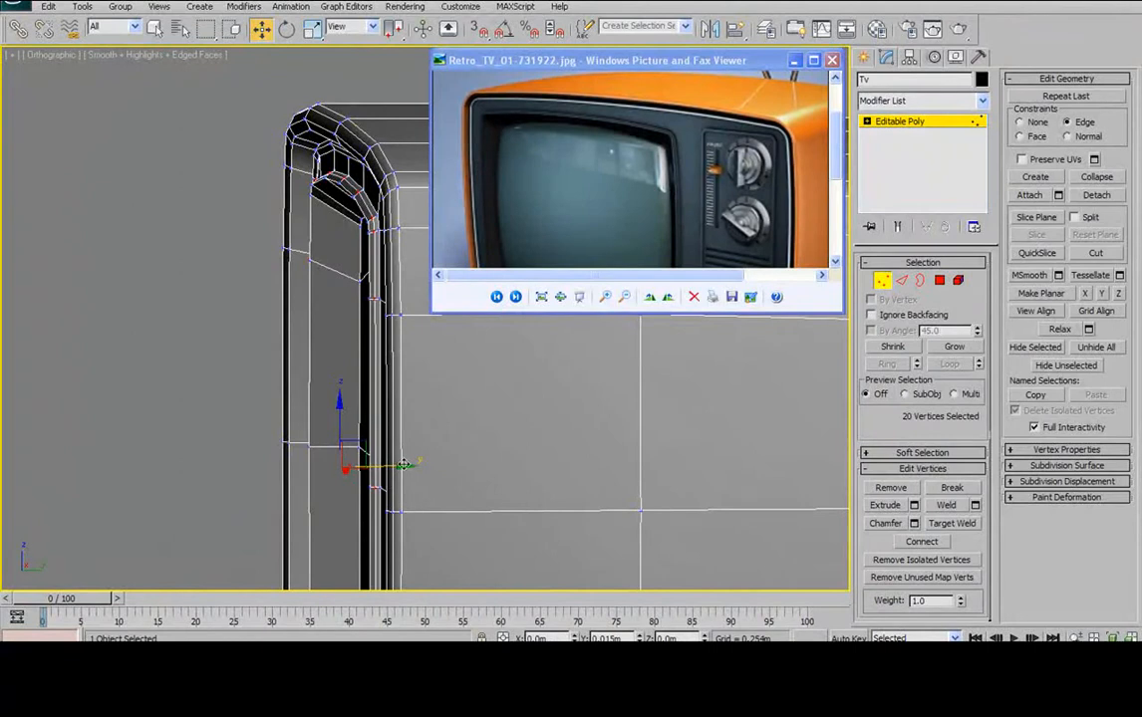
pyautogui.keyDown('alt'); pyautogui.moveTo(403, 463); pyautogui.dragTo(464, 360, button='middle'); pyautogui.keyUp('alt')
pyautogui.moveTo(335, 201); pyautogui.dragTo(263, 249, button='middle')
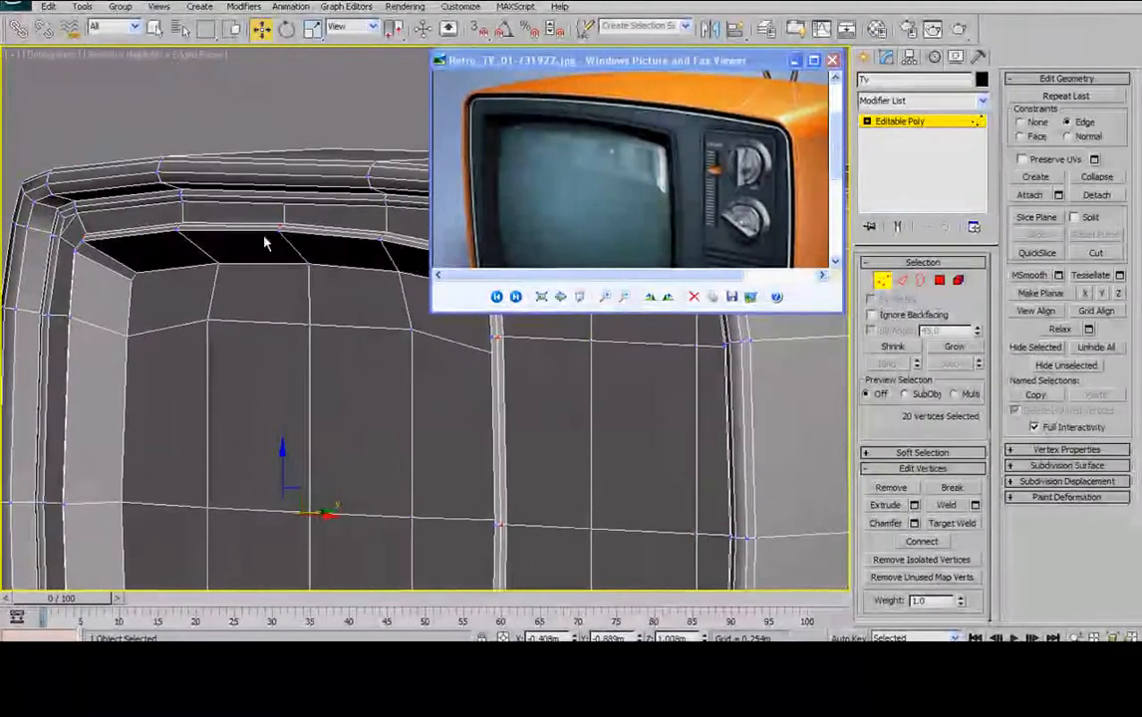
# - Examine the corners and outline of the recessed screen from several angles and in the Front view
pyautogui.click(897, 284)
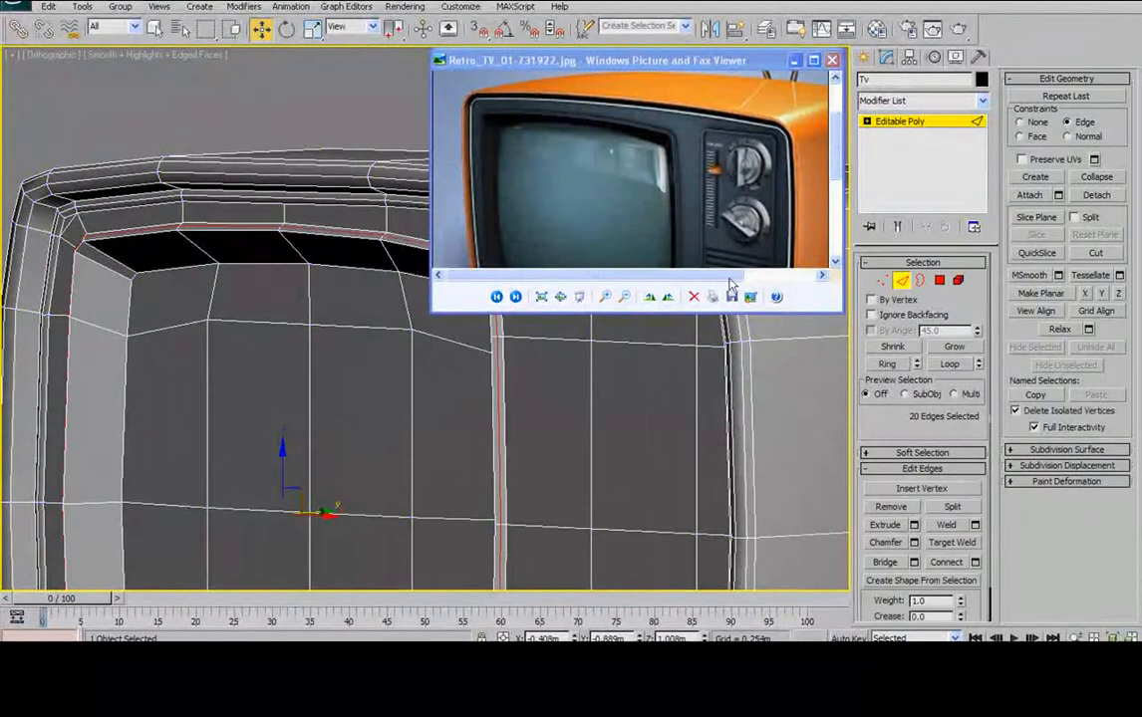
pyautogui.keyDown('alt'); pyautogui.moveTo(254, 207); pyautogui.dragTo(256, 223, button='middle'); pyautogui.keyUp('alt')
pyautogui.keyDown('alt'); pyautogui.moveTo(222, 227); pyautogui.dragTo(281, 286, button='middle'); pyautogui.keyUp('alt')
pyautogui.scroll(-3, 301, 234)
pyautogui.click(182, 216)
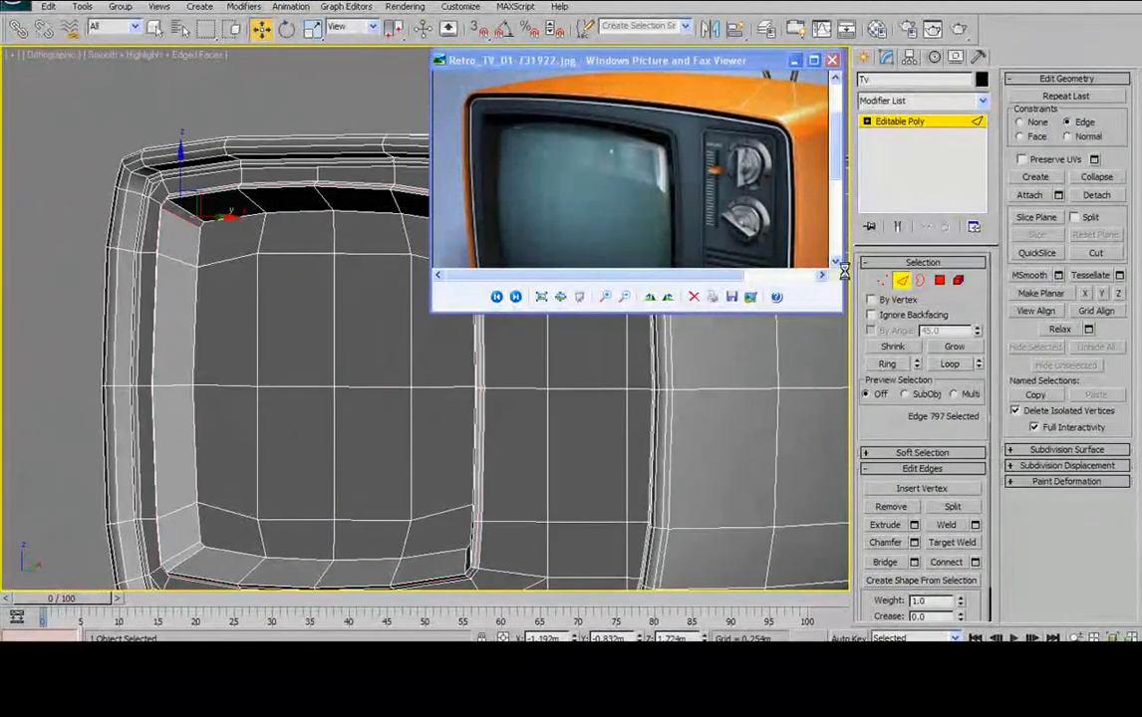
pyautogui.keyDown('alt'); pyautogui.moveTo(279, 289); pyautogui.dragTo(247, 182, button='middle'); pyautogui.keyUp('alt')
pyautogui.scroll(3, 379, 262)
pyautogui.moveTo(251, 388); pyautogui.dragTo(320, 238, button='middle')
pyautogui.press('f')
pyautogui.scroll(-8, 343, 304)
pyautogui.scroll(2, 249, 348)
pyautogui.scroll(2, 290, 371)
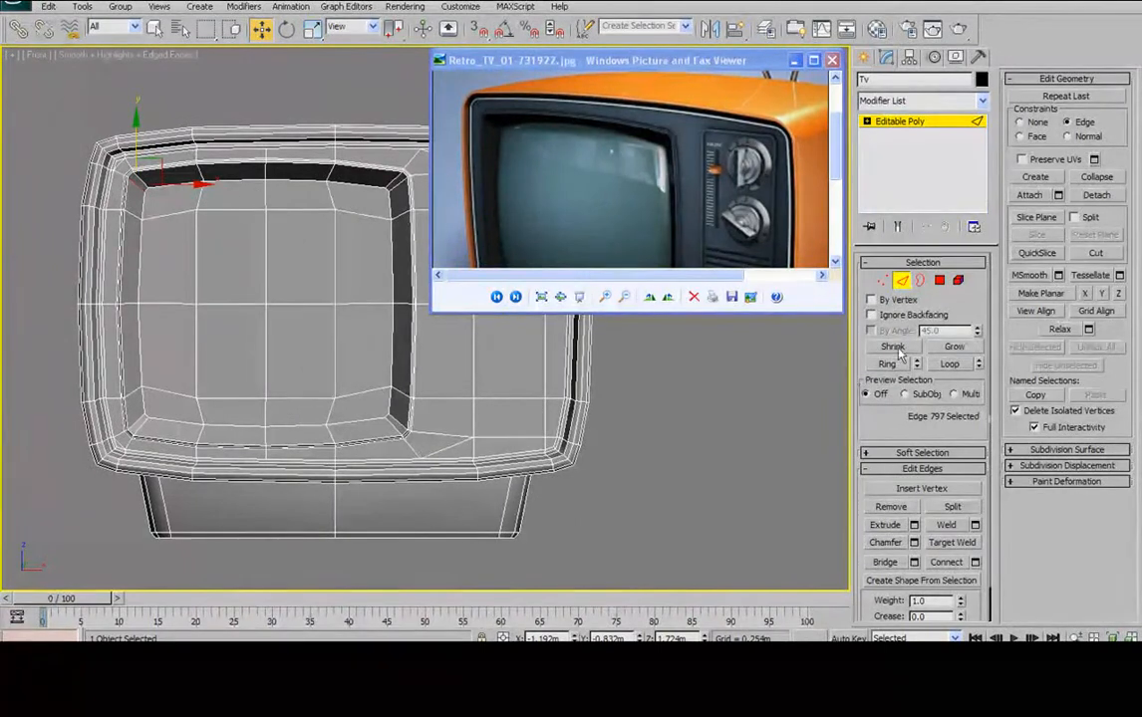
# - Select the vertices at the four corners of the recessed screen face, set the constraint to None and scale them uniformly inward
pyautogui.click(882, 281)
pyautogui.click(156, 186)
pyautogui.scroll(3, 303, 250)
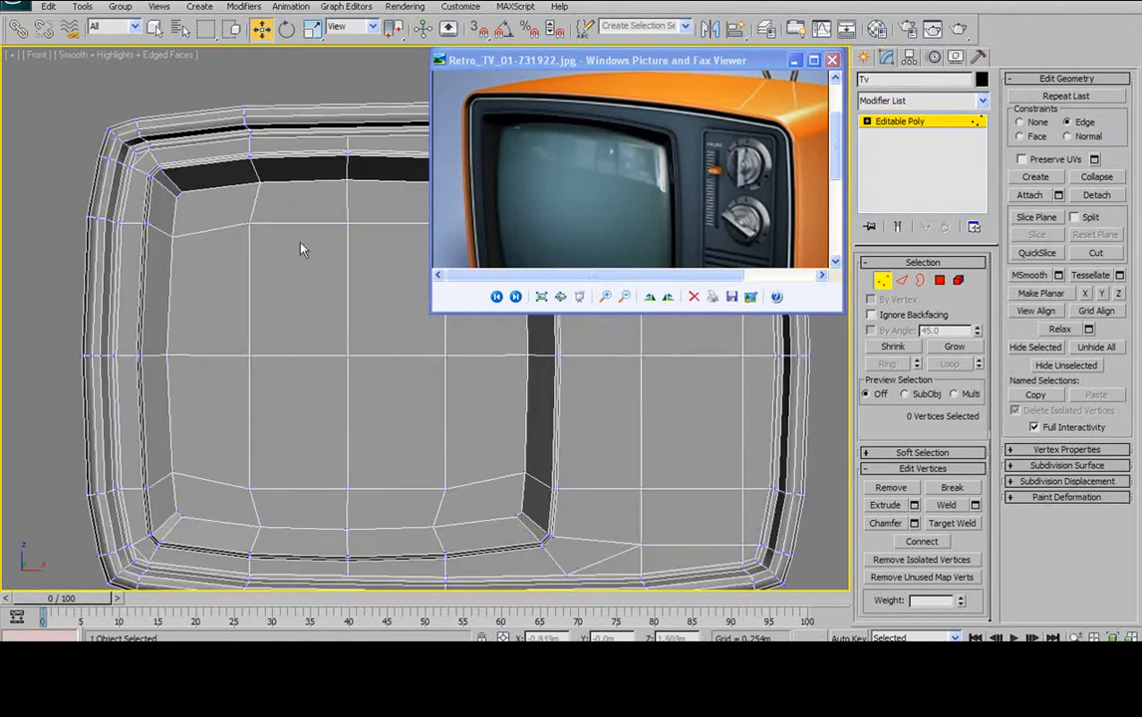
pyautogui.click(178, 195)
pyautogui.keyDown('ctrl'); pyautogui.click(178, 195); pyautogui.keyUp('ctrl')
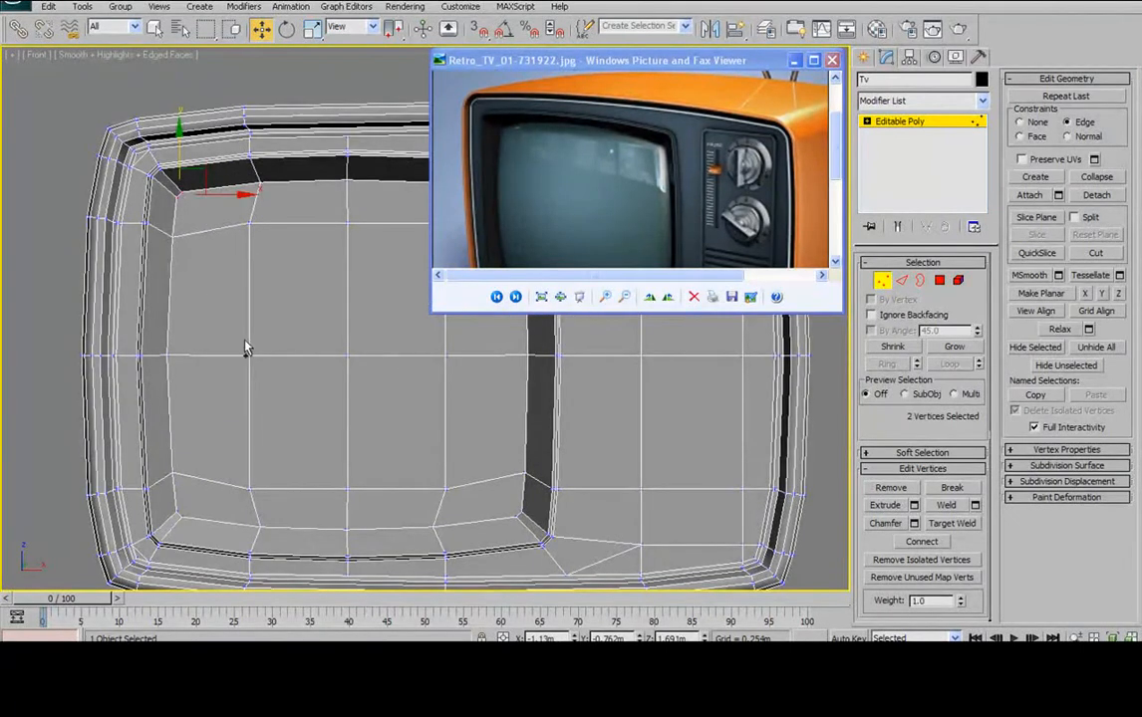
pyautogui.keyDown('ctrl'); pyautogui.click(176, 509); pyautogui.keyUp('ctrl')
pyautogui.keyDown('ctrl'); pyautogui.click(180, 513); pyautogui.keyUp('ctrl')
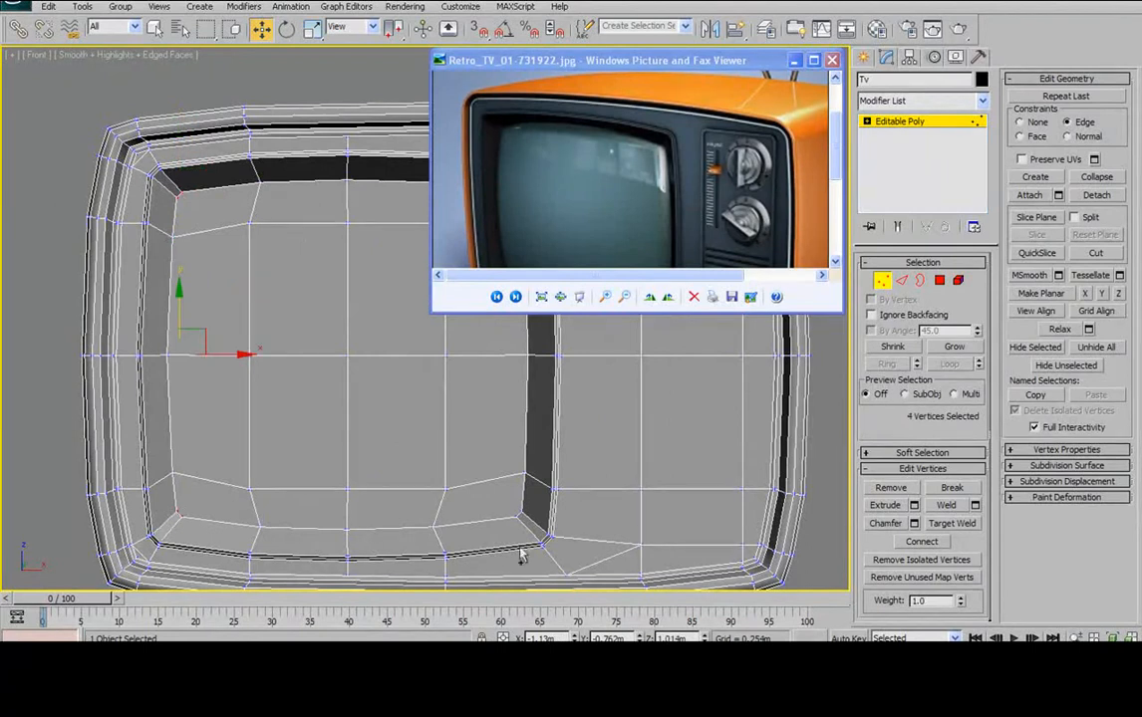
pyautogui.keyDown('ctrl'); pyautogui.click(520, 510); pyautogui.keyUp('ctrl')
pyautogui.keyDown('ctrl'); pyautogui.click(461, 454); pyautogui.keyUp('ctrl')
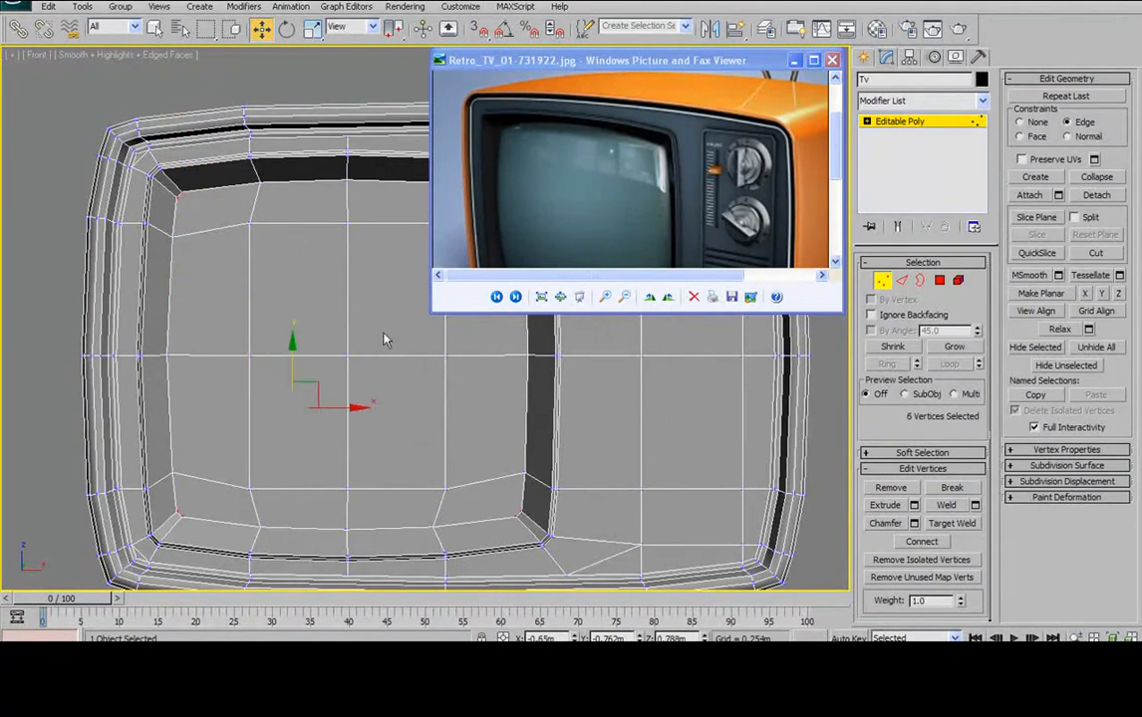
pyautogui.moveTo(388, 340); pyautogui.dragTo(336, 326, button='middle')
pyautogui.keyDown('ctrl'); pyautogui.click(402, 269); pyautogui.keyUp('ctrl')
pyautogui.keyDown('ctrl'); pyautogui.click(401, 276); pyautogui.keyUp('ctrl')
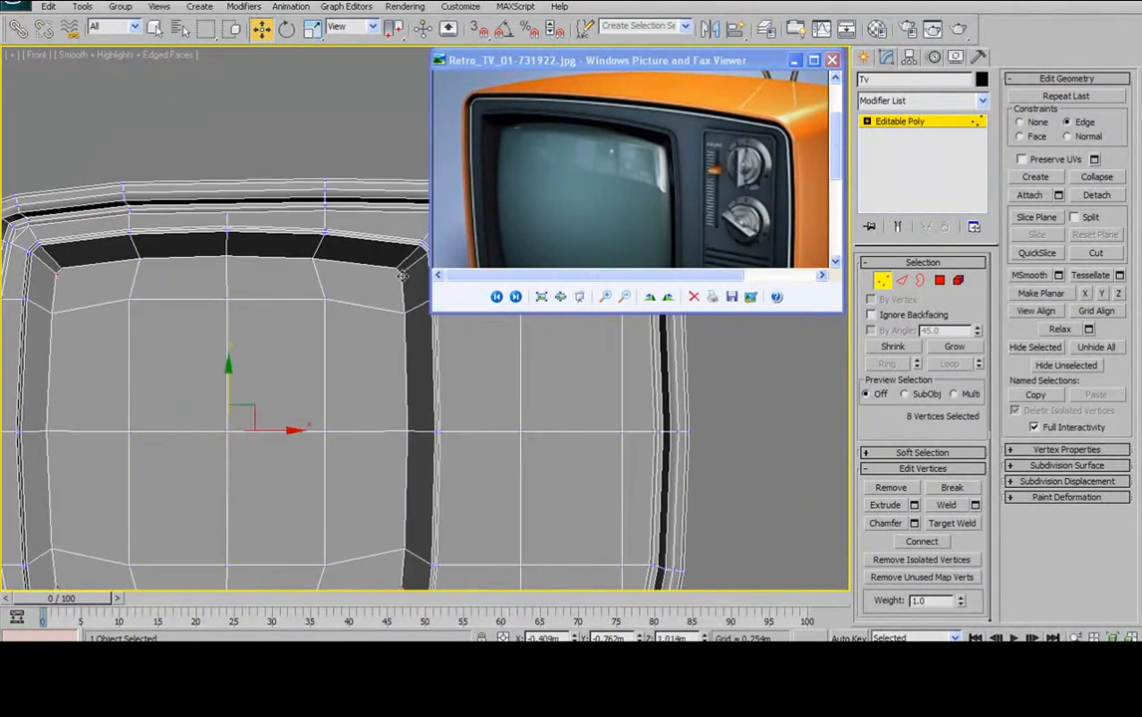
pyautogui.moveTo(205, 319); pyautogui.dragTo(200, 261, button='middle')
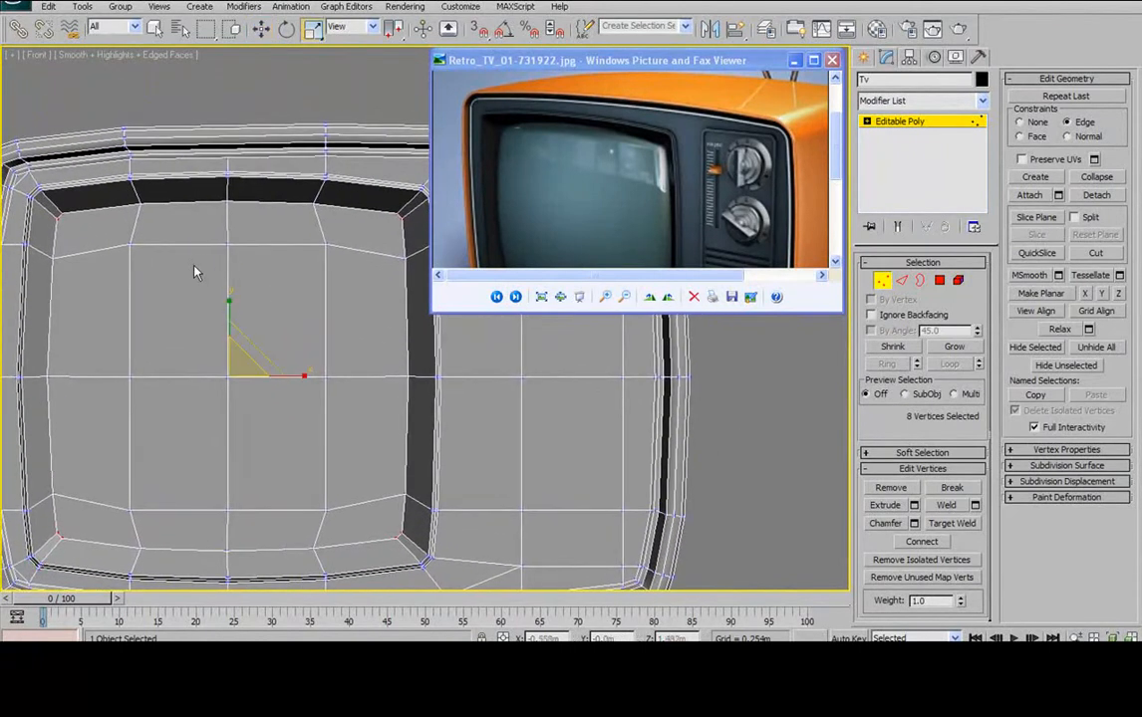
pyautogui.click(1036, 122)
pyautogui.moveTo(89, 319); pyautogui.dragTo(195, 289, button='middle')
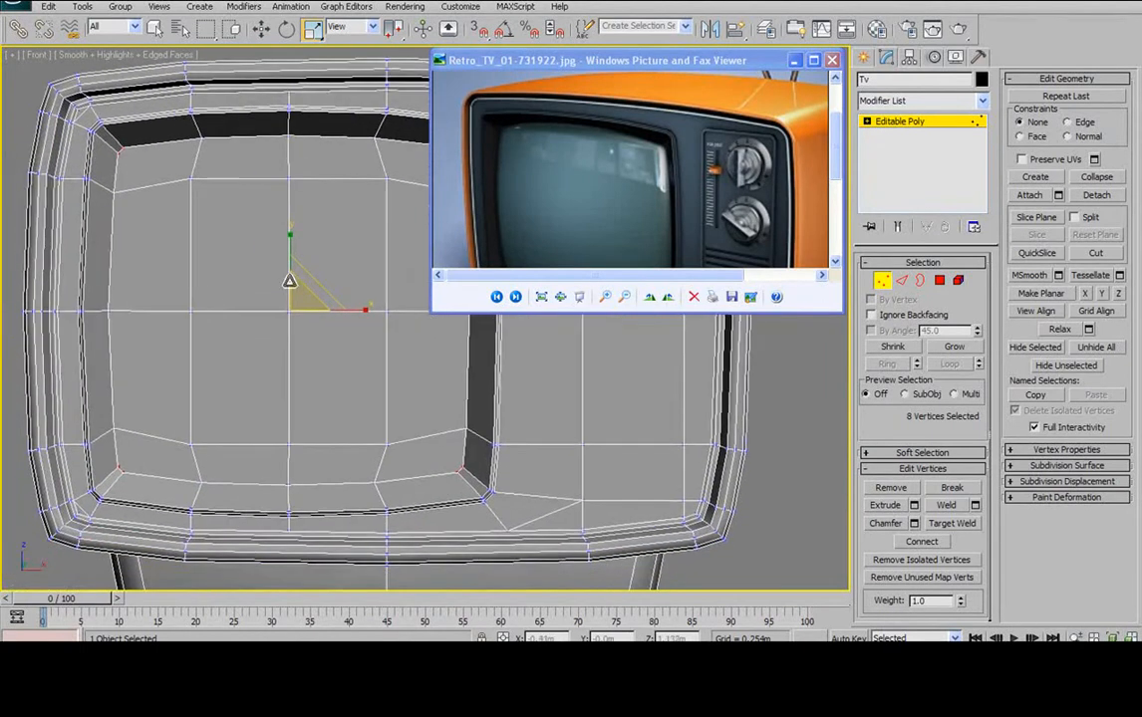
pyautogui.moveTo(264, 254); pyautogui.dragTo(217, 282, button='middle')
pyautogui.moveTo(270, 312); pyautogui.dragTo(267, 310)
# - Select the eight outline vertices next to the screen face's corners and scale them slightly inward to round the outline
pyautogui.click(154, 164)
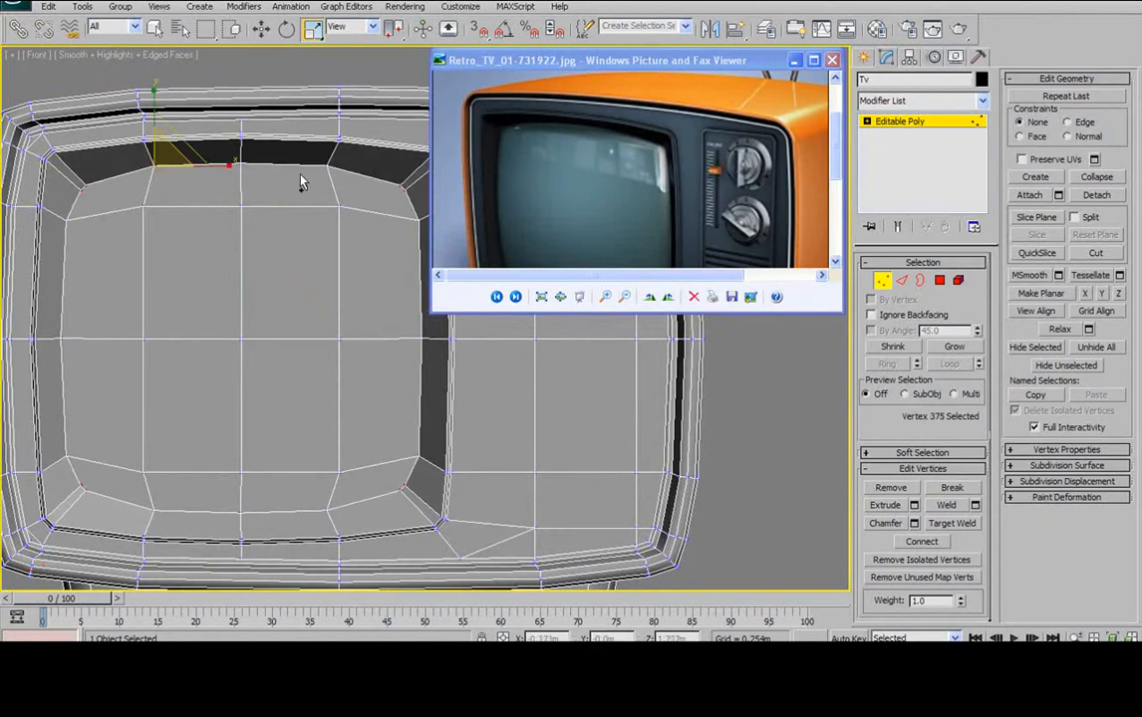
pyautogui.keyDown('ctrl'); pyautogui.click(325, 167); pyautogui.keyUp('ctrl')
pyautogui.keyDown('ctrl'); pyautogui.click(66, 216); pyautogui.keyUp('ctrl')
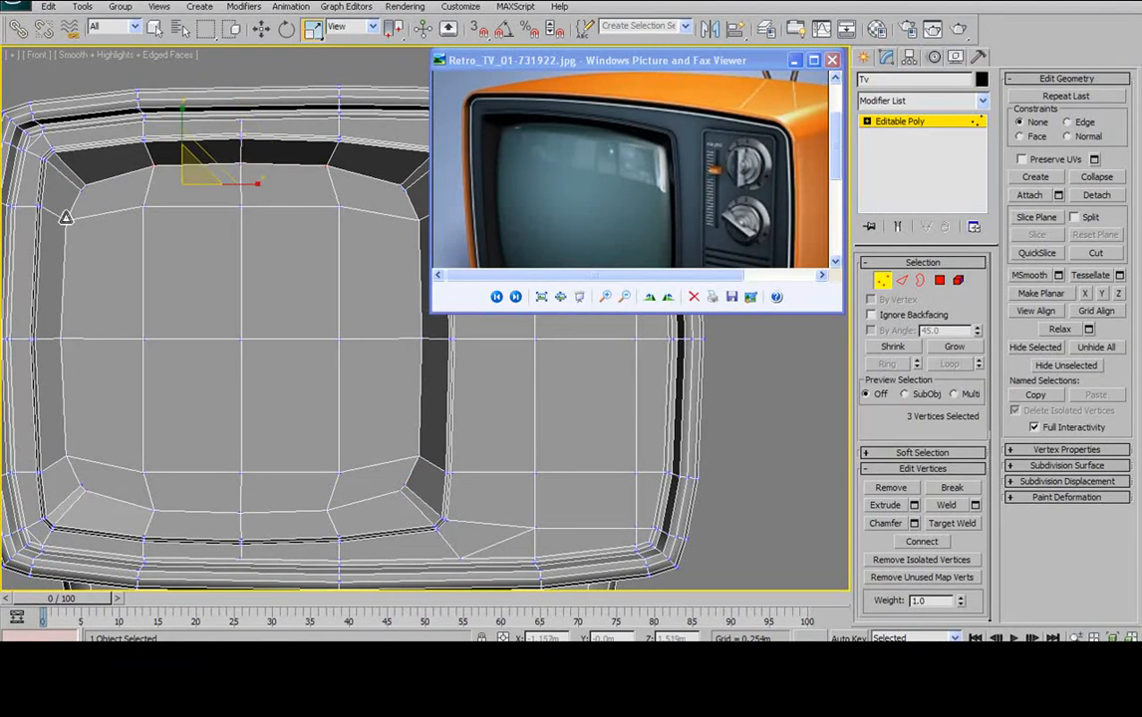
pyautogui.keyDown('ctrl'); pyautogui.click(70, 458); pyautogui.keyUp('ctrl')
pyautogui.keyDown('ctrl'); pyautogui.click(155, 510); pyautogui.keyUp('ctrl')
pyautogui.keyDown('ctrl'); pyautogui.click(330, 507); pyautogui.keyUp('ctrl')
pyautogui.keyDown('ctrl'); pyautogui.click(418, 454); pyautogui.keyUp('ctrl')
pyautogui.keyDown('ctrl'); pyautogui.click(415, 222); pyautogui.keyUp('ctrl')
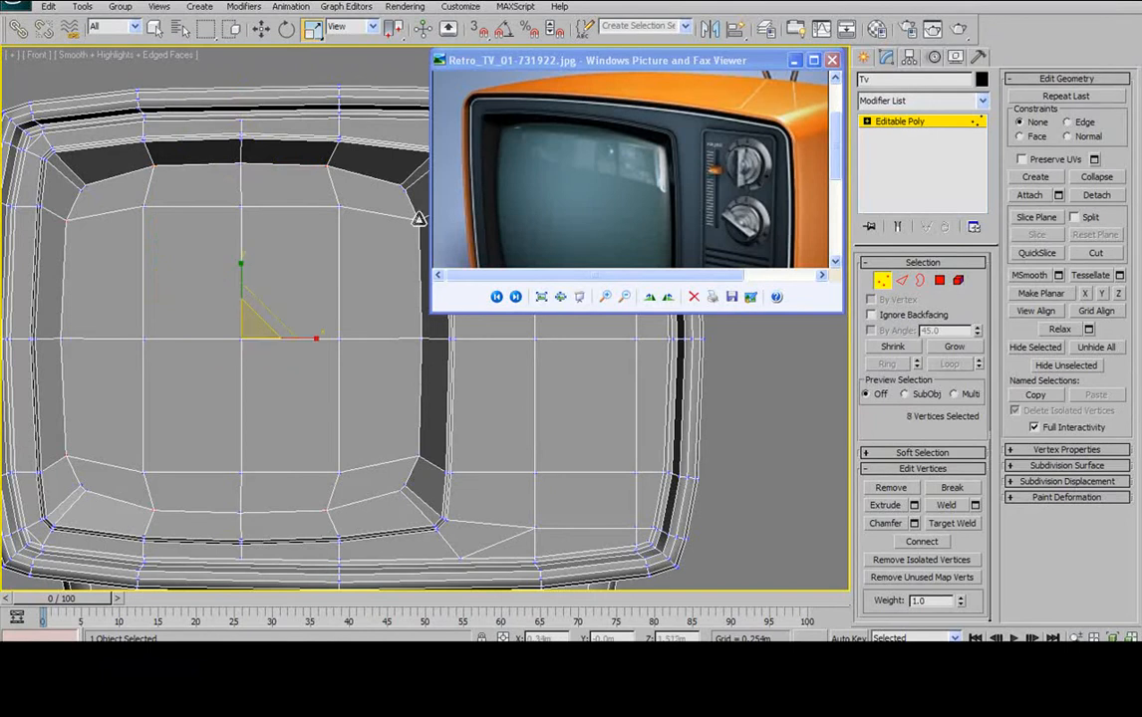
pyautogui.moveTo(268, 310); pyautogui.dragTo(266, 312)
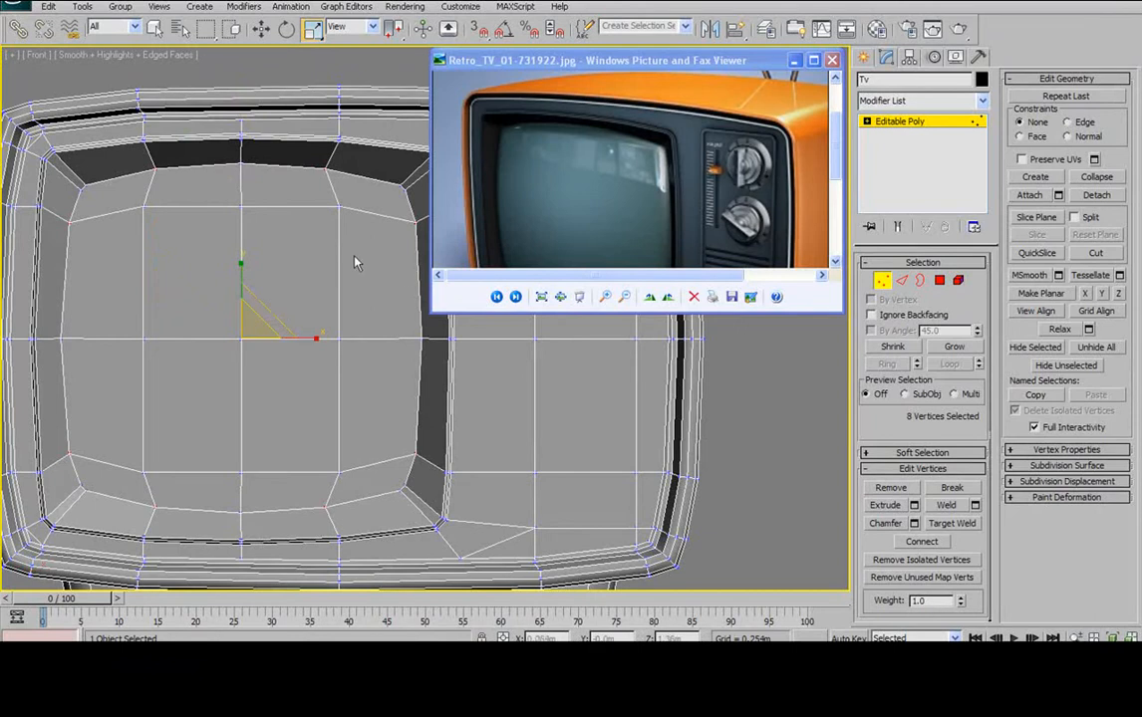
# - Select the upper and lower horizontal vertex rows of the screen face and scale them vertically toward the centre with the Edge constraint
pyautogui.click(204, 235)
pyautogui.click(68, 219)
pyautogui.keyDown('ctrl'); pyautogui.click(143, 207); pyautogui.keyUp('ctrl')
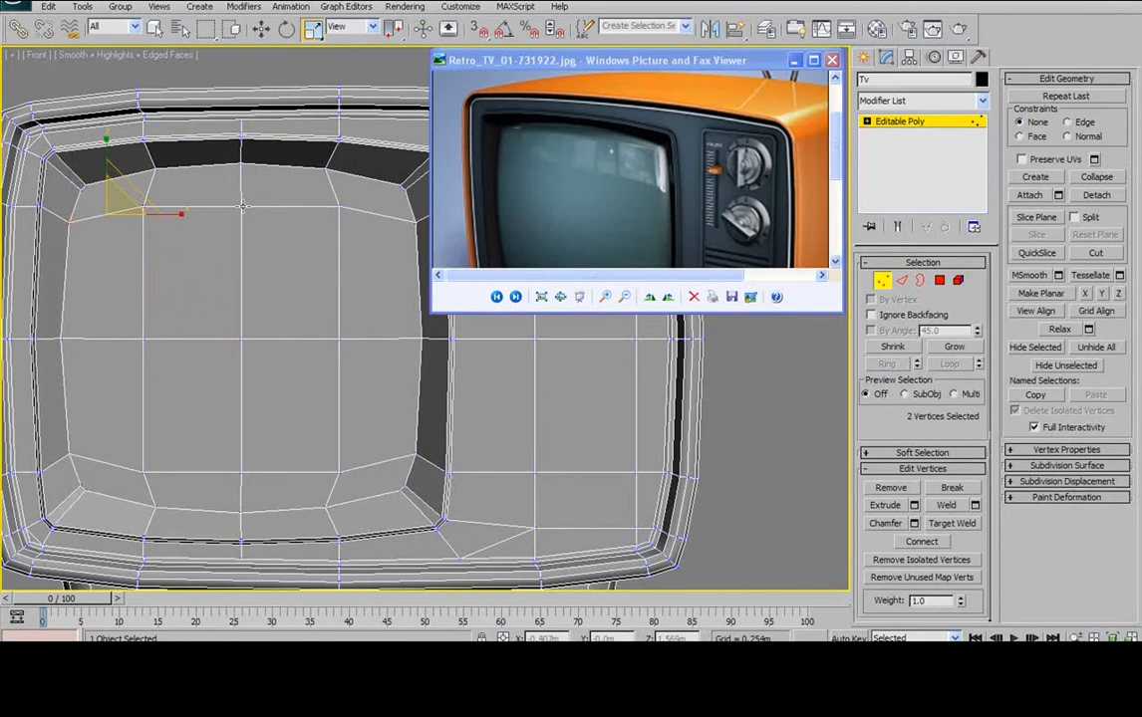
pyautogui.keyDown('ctrl'); pyautogui.click(241, 206); pyautogui.keyUp('ctrl')
pyautogui.keyDown('ctrl'); pyautogui.click(339, 207); pyautogui.keyUp('ctrl')
pyautogui.keyDown('ctrl'); pyautogui.click(415, 222); pyautogui.keyUp('ctrl')
pyautogui.keyDown('ctrl'); pyautogui.click(415, 457); pyautogui.keyUp('ctrl')
pyautogui.keyDown('ctrl'); pyautogui.click(339, 472); pyautogui.keyUp('ctrl')
pyautogui.keyDown('ctrl'); pyautogui.click(240, 472); pyautogui.keyUp('ctrl')
pyautogui.keyDown('ctrl'); pyautogui.click(146, 472); pyautogui.keyUp('ctrl')
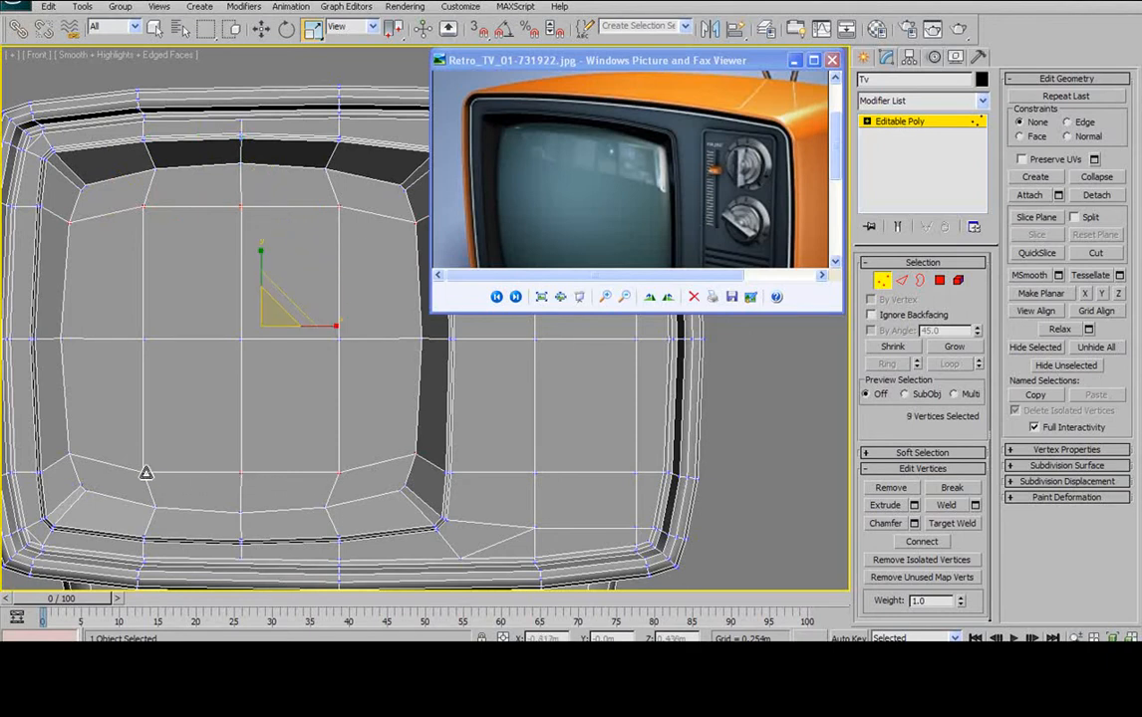
pyautogui.keyDown('ctrl'); pyautogui.click(71, 458); pyautogui.keyUp('ctrl')
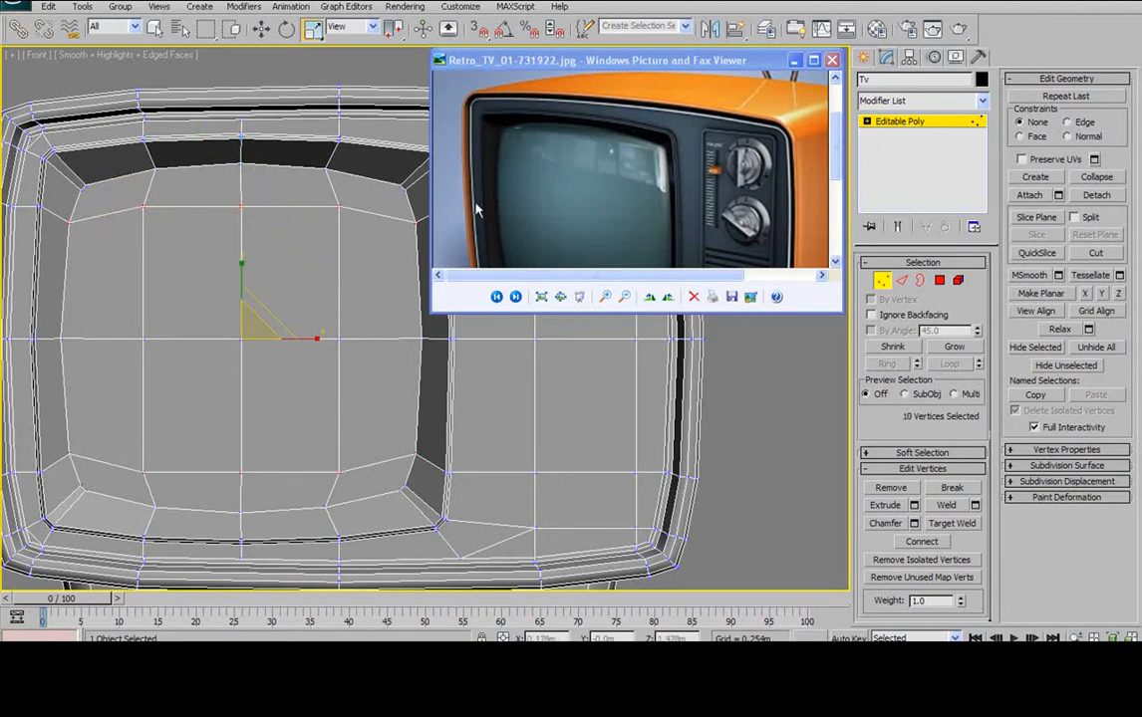
pyautogui.click(1067, 121)
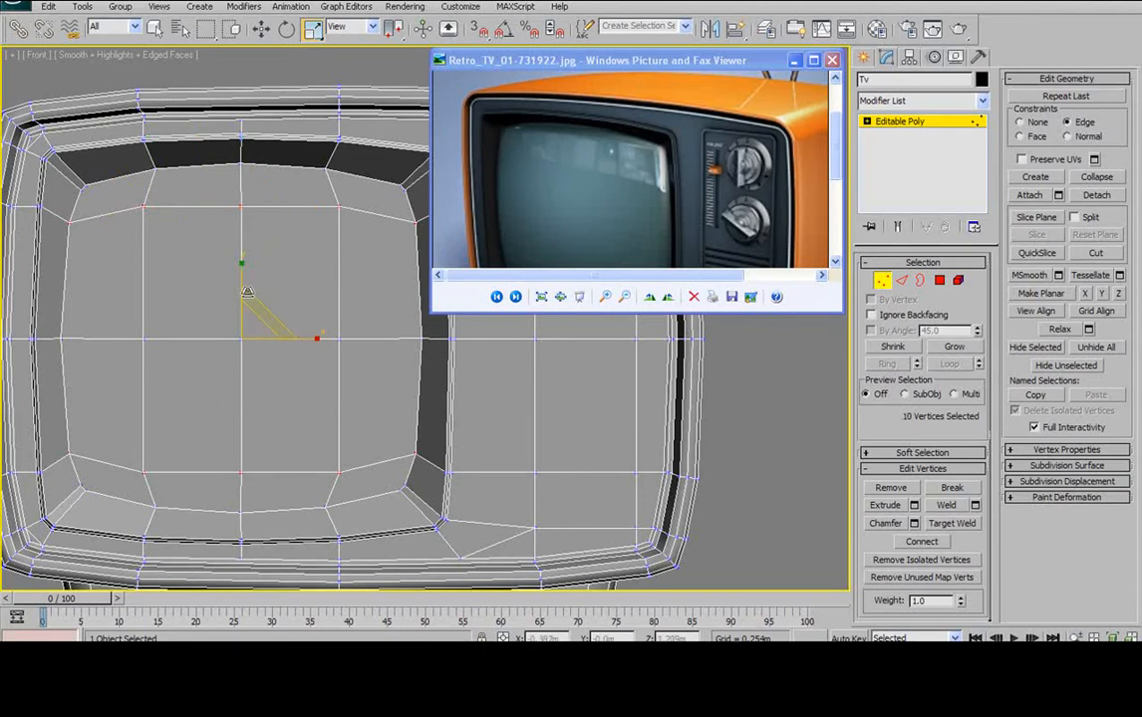
pyautogui.moveTo(242, 266); pyautogui.dragTo(243, 281)
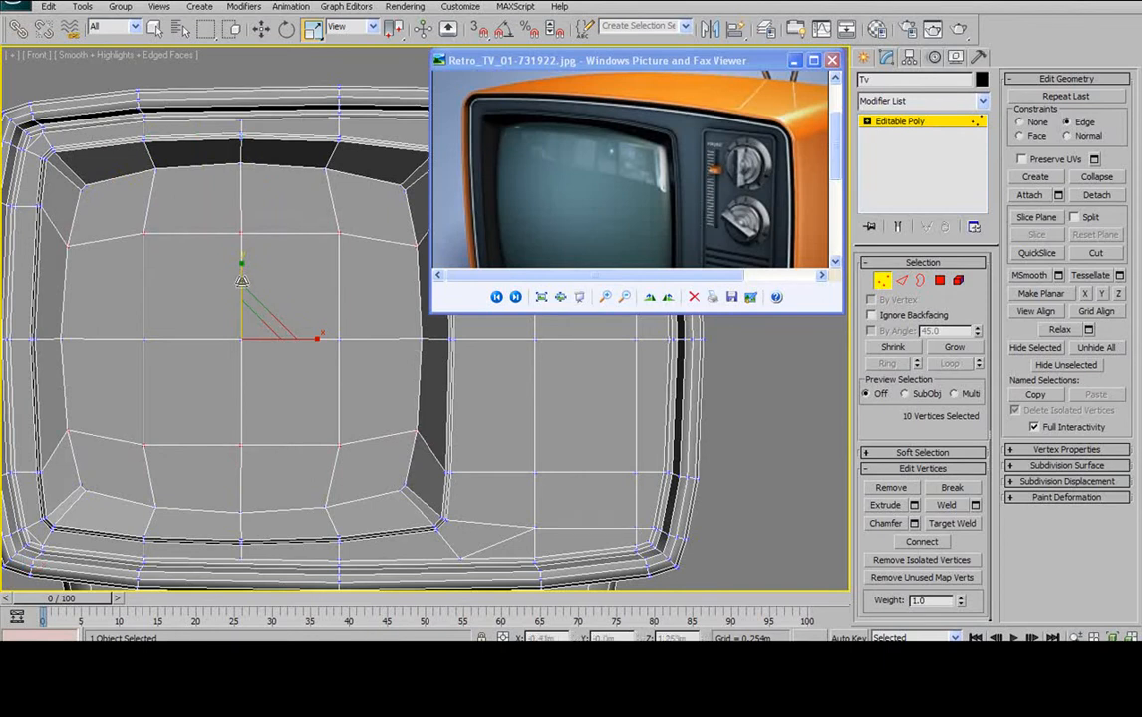
pyautogui.click(141, 245)
pyautogui.click(144, 232)
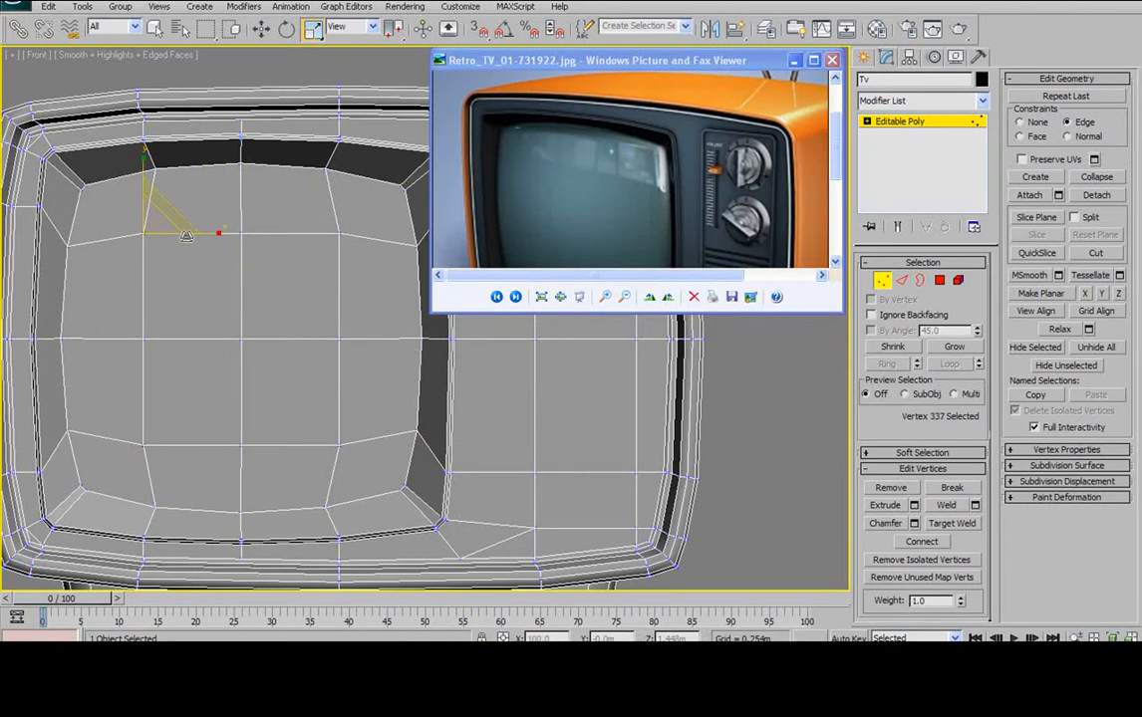
pyautogui.keyDown('ctrl'); pyautogui.click(242, 233); pyautogui.keyUp('ctrl')
pyautogui.keyDown('ctrl'); pyautogui.click(338, 233); pyautogui.keyUp('ctrl')
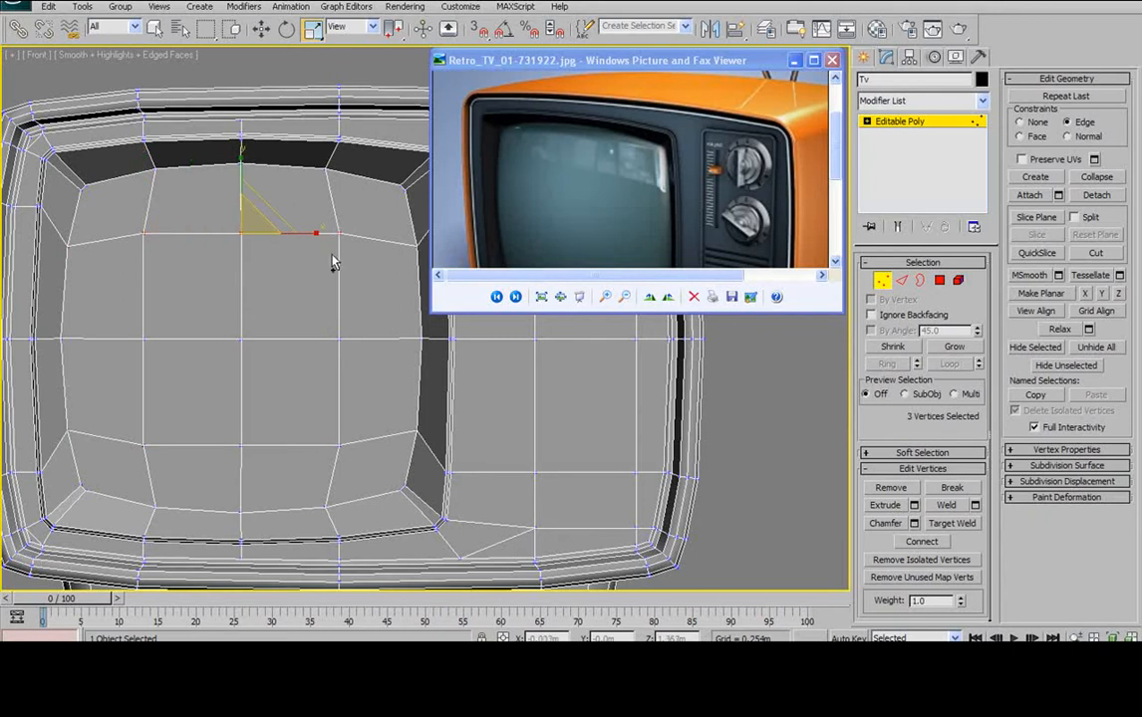
pyautogui.click(155, 238)
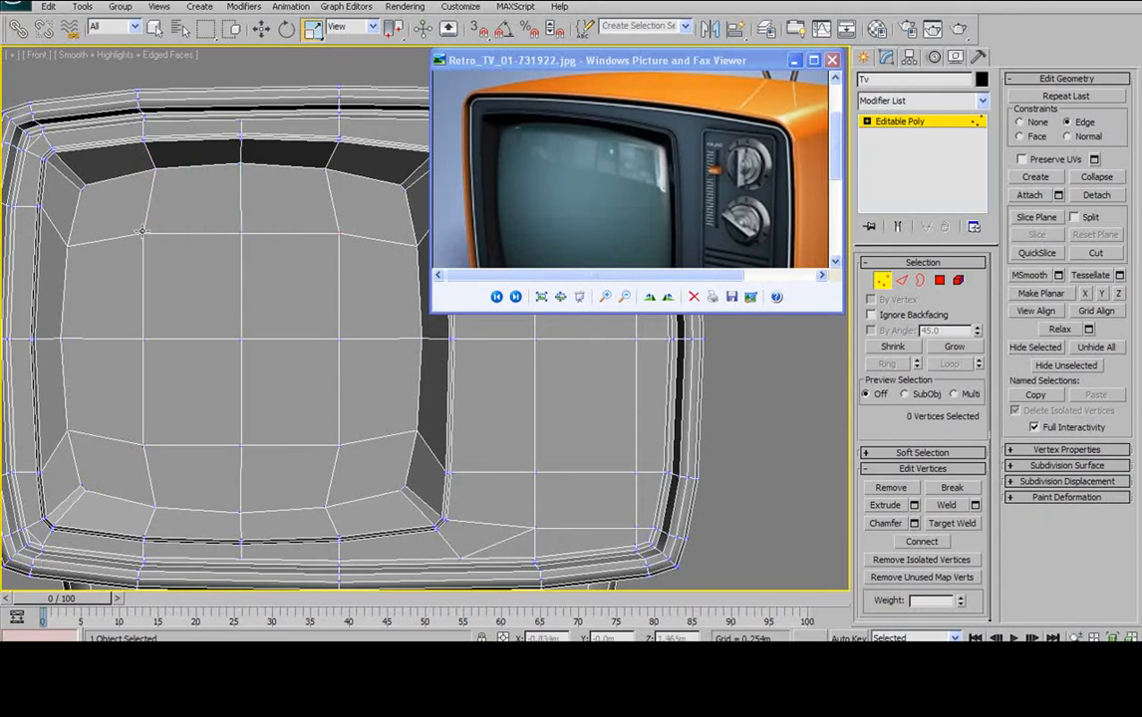
# - Select the four vertices directly above, below and beside the screen face's centre and scale them slightly outward into a curved grid
pyautogui.click(241, 233)
pyautogui.keyDown('ctrl'); pyautogui.click(241, 444); pyautogui.keyUp('ctrl')
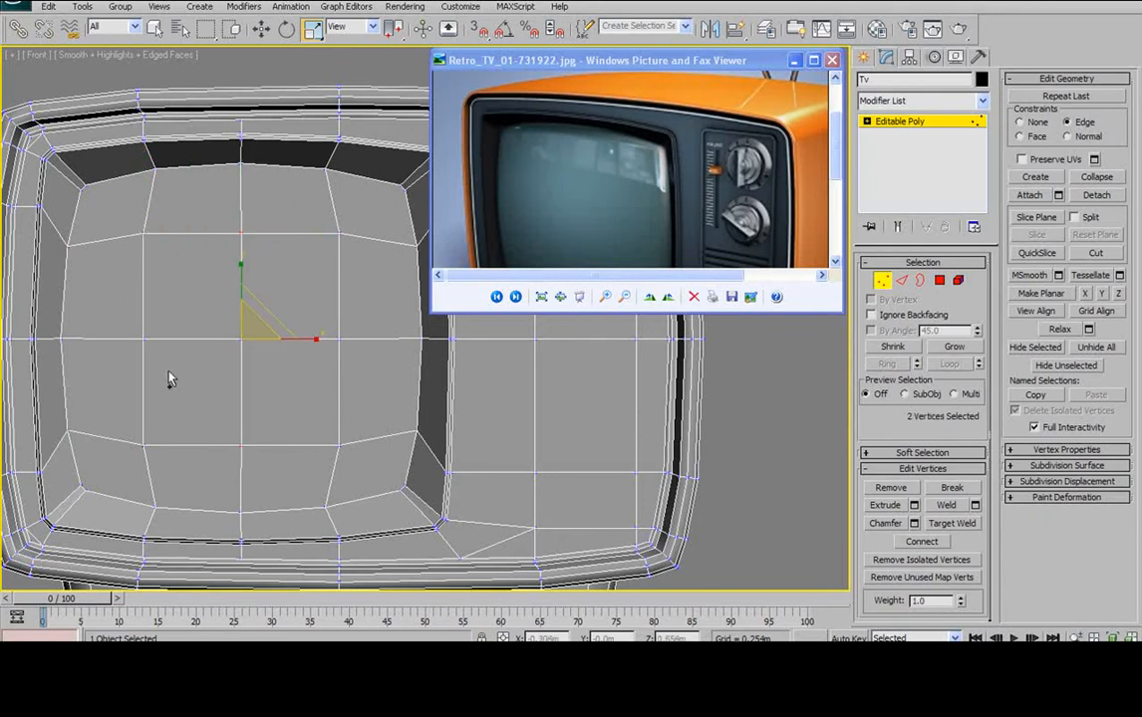
pyautogui.keyDown('ctrl'); pyautogui.click(143, 339); pyautogui.keyUp('ctrl')
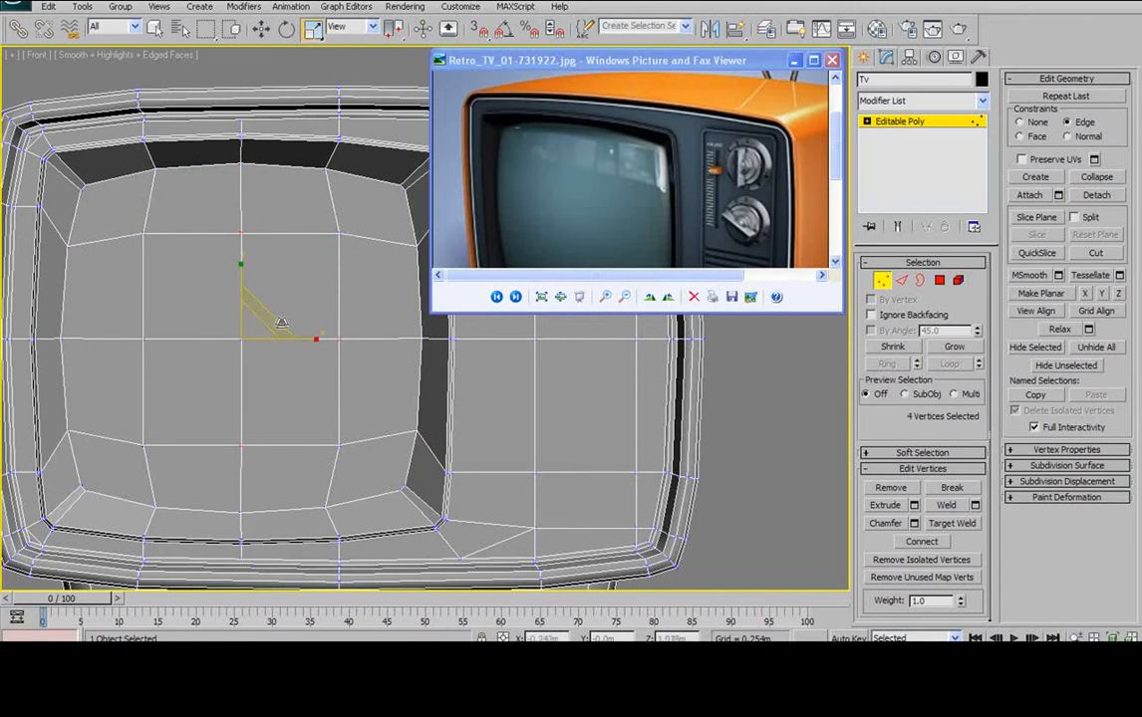
pyautogui.keyDown('ctrl'); pyautogui.click(339, 340); pyautogui.keyUp('ctrl')
pyautogui.moveTo(270, 304); pyautogui.dragTo(269, 307)
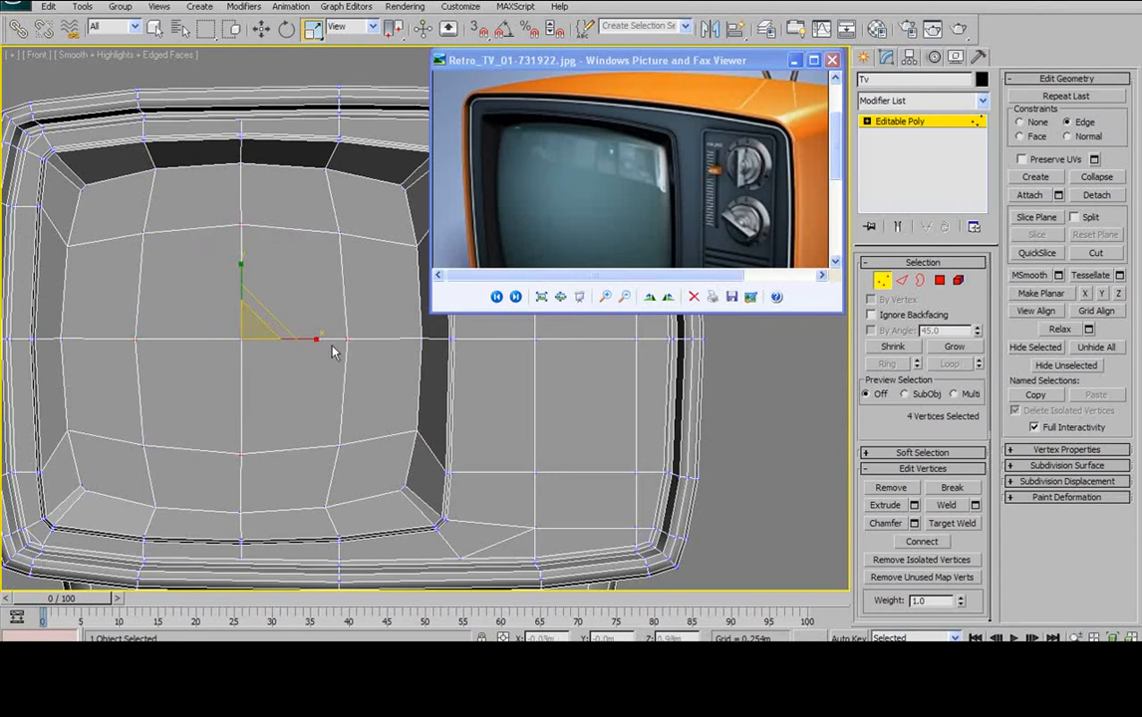
# - Connect the screen face's two upper corner vertices diagonally to the nearest inner grid vertices
pyautogui.keyDown('alt'); pyautogui.moveTo(337, 360); pyautogui.dragTo(293, 365, button='middle'); pyautogui.keyUp('alt')
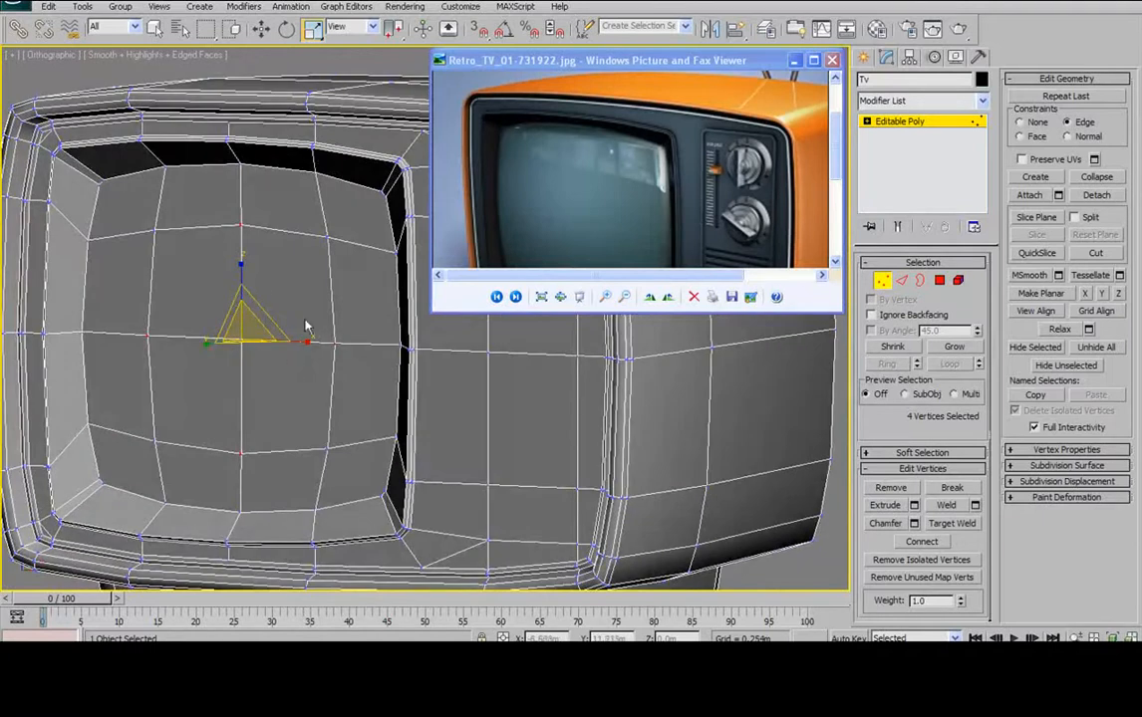
pyautogui.click(108, 198)
pyautogui.click(101, 185)
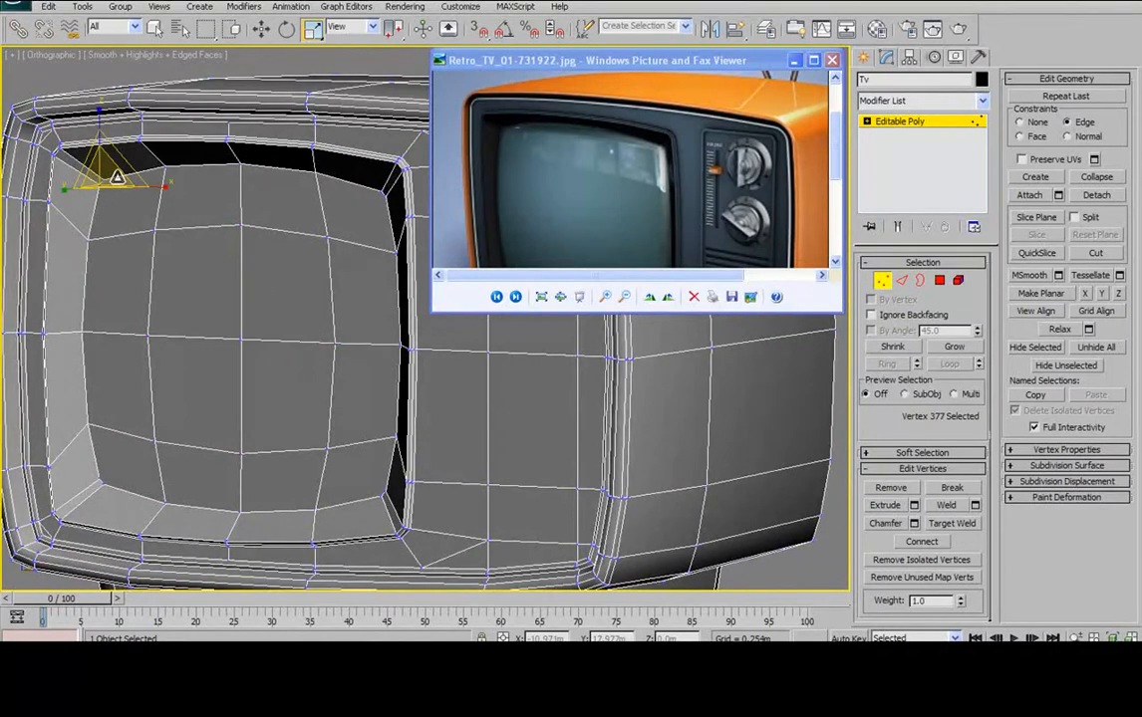
pyautogui.keyDown('ctrl'); pyautogui.click(103, 179); pyautogui.keyUp('ctrl')
pyautogui.keyDown('ctrl'); pyautogui.click(151, 229); pyautogui.keyUp('ctrl')
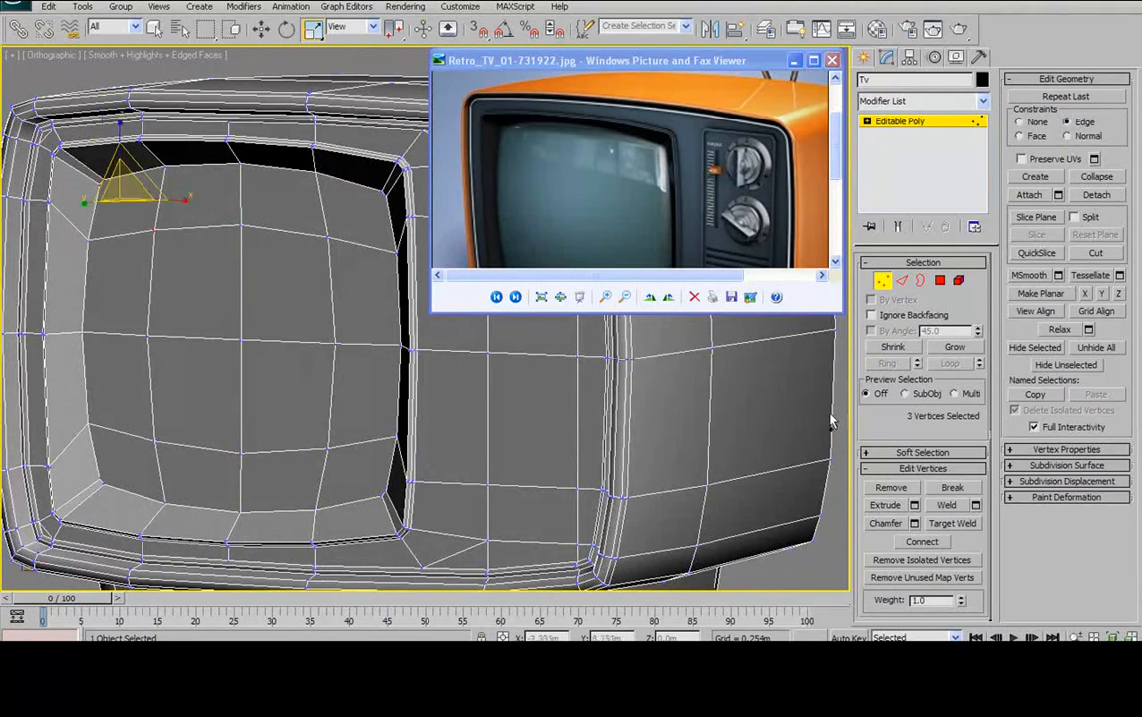
pyautogui.click(329, 235)
pyautogui.keyDown('ctrl'); pyautogui.click(382, 192); pyautogui.keyUp('ctrl')
pyautogui.keyDown('ctrl'); pyautogui.click(386, 196); pyautogui.keyUp('ctrl')
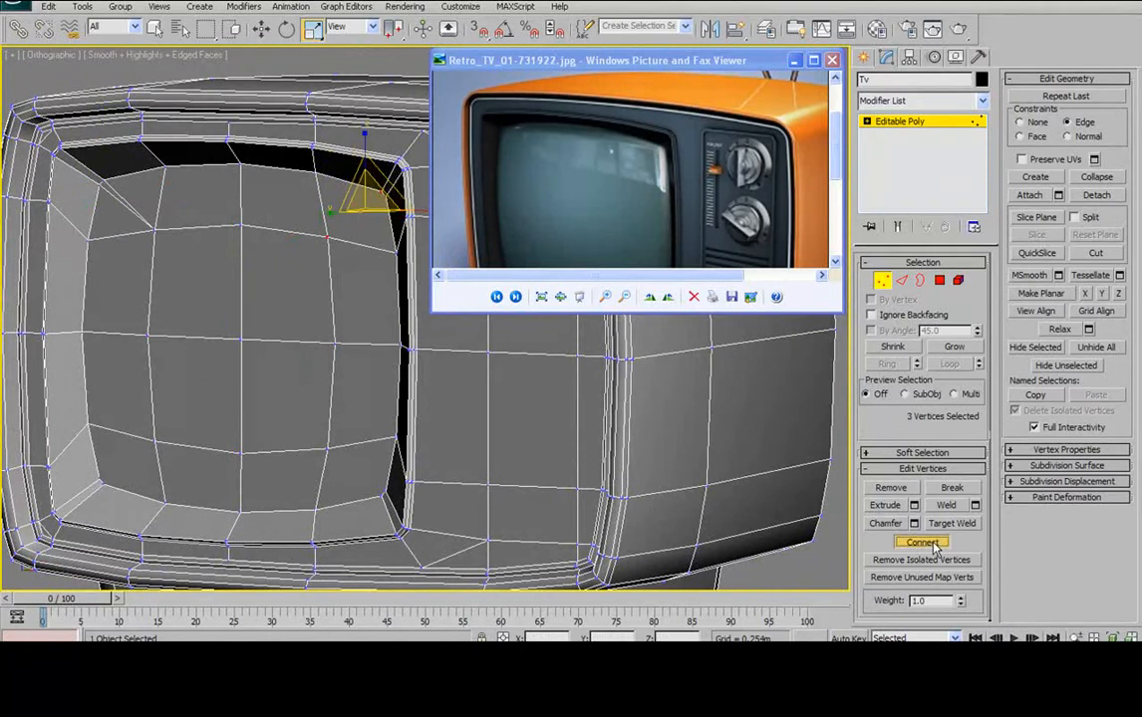
# - Connect the screen face's two lower corner vertices diagonally to the nearest inner grid vertices
pyautogui.click(387, 490)
pyautogui.keyDown('ctrl'); pyautogui.click(329, 448); pyautogui.keyUp('ctrl')
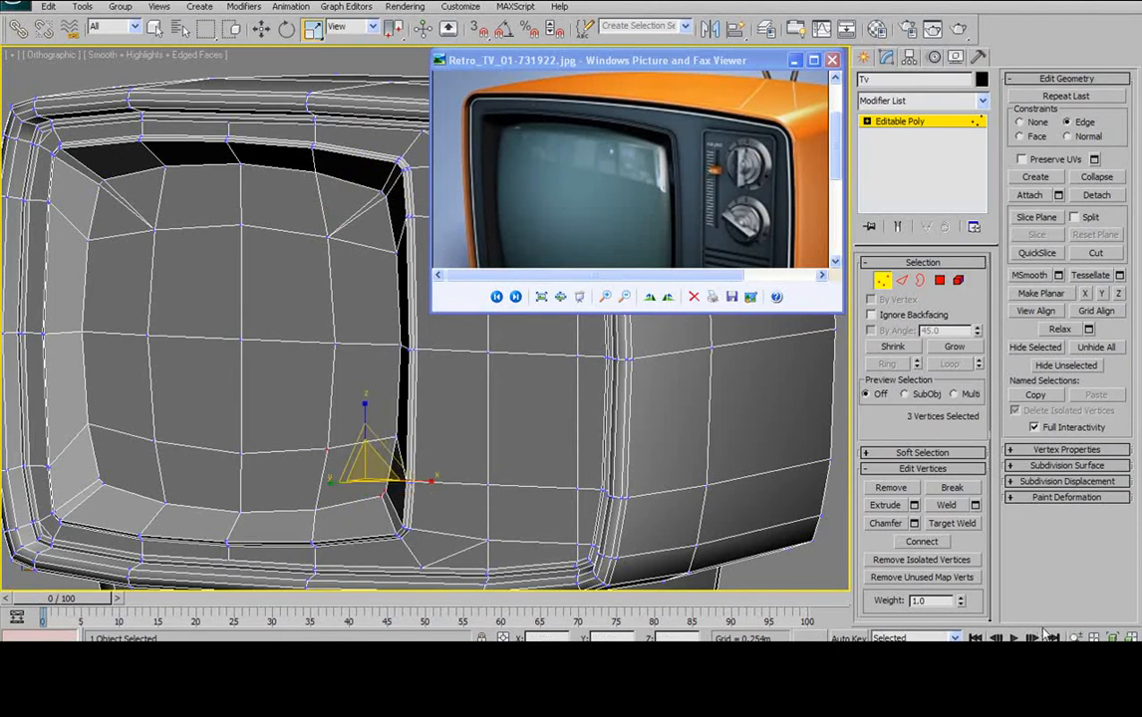
pyautogui.click(122, 480)
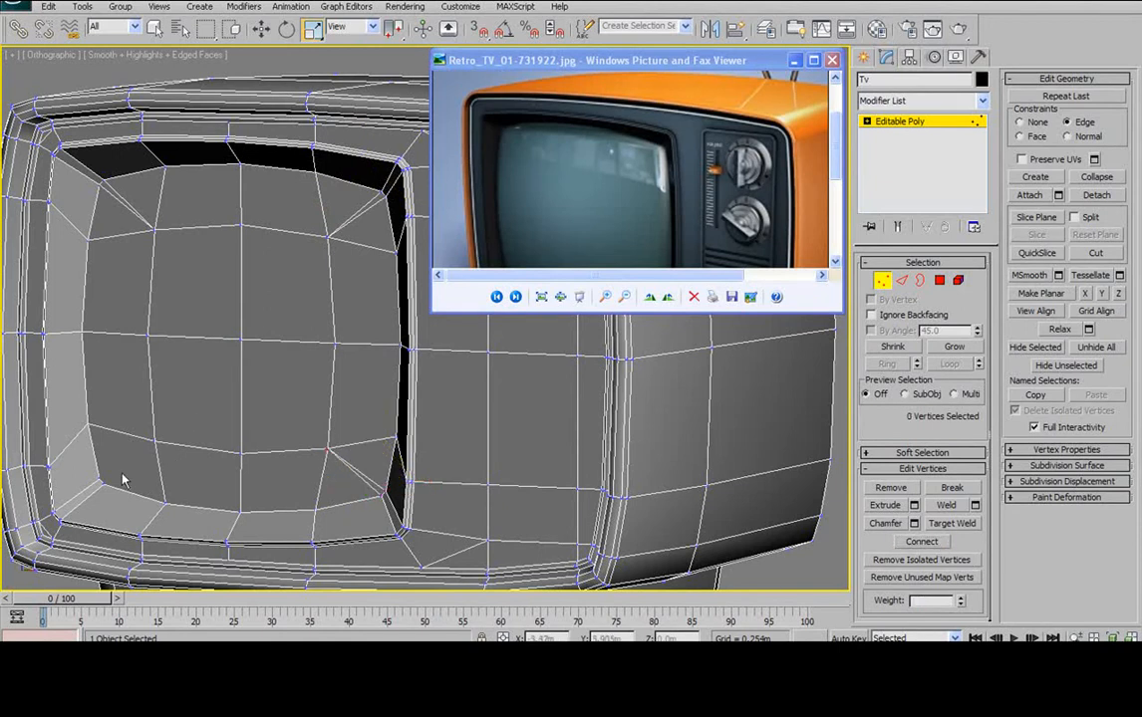
pyautogui.click(100, 485)
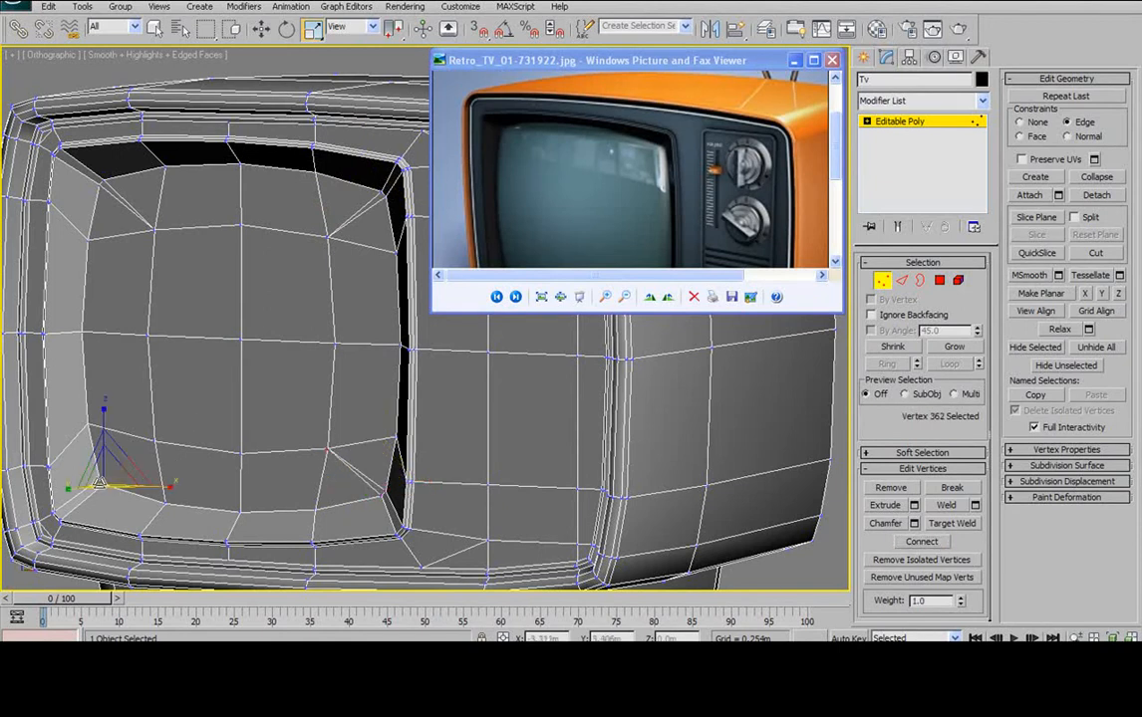
pyautogui.keyDown('ctrl'); pyautogui.click(155, 442); pyautogui.keyUp('ctrl')
pyautogui.click(929, 543)
# - Select the four polygons at the centre of the screen face, ready to move
pyautogui.keyDown('alt'); pyautogui.moveTo(385, 403); pyautogui.dragTo(358, 370, button='middle'); pyautogui.keyUp('alt')
pyautogui.click(938, 279)
pyautogui.click(236, 250)
pyautogui.keyDown('ctrl'); pyautogui.click(268, 256); pyautogui.keyUp('ctrl')
pyautogui.keyDown('ctrl'); pyautogui.click(269, 336); pyautogui.keyUp('ctrl')
pyautogui.keyDown('ctrl'); pyautogui.click(237, 337); pyautogui.keyUp('ctrl')
pyautogui.keyDown('alt'); pyautogui.moveTo(263, 330); pyautogui.dragTo(245, 311, button='middle'); pyautogui.keyUp('alt')
pyautogui.press('w')
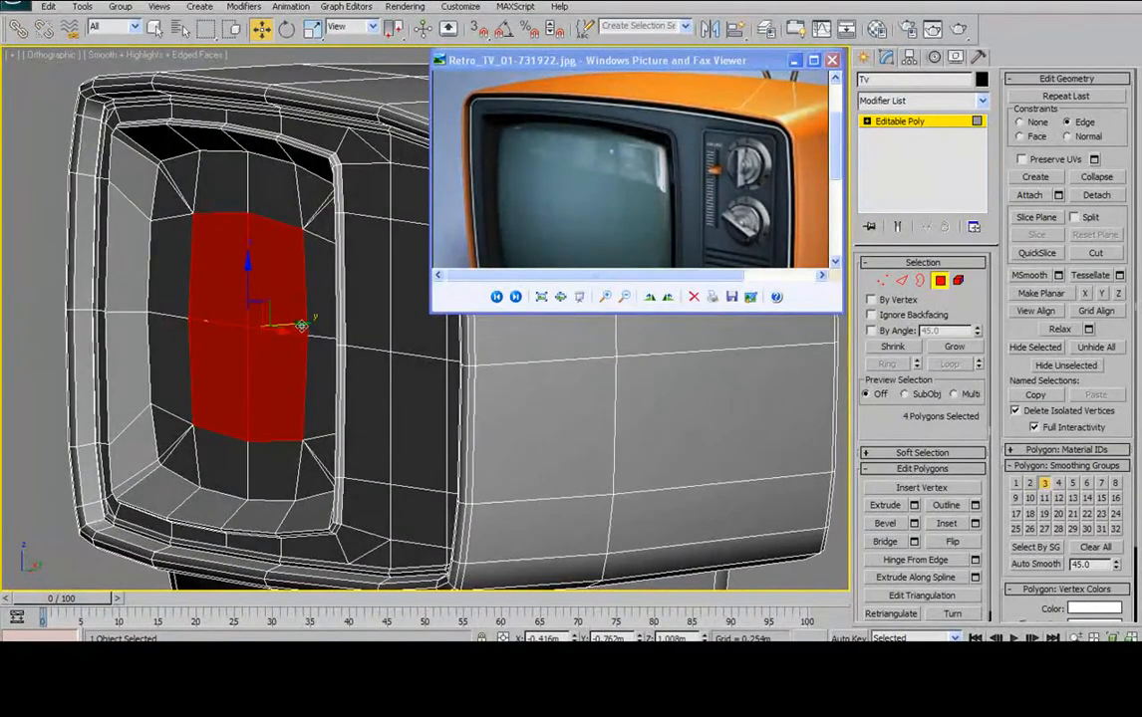
# - Pull the four centre polygons forward along Y by about 0.12 m without a constraint to bulge the screen
pyautogui.moveTo(300, 326); pyautogui.dragTo(285, 326)
pyautogui.hotkey('ctrl', 'z')
pyautogui.moveTo(460, 252); pyautogui.dragTo(454, 271)
pyautogui.keyDown('alt'); pyautogui.moveTo(385, 244); pyautogui.dragTo(365, 267, button='middle'); pyautogui.keyUp('alt')
pyautogui.moveTo(305, 319); pyautogui.dragTo(280, 322)
pyautogui.moveTo(280, 323)
pyautogui.keyDown('alt'); pyautogui.mouseDown(button='middle')
pyautogui.moveTo(314, 290)
pyautogui.moveTo(348, 288)
pyautogui.moveTo(324, 267)
pyautogui.moveTo(332, 286)
pyautogui.moveTo(408, 296)
pyautogui.moveTo(331, 286)
pyautogui.moveTo(402, 273)
pyautogui.moveTo(326, 273)
pyautogui.moveTo(299, 306)
pyautogui.mouseUp(button='middle'); pyautogui.keyUp('alt')
pyautogui.press('F2')
pyautogui.press('F4')
pyautogui.moveTo(275, 316)
pyautogui.mouseDown()
pyautogui.moveTo(250, 326)
pyautogui.moveTo(268, 316)
pyautogui.mouseUp()
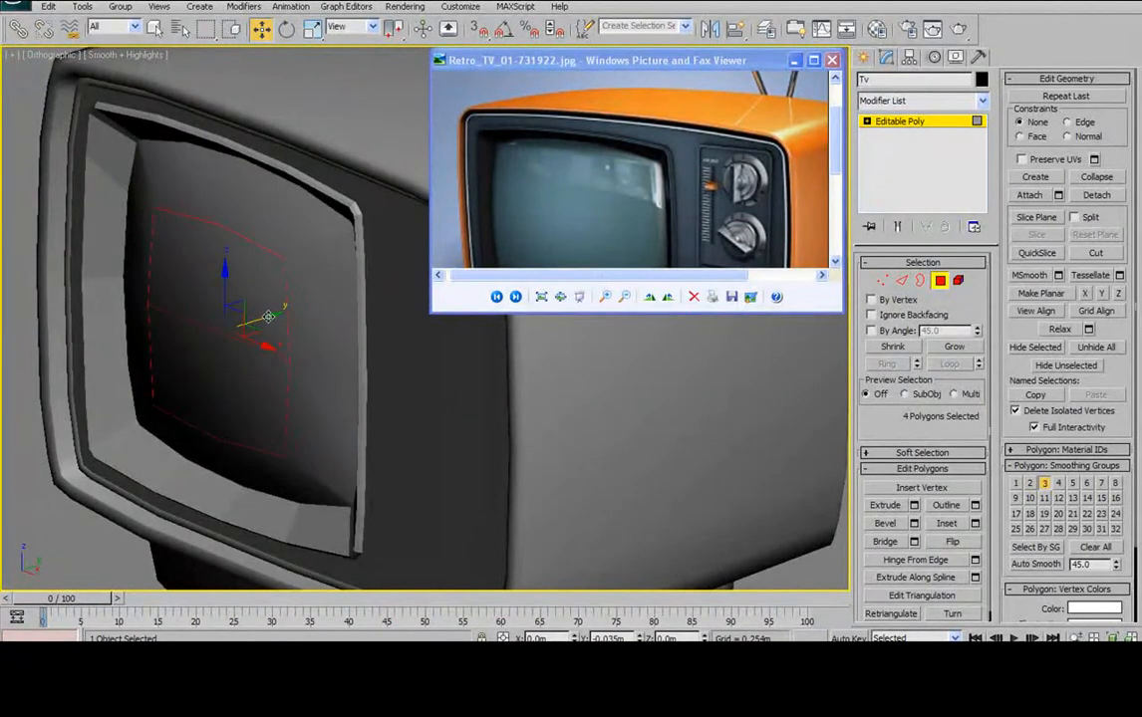
pyautogui.moveTo(272, 314)
pyautogui.keyDown('alt'); pyautogui.mouseDown(button='middle')
pyautogui.moveTo(360, 278)
pyautogui.moveTo(273, 241)
pyautogui.mouseUp(button='middle'); pyautogui.keyUp('alt')
pyautogui.press('F4')
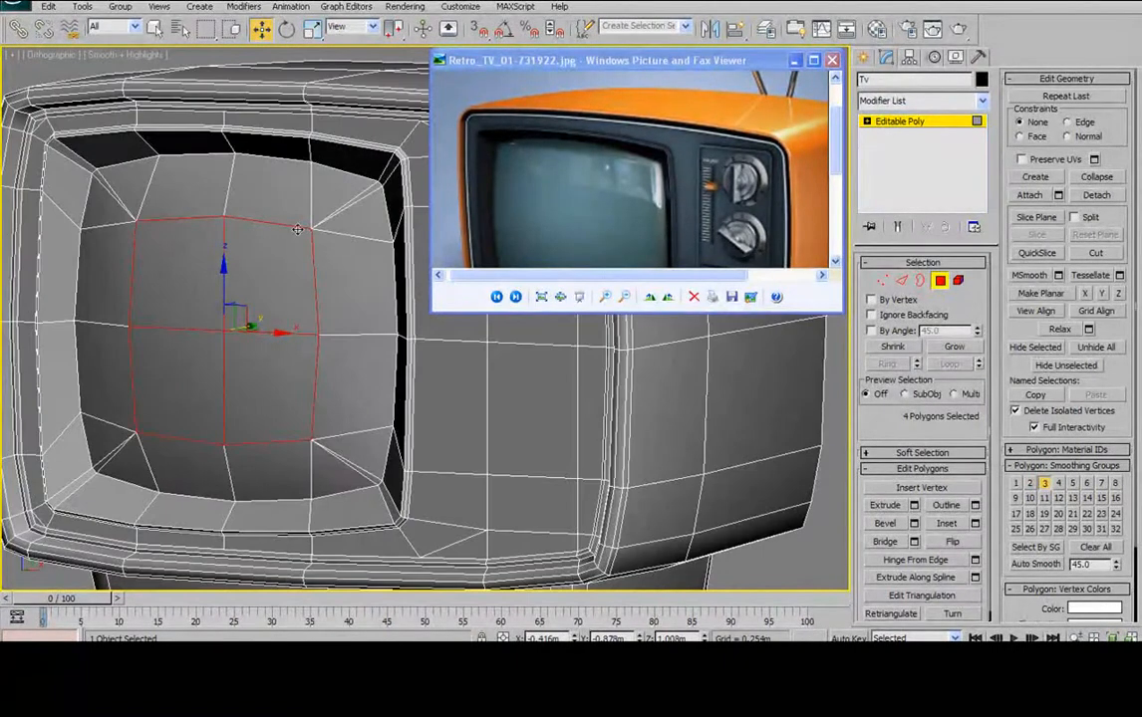
# - Try to select the edges radiating from the screen face's inner grid to its outline, beginning at the upper corners
pyautogui.click(901, 280)
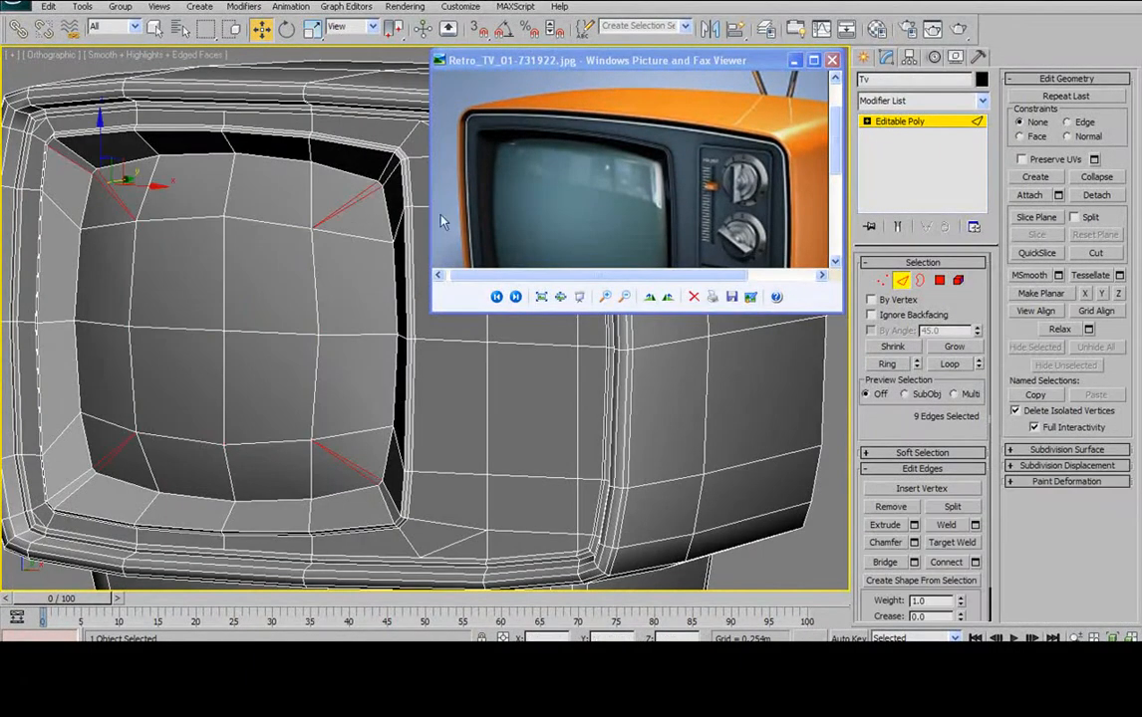
pyautogui.click(360, 189)
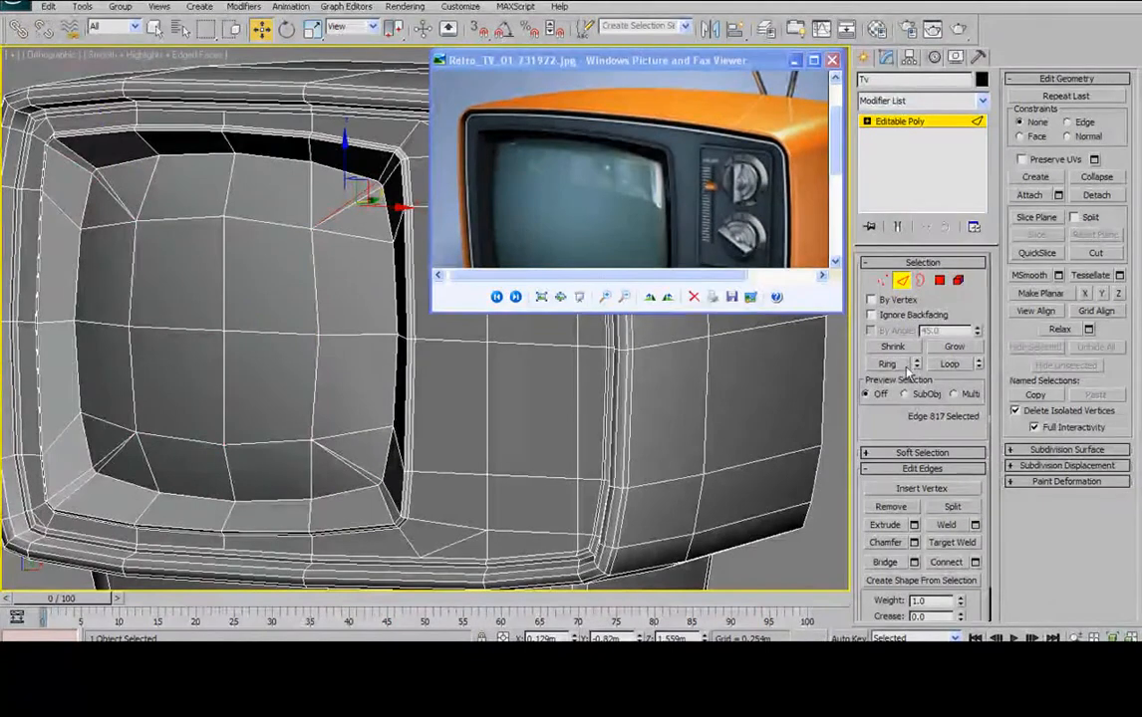
pyautogui.keyDown('ctrl'); pyautogui.click(313, 183); pyautogui.keyUp('ctrl')
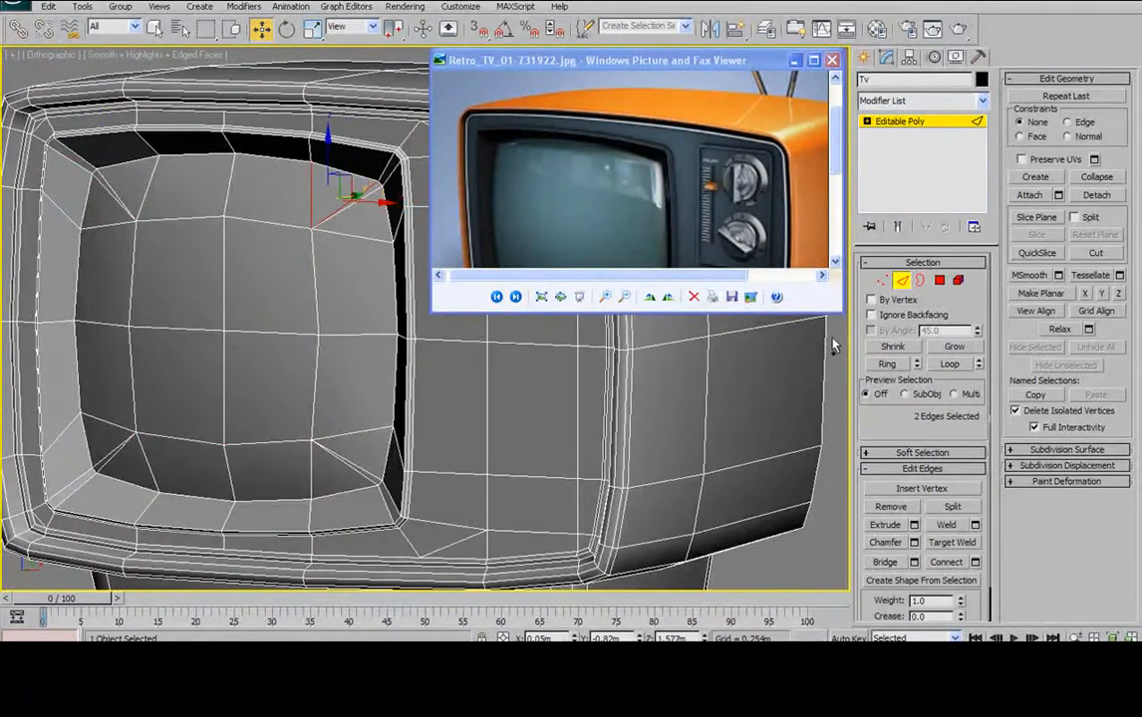
pyautogui.click(889, 365)
pyautogui.keyDown('ctrl'); pyautogui.click(103, 183); pyautogui.keyUp('ctrl')
pyautogui.keyDown('ctrl'); pyautogui.click(103, 181); pyautogui.keyUp('ctrl')
pyautogui.keyDown('ctrl'); pyautogui.click(112, 226); pyautogui.keyUp('ctrl')
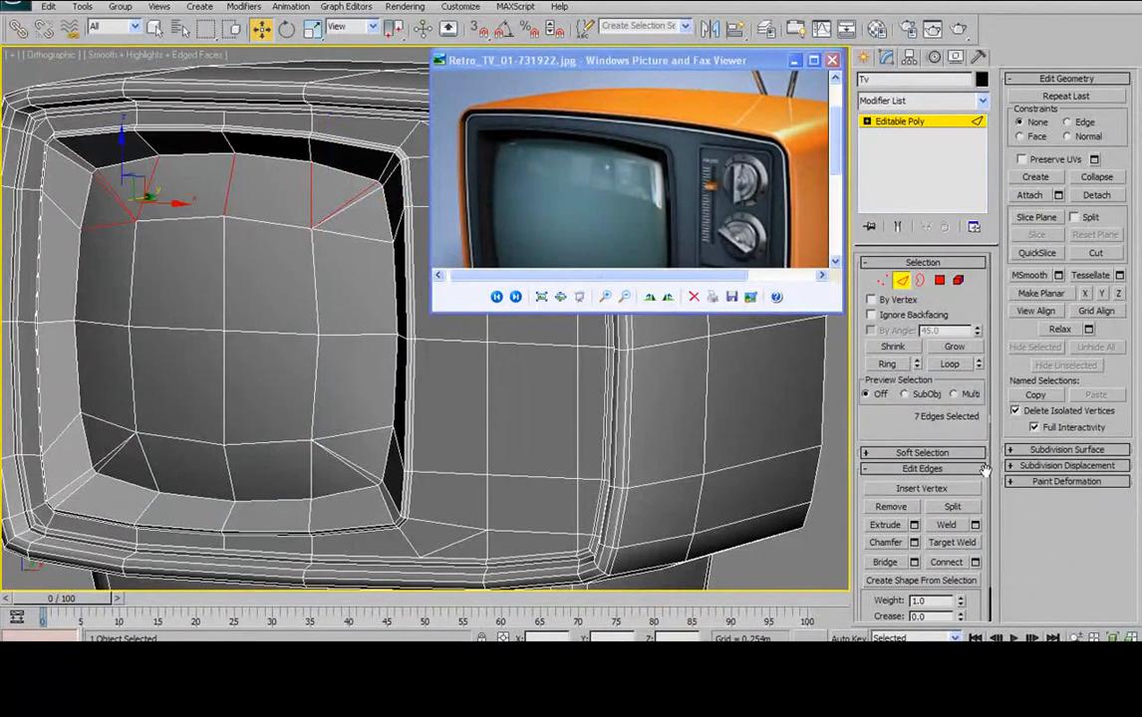
pyautogui.click(900, 367)
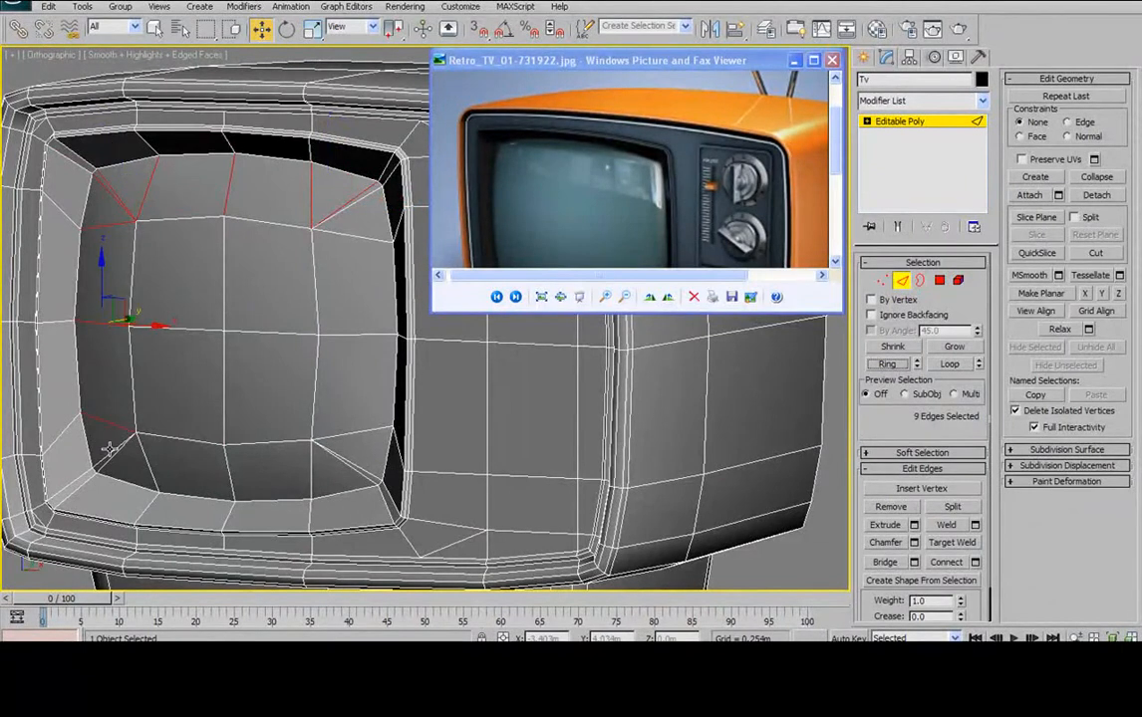
# - Select the radiating edges between the inner grid and the outline along the screen face's lower and right sides, including the lower corner diagonals
pyautogui.click(108, 457)
pyautogui.keyDown('ctrl'); pyautogui.click(106, 465); pyautogui.keyUp('ctrl')
pyautogui.keyDown('ctrl'); pyautogui.click(150, 473); pyautogui.keyUp('ctrl')
pyautogui.click(888, 368)
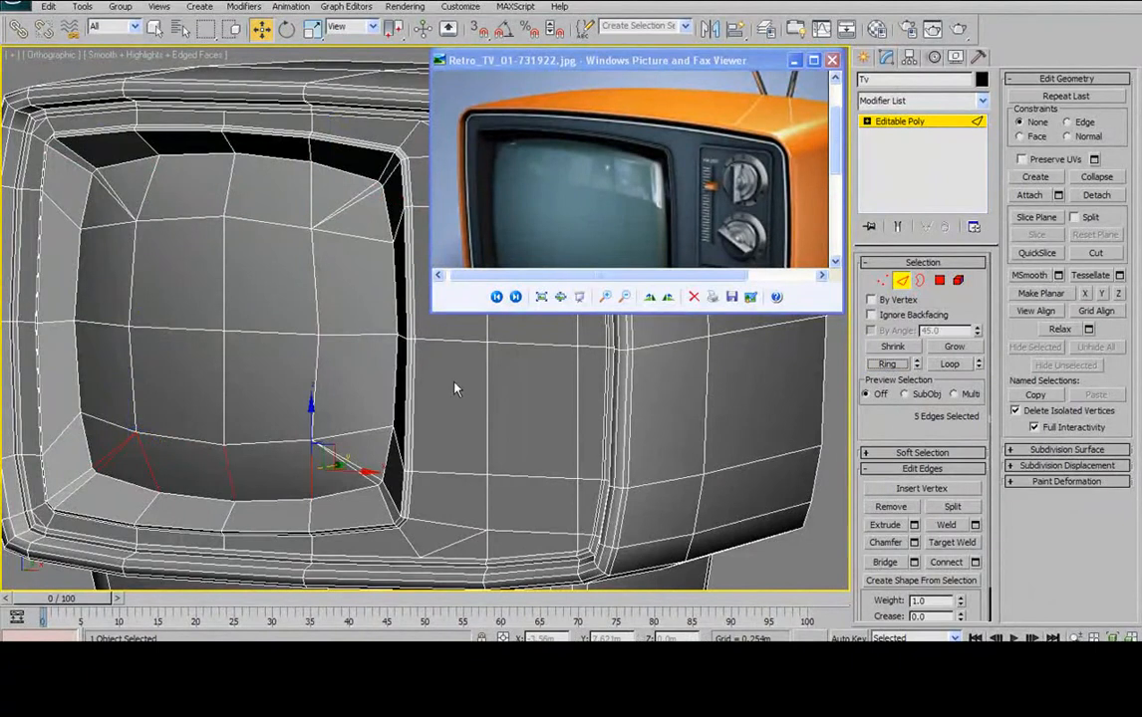
pyautogui.keyDown('ctrl'); pyautogui.click(381, 468); pyautogui.keyUp('ctrl')
pyautogui.keyDown('ctrl'); pyautogui.click(375, 474); pyautogui.keyUp('ctrl')
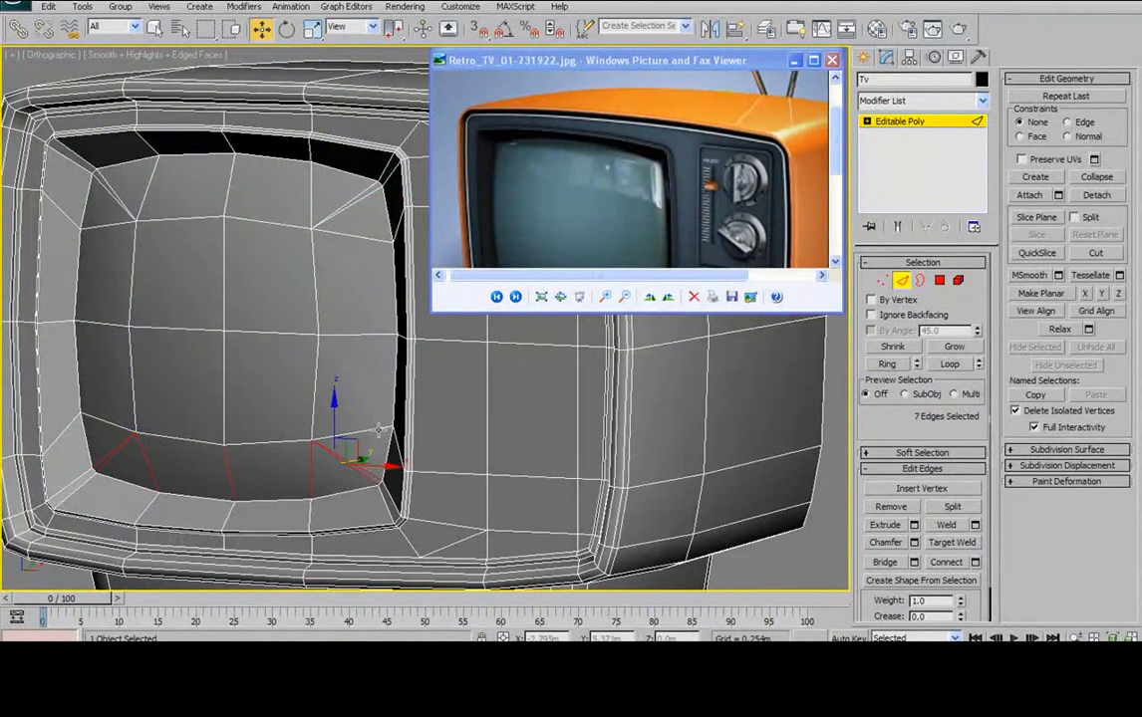
pyautogui.keyDown('ctrl'); pyautogui.click(377, 444); pyautogui.keyUp('ctrl')
pyautogui.click(889, 365)
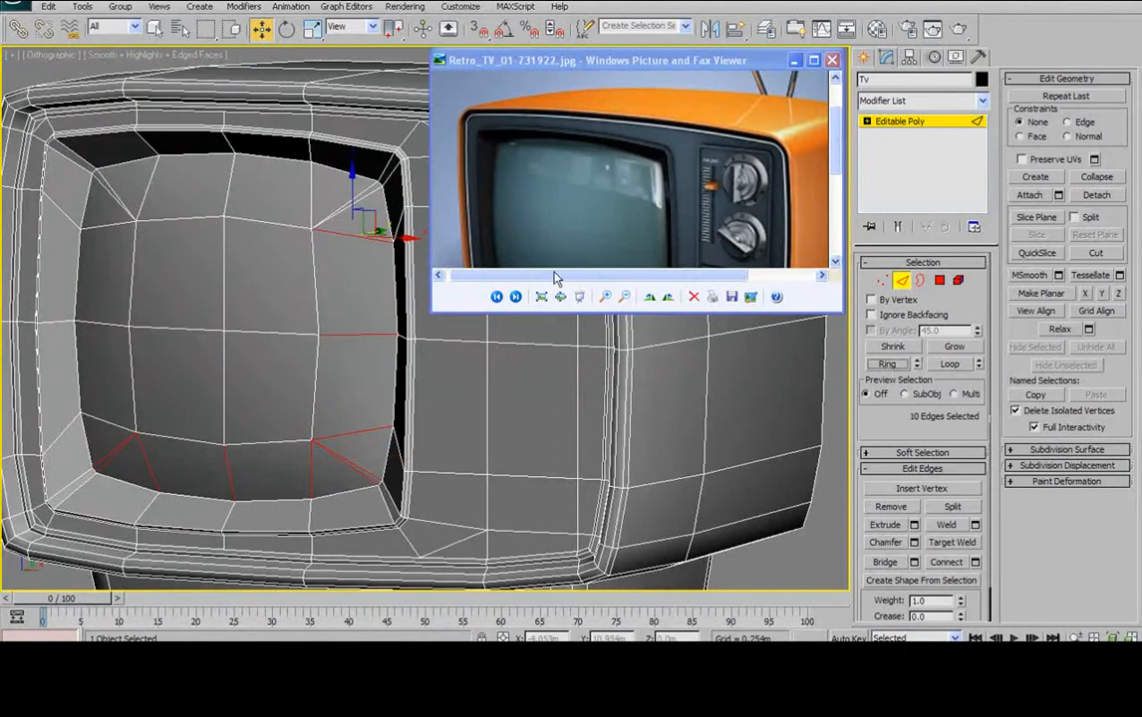
# - Add the radiating edges along the screen face's upper and left sides and the upper corner diagonals, completing the edge ring
pyautogui.keyDown('ctrl'); pyautogui.click(364, 196); pyautogui.keyUp('ctrl')
pyautogui.keyDown('ctrl'); pyautogui.click(363, 189); pyautogui.keyUp('ctrl')
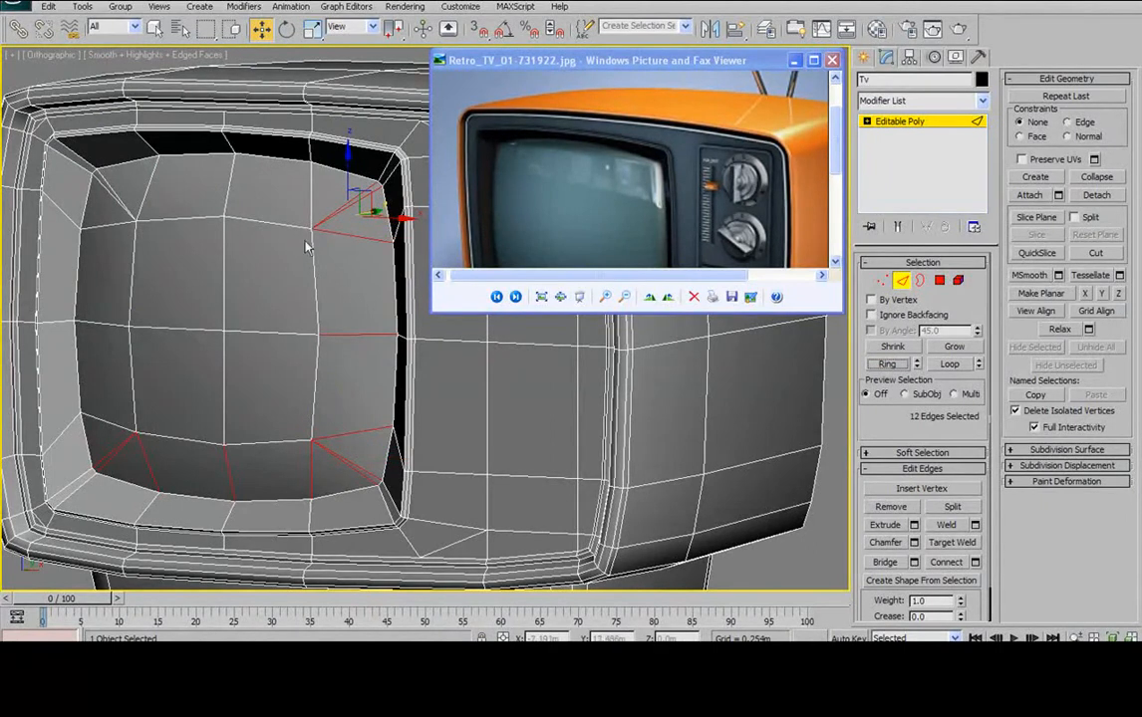
pyautogui.keyDown('ctrl'); pyautogui.click(309, 204); pyautogui.keyUp('ctrl')
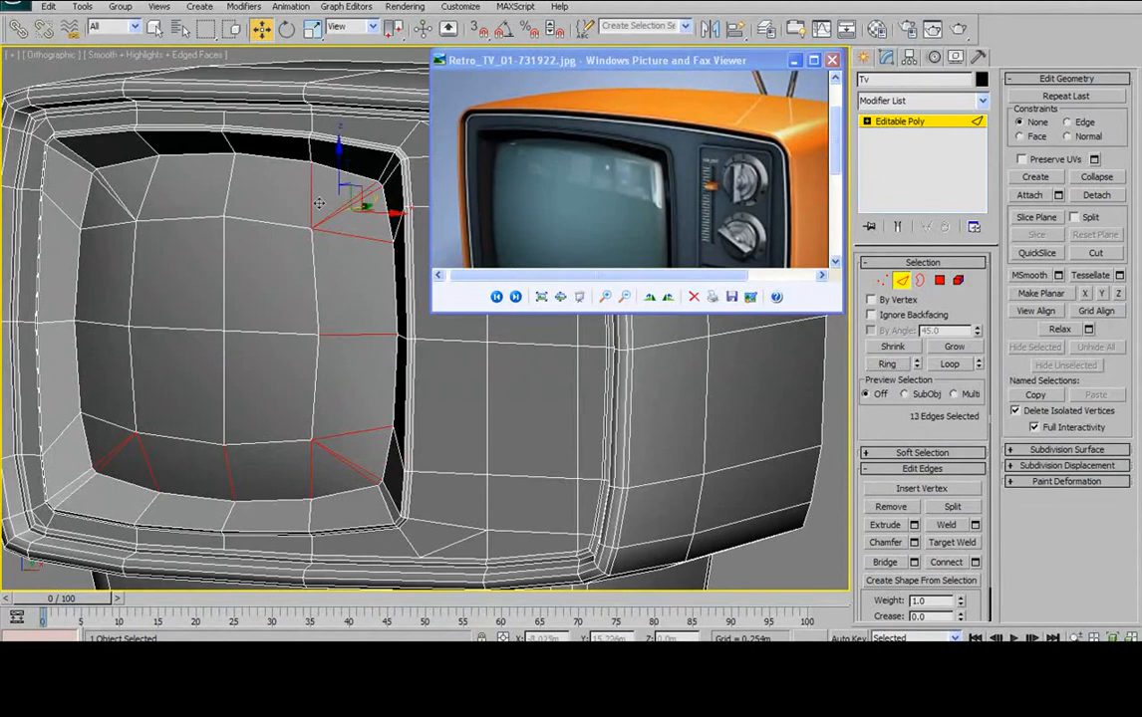
pyautogui.keyDown('ctrl'); pyautogui.click(143, 187); pyautogui.keyUp('ctrl')
pyautogui.keyDown('ctrl'); pyautogui.click(108, 190); pyautogui.keyUp('ctrl')
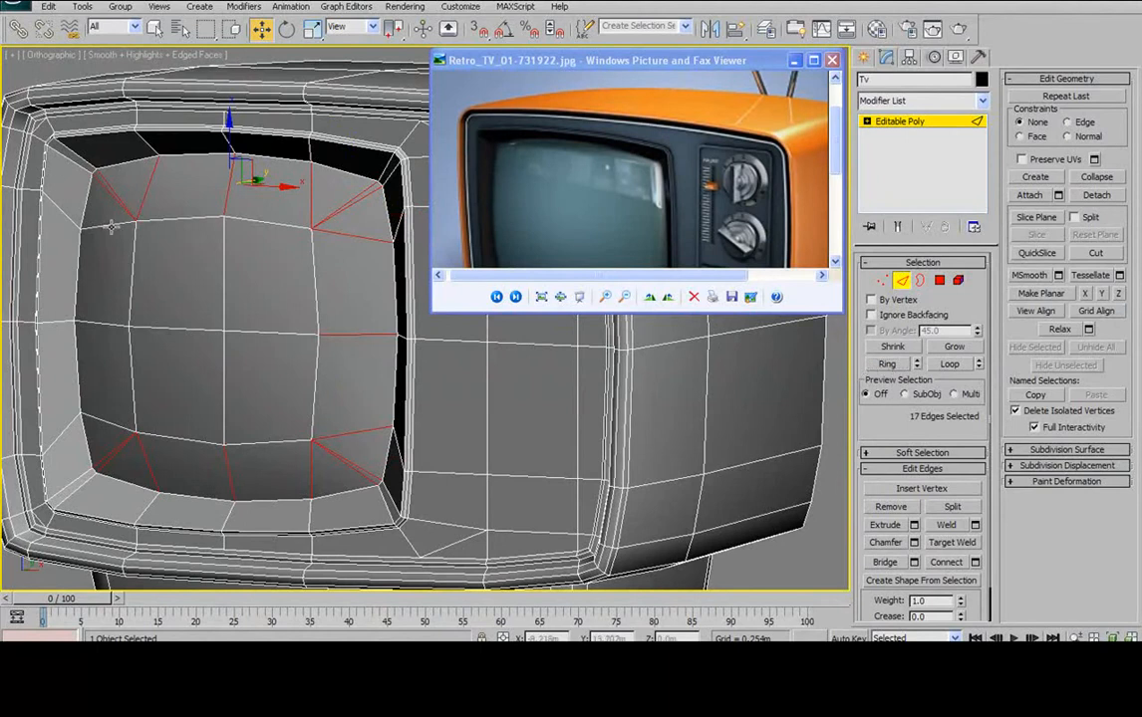
pyautogui.click(891, 366)
pyautogui.keyDown('alt'); pyautogui.moveTo(222, 297); pyautogui.dragTo(283, 320, button='middle'); pyautogui.keyUp('alt')
pyautogui.keyDown('alt'); pyautogui.moveTo(232, 304); pyautogui.dragTo(280, 306, button='middle'); pyautogui.keyUp('alt')
pyautogui.click(886, 365)
# - Connect the ringed edges with 1 segment and a slide of -77, placing a loop close to the screen outline
pyautogui.click(975, 562)
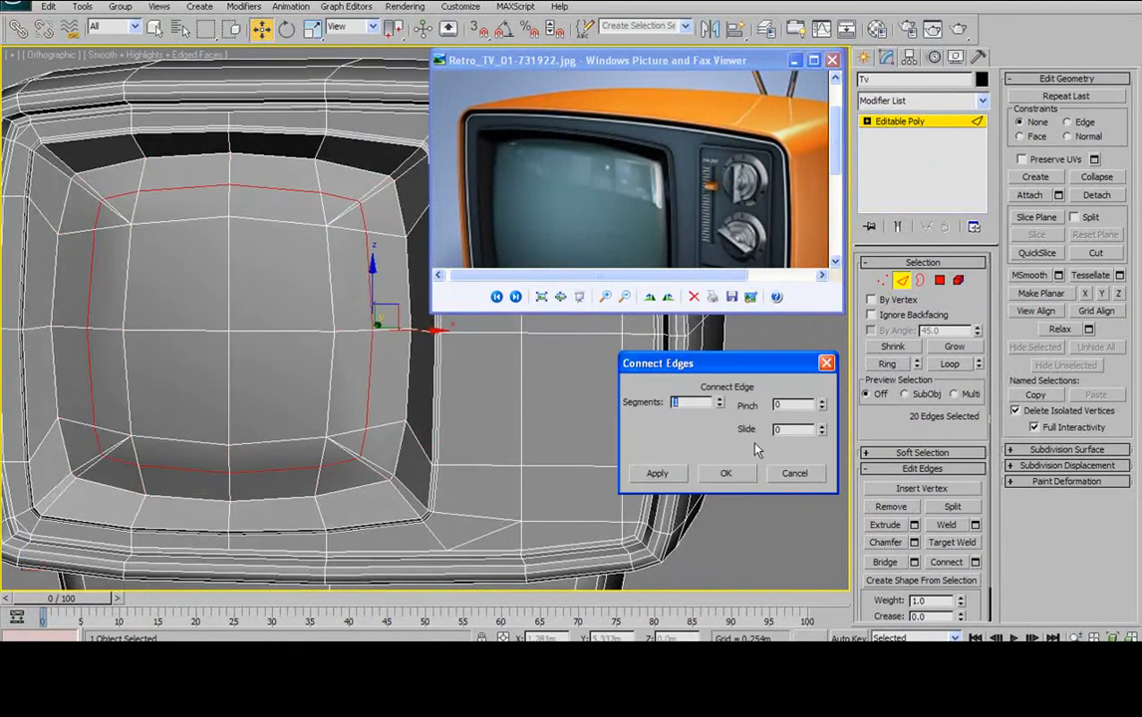
pyautogui.moveTo(822, 432); pyautogui.dragTo(767, 546)
pyautogui.keyDown('alt'); pyautogui.moveTo(757, 561); pyautogui.dragTo(937, 367, button='middle'); pyautogui.keyUp('alt')
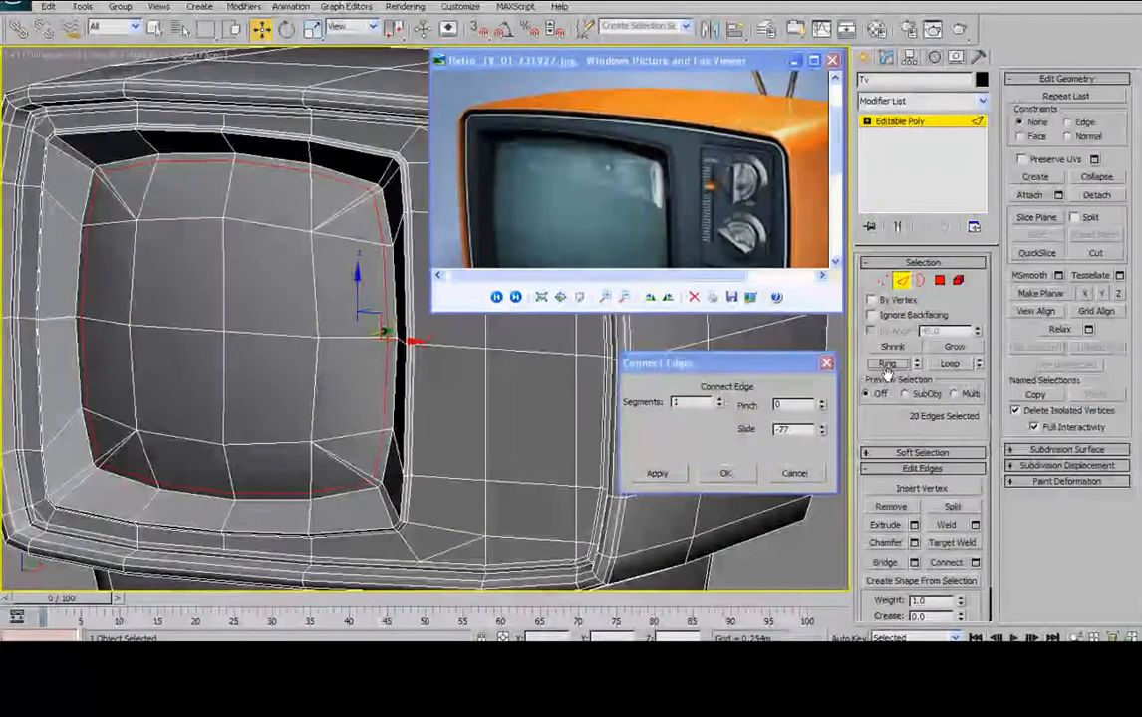
pyautogui.press('Return')
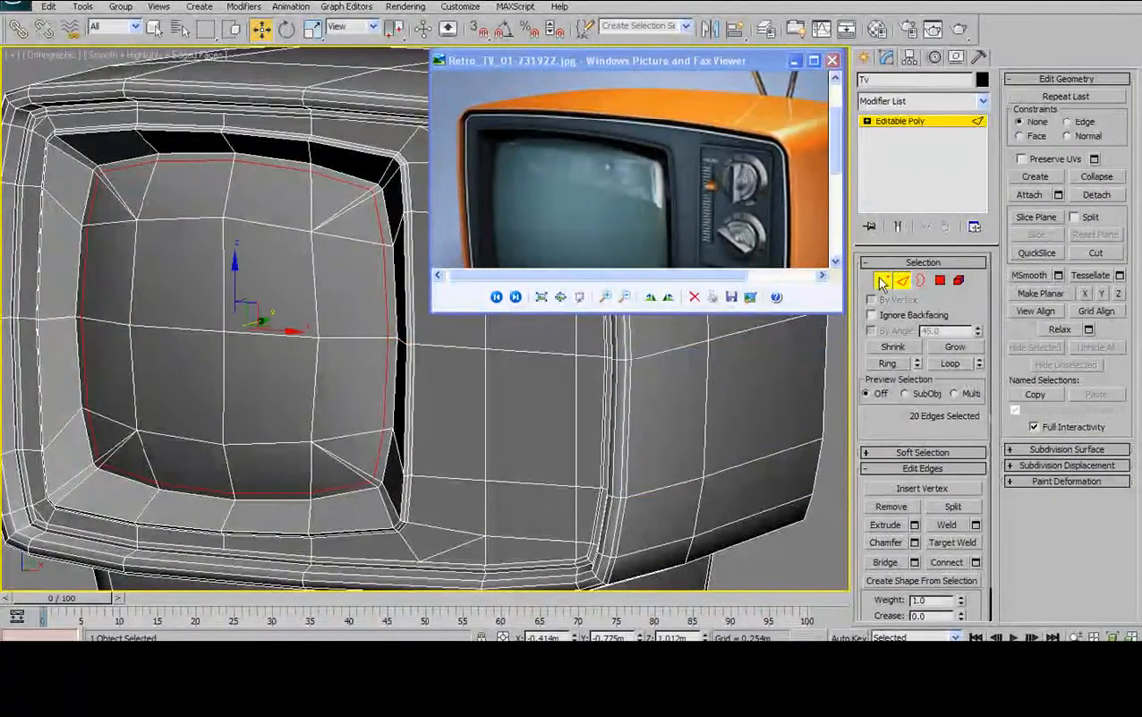
# - Weld the doubled corner vertices of the new loop with a weld threshold of 0.029 m
pyautogui.click(882, 281)
pyautogui.keyDown('alt'); pyautogui.moveTo(314, 202); pyautogui.dragTo(364, 167, button='middle'); pyautogui.keyUp('alt')
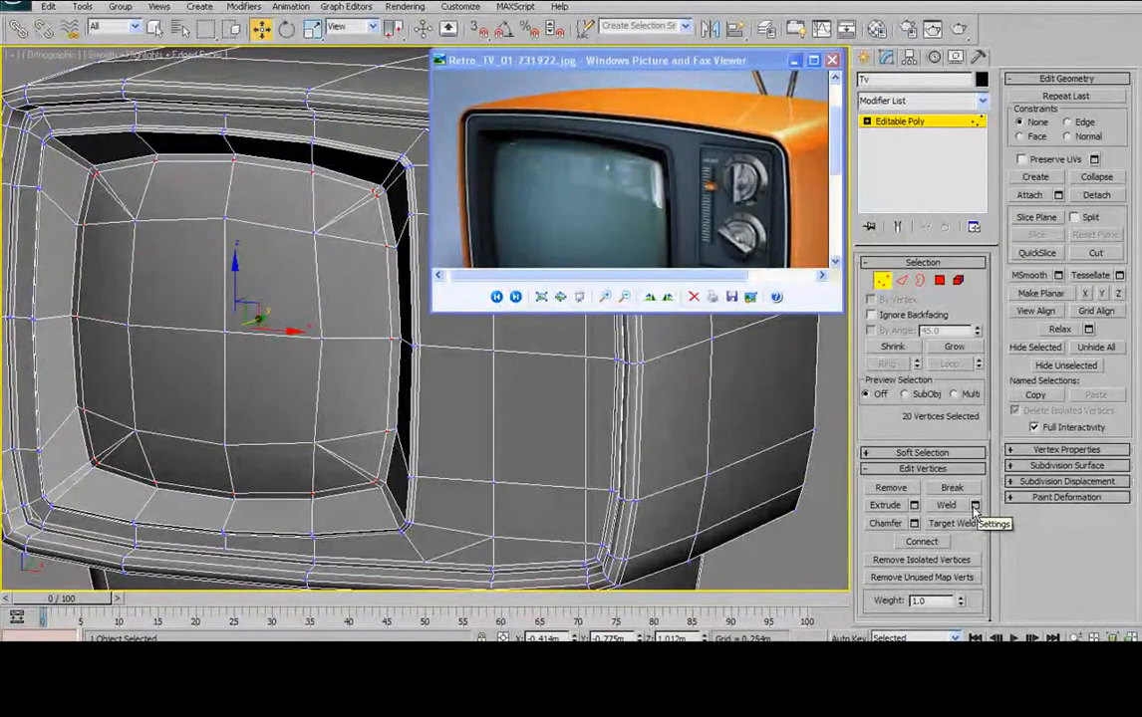
pyautogui.click(974, 507)
pyautogui.moveTo(749, 366); pyautogui.dragTo(635, 365)
pyautogui.moveTo(645, 280)
pyautogui.mouseDown()
pyautogui.moveTo(642, 316)
pyautogui.moveTo(645, 293)
pyautogui.mouseUp()
pyautogui.keyDown('alt'); pyautogui.moveTo(417, 179); pyautogui.dragTo(374, 184, button='middle'); pyautogui.keyUp('alt')
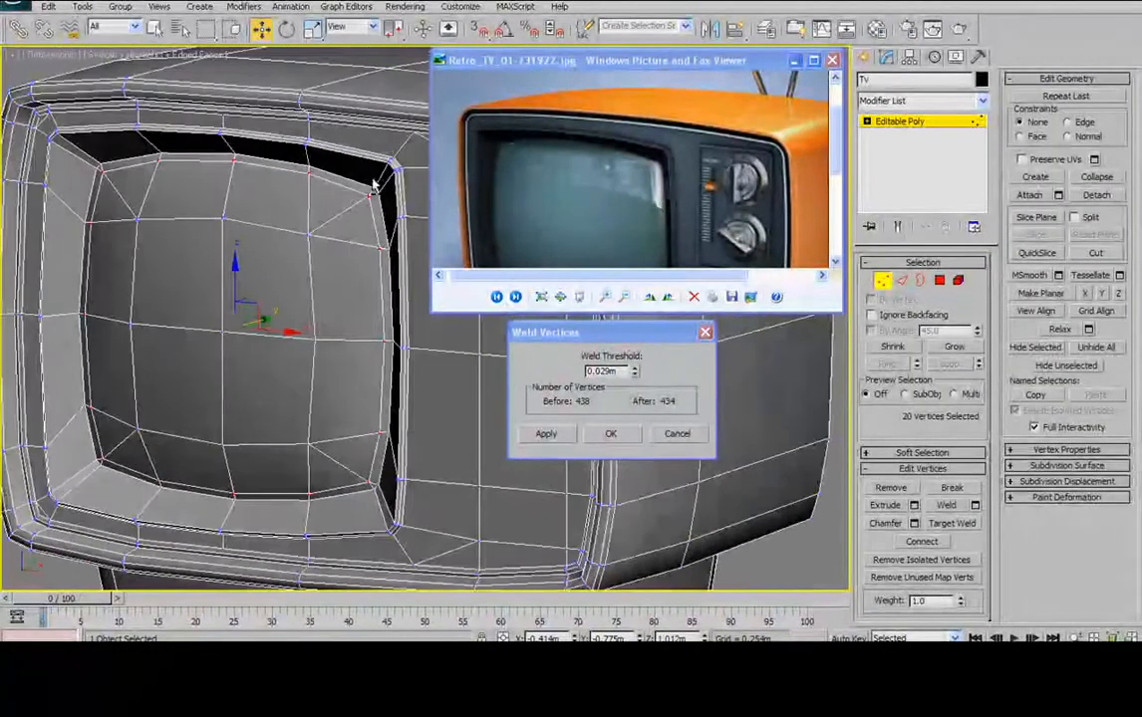
pyautogui.click(611, 435)
# - Move the welded vertex loop forward along Y by about 0.01 m
pyautogui.keyDown('alt'); pyautogui.moveTo(502, 378); pyautogui.dragTo(287, 333, button='middle'); pyautogui.keyUp('alt')
pyautogui.press('F4')
pyautogui.moveTo(283, 320); pyautogui.dragTo(278, 322)
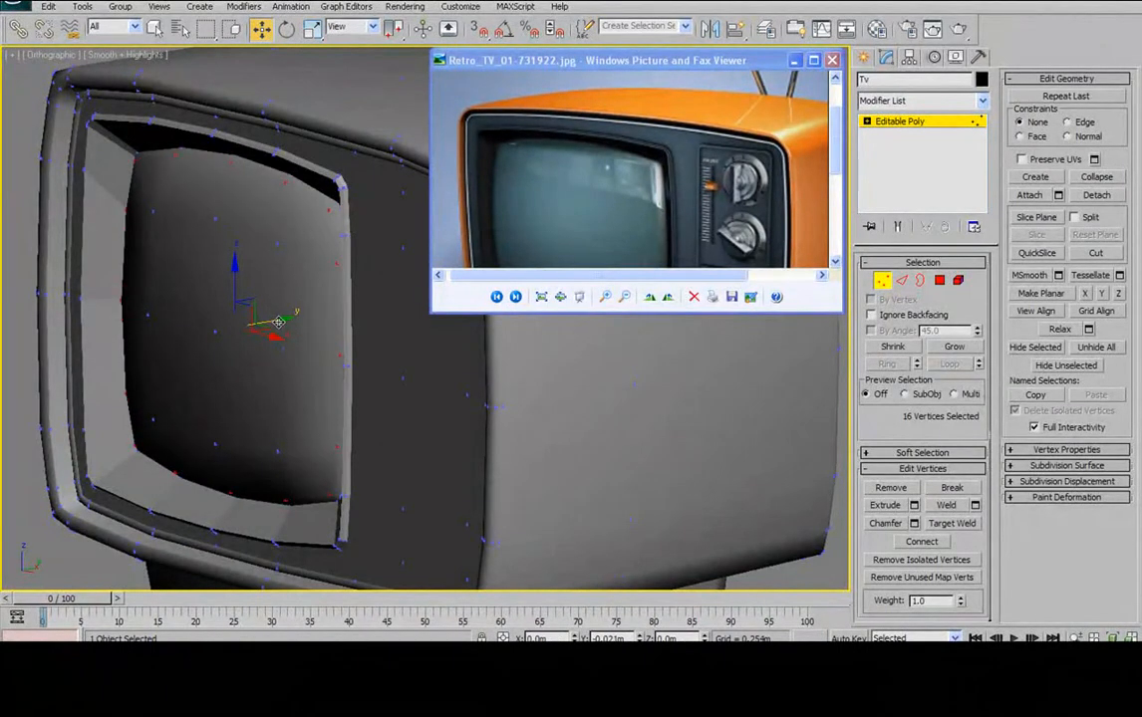
# - Examine the bulged screen's shading on the whole TV and up close in a perspective view
pyautogui.keyDown('alt'); pyautogui.moveTo(280, 319); pyautogui.dragTo(220, 284, button='middle'); pyautogui.keyUp('alt')
pyautogui.scroll(-4, 220, 284)
pyautogui.keyDown('alt'); pyautogui.moveTo(271, 242); pyautogui.dragTo(288, 240, button='middle'); pyautogui.keyUp('alt')
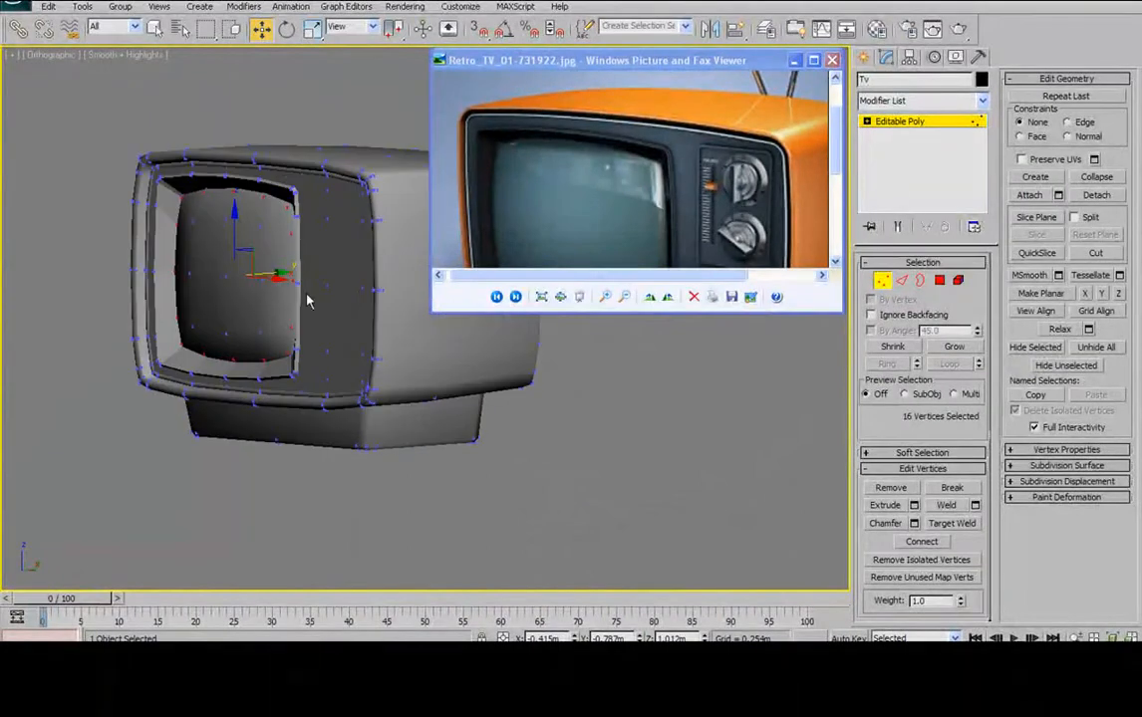
pyautogui.keyDown('alt'); pyautogui.moveTo(227, 277); pyautogui.dragTo(360, 252, button='middle'); pyautogui.keyUp('alt')
pyautogui.scroll(2, 281, 230)
pyautogui.scroll(3, 324, 283)
pyautogui.click(15, 6)
pyautogui.click(60, 170)
pyautogui.click(395, 342)
pyautogui.scroll(4, 321, 194)
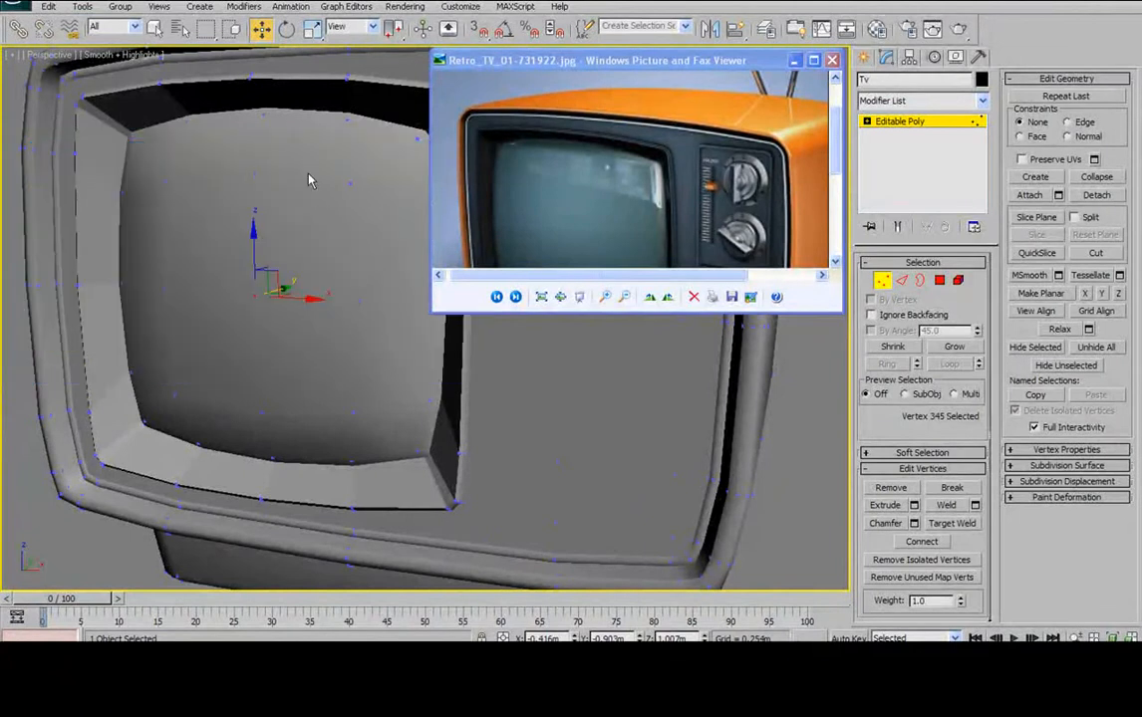
# - Select the ring of recess wall polygons around the screen face and assign them smoothing group 8
pyautogui.press('F4')
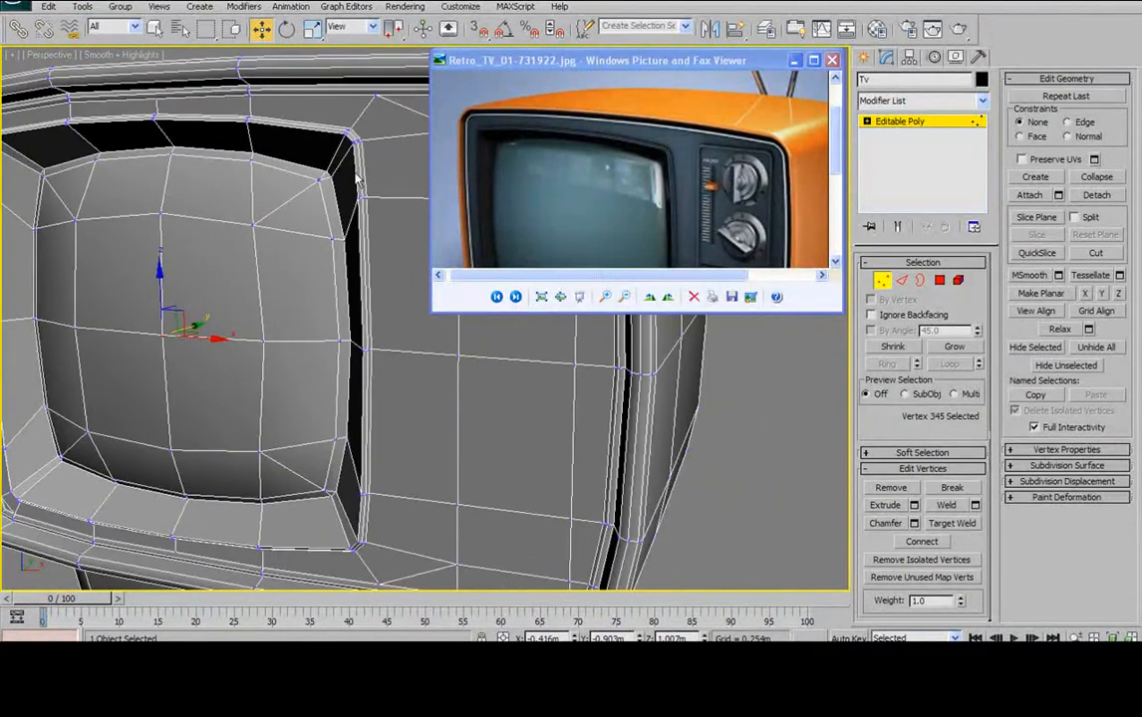
pyautogui.moveTo(351, 177); pyautogui.dragTo(399, 173, button='middle')
pyautogui.click(900, 280)
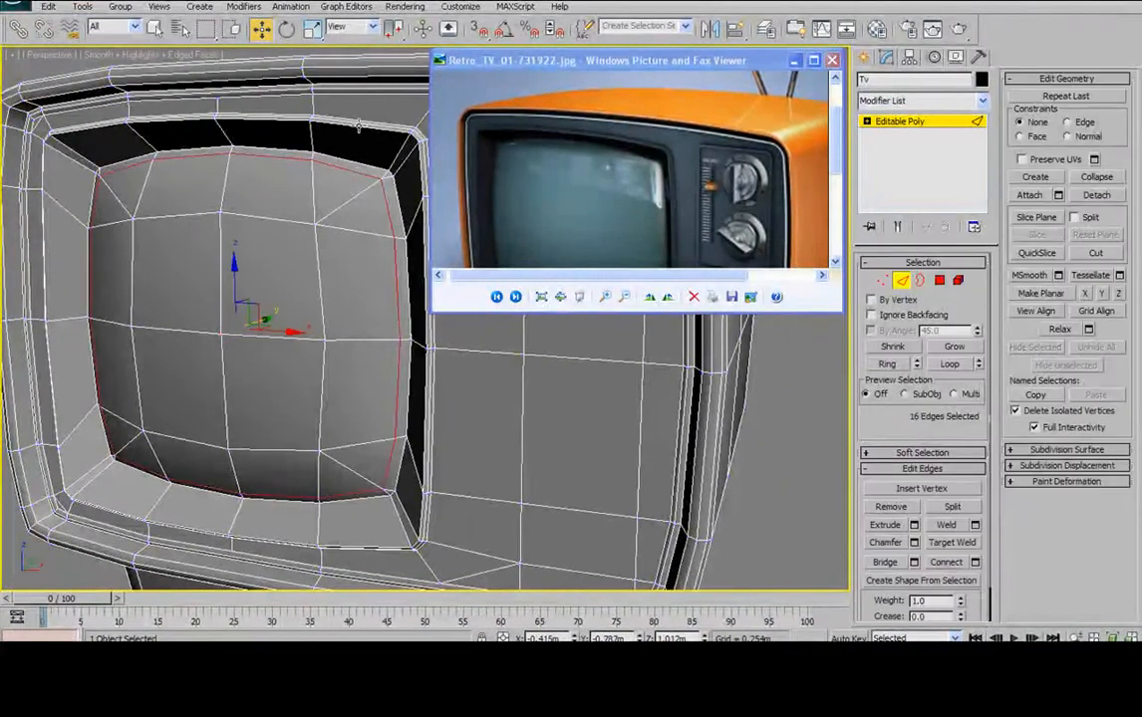
pyautogui.moveTo(364, 127); pyautogui.dragTo(239, 127, button='middle')
pyautogui.click(272, 150)
pyautogui.click(887, 364)
pyautogui.keyDown('alt'); pyautogui.moveTo(239, 260); pyautogui.dragTo(359, 199, button='middle'); pyautogui.keyUp('alt')
pyautogui.keyDown('ctrl'); pyautogui.click(940, 281); pyautogui.keyUp('ctrl')
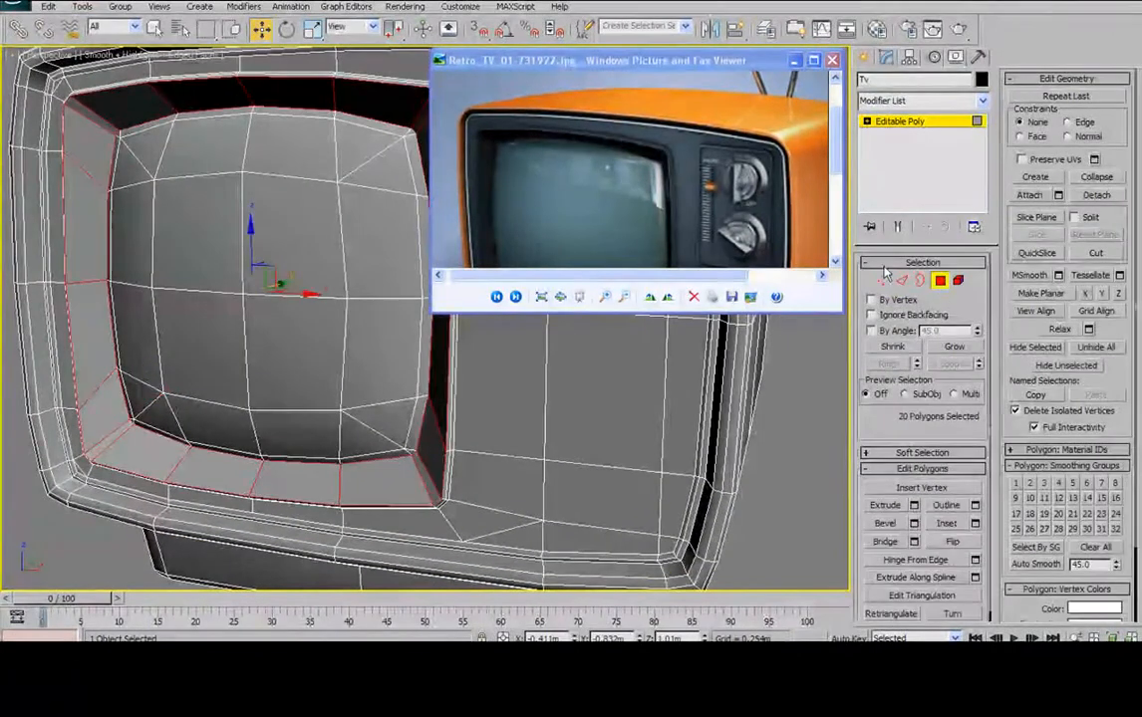
pyautogui.press('F2')
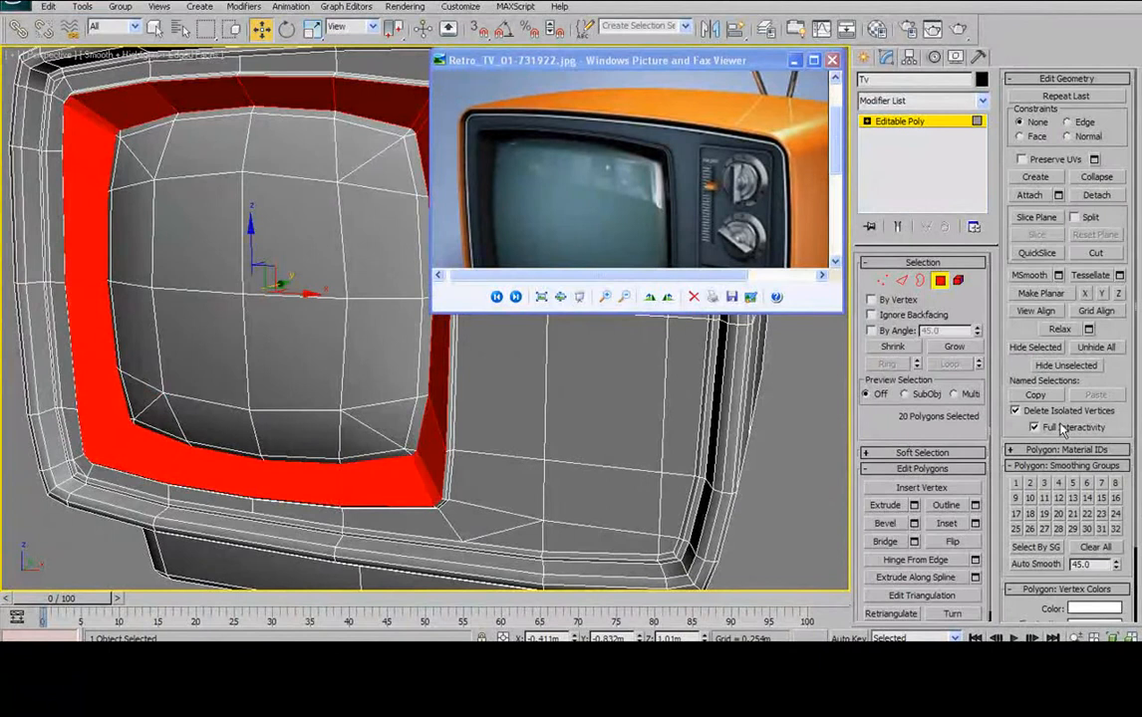
pyautogui.click(1116, 482)
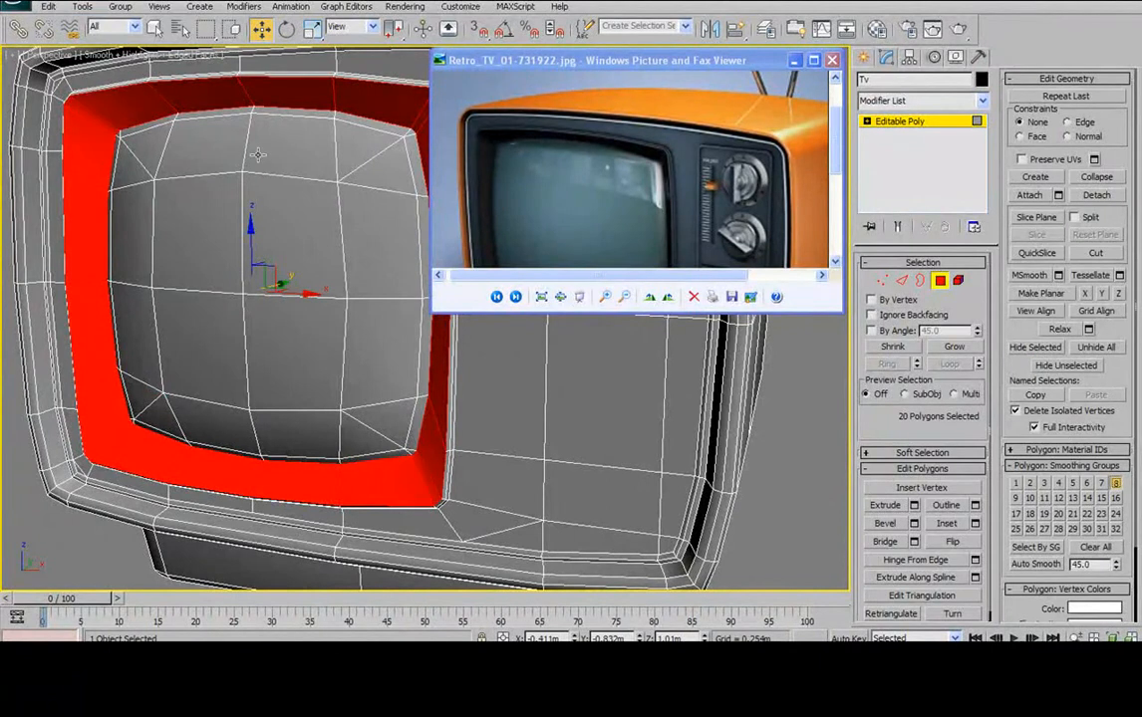
# - Select the polygons on both sides of the recess rim's middle edge loop and assign them smoothing group 9
pyautogui.scroll(6, 343, 234)
pyautogui.moveTo(342, 234); pyautogui.dragTo(308, 264, button='middle')
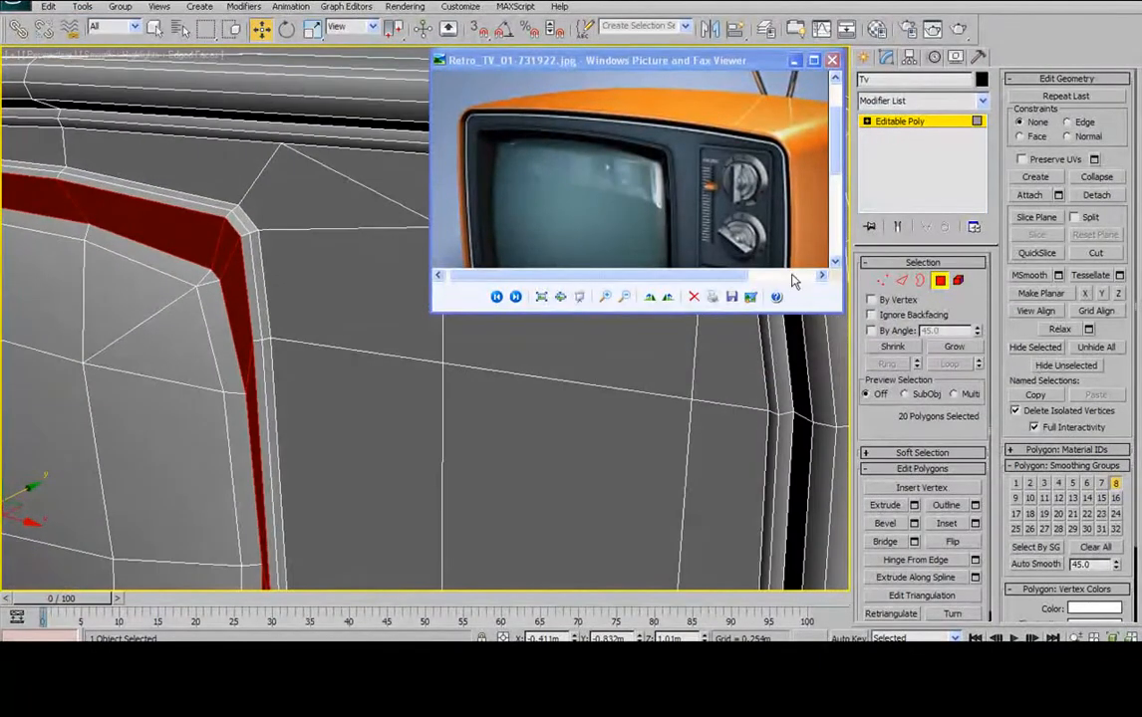
pyautogui.click(901, 281)
pyautogui.click(244, 231)
pyautogui.click(889, 364)
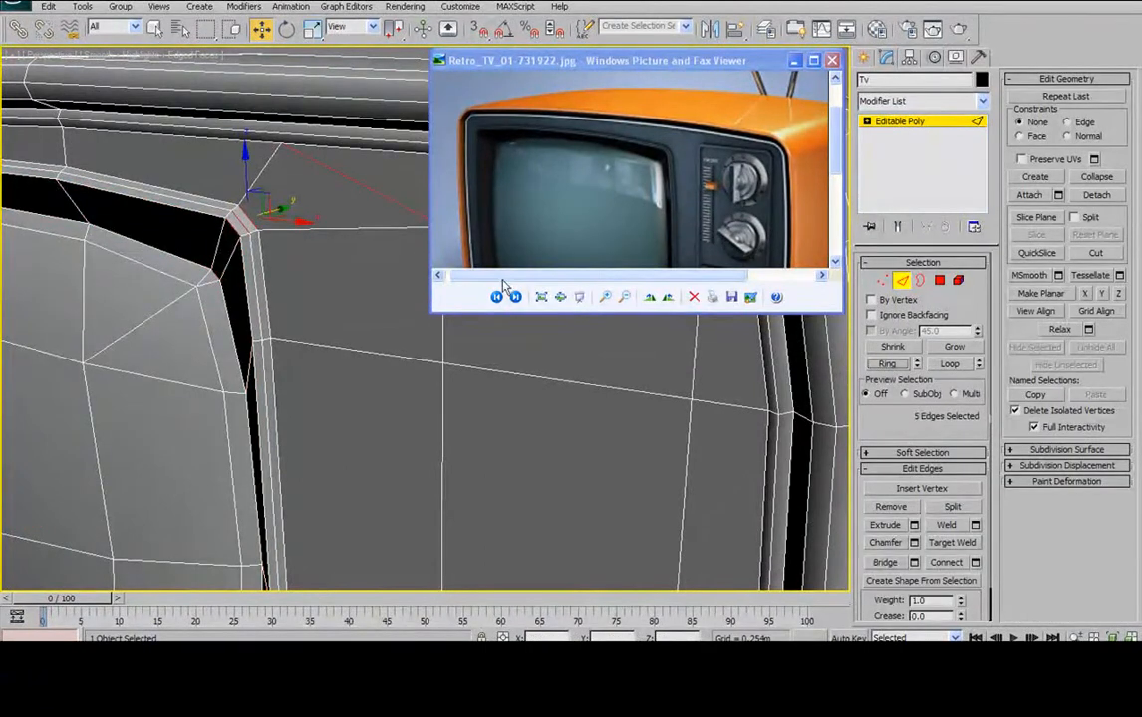
pyautogui.hotkey('ctrl', 'z')
pyautogui.click(952, 364)
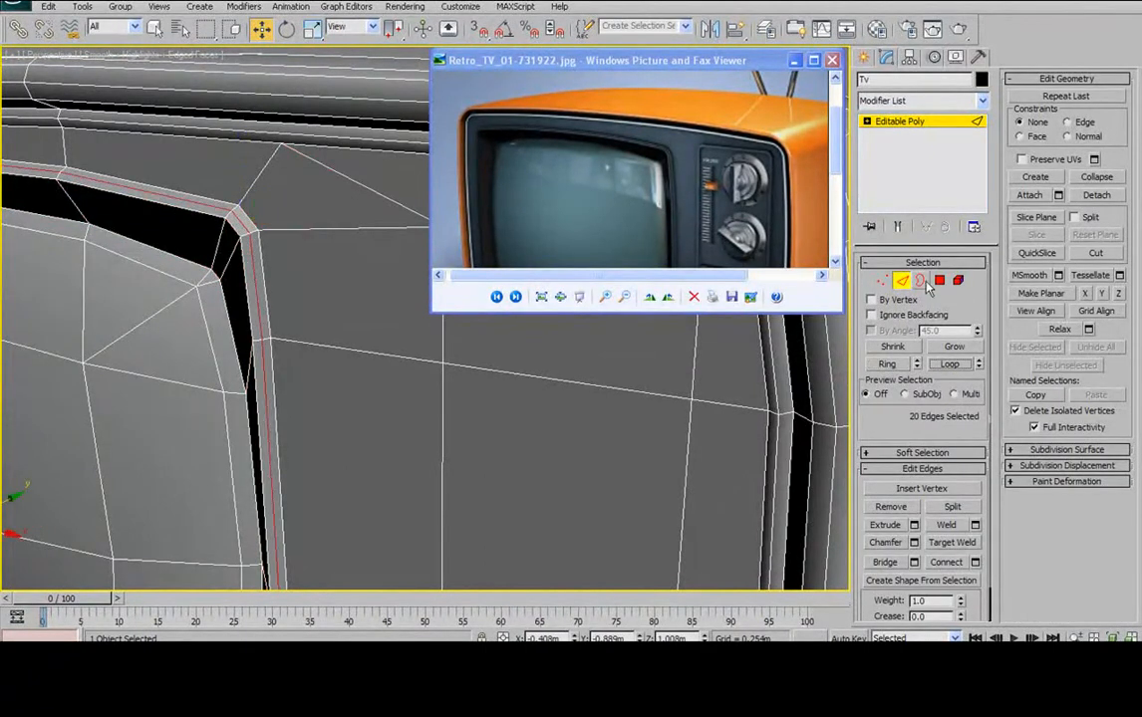
pyautogui.keyDown('ctrl'); pyautogui.click(940, 285); pyautogui.keyUp('ctrl')
# - Clear the polygon selection and examine the smoothing of the screen recess on the whole TV
pyautogui.keyDown('alt'); pyautogui.moveTo(390, 289); pyautogui.dragTo(330, 355, button='middle'); pyautogui.keyUp('alt')
pyautogui.scroll(-4, 260, 262)
pyautogui.scroll(-10, 322, 334)
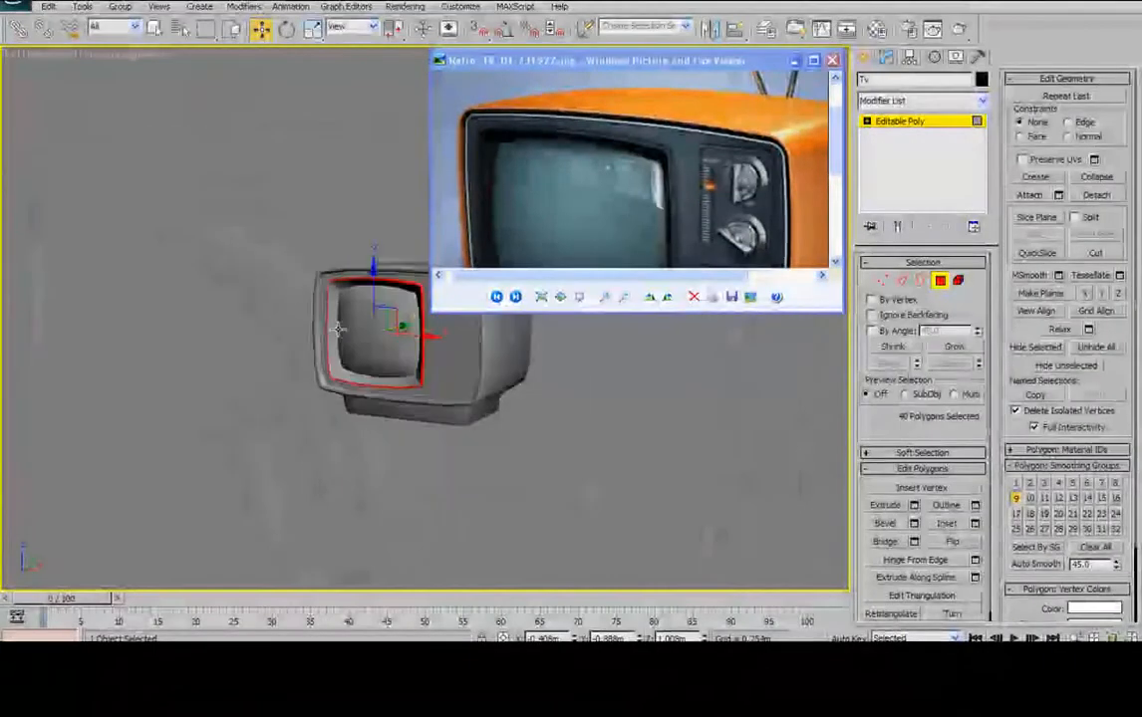
pyautogui.click(314, 246)
pyautogui.scroll(4, 360, 324)
pyautogui.moveTo(303, 334)
pyautogui.keyDown('alt'); pyautogui.mouseDown(button='middle')
pyautogui.moveTo(412, 319)
pyautogui.moveTo(308, 313)
pyautogui.mouseUp(button='middle'); pyautogui.keyUp('alt')
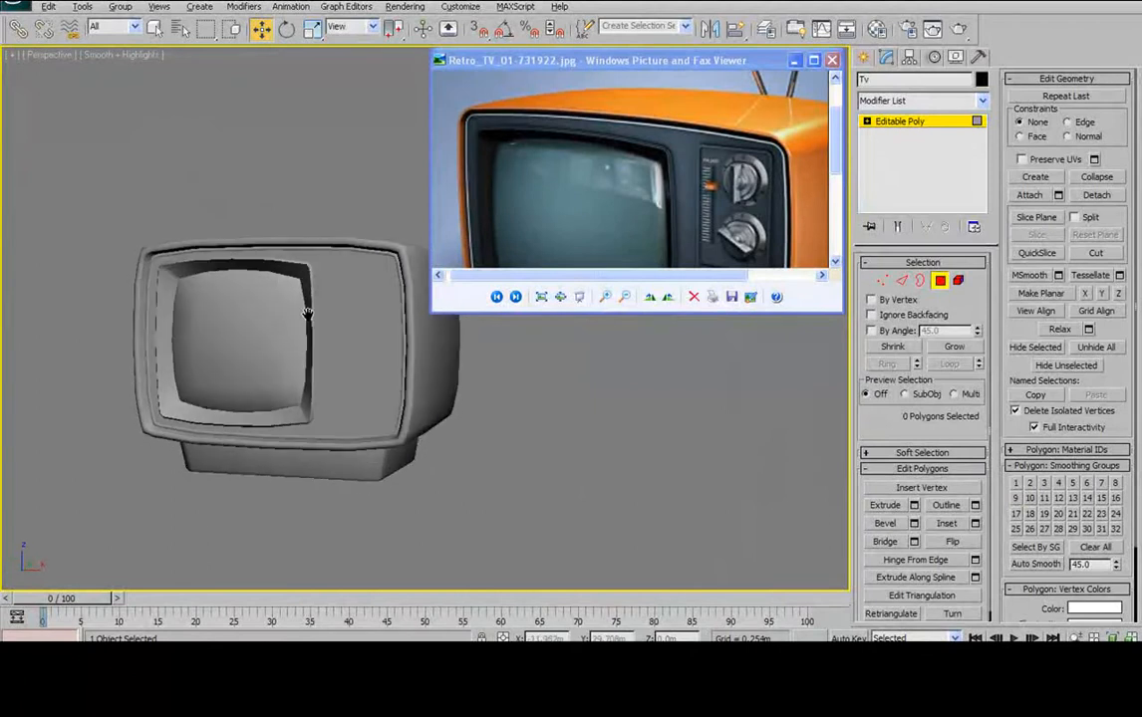
# - Examine the shaded TV from the front and from an angle, comparing its screen recess with the whole set in the reference photo
pyautogui.scroll(3, 297, 282)
pyautogui.keyDown('alt'); pyautogui.moveTo(273, 268); pyautogui.dragTo(321, 267, button='middle'); pyautogui.keyUp('alt')
pyautogui.scroll(4, 364, 287)
pyautogui.scroll(-4, 339, 249)
pyautogui.keyDown('alt'); pyautogui.moveTo(292, 221); pyautogui.dragTo(324, 260, button='middle'); pyautogui.keyUp('alt')
pyautogui.click(649, 176)
pyautogui.scroll(-1, 649, 177)
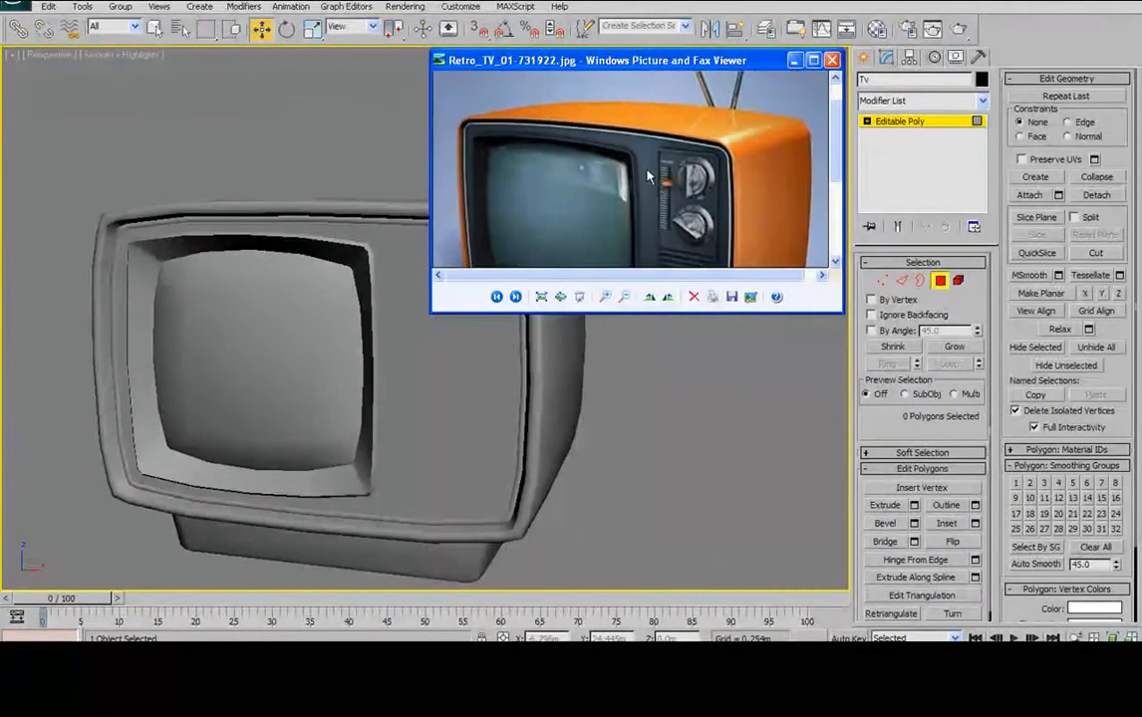
pyautogui.scroll(-2, 674, 125)
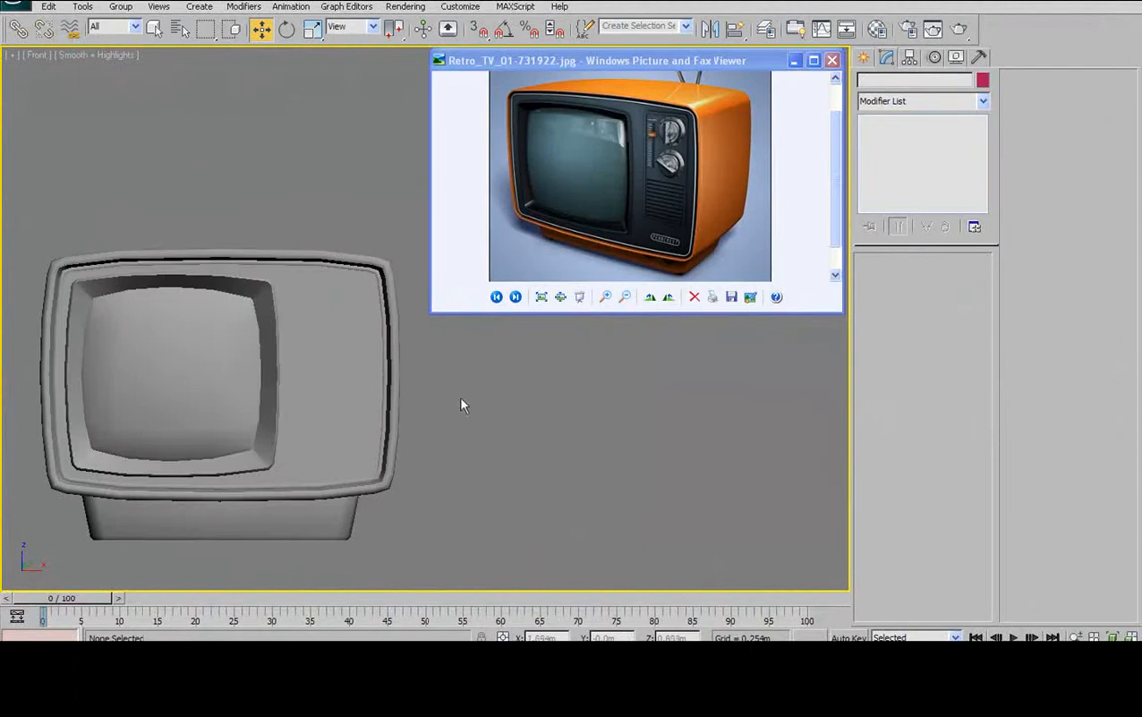
pyautogui.keyDown('alt'); pyautogui.moveTo(445, 339); pyautogui.dragTo(372, 320, button='middle'); pyautogui.keyUp('alt')
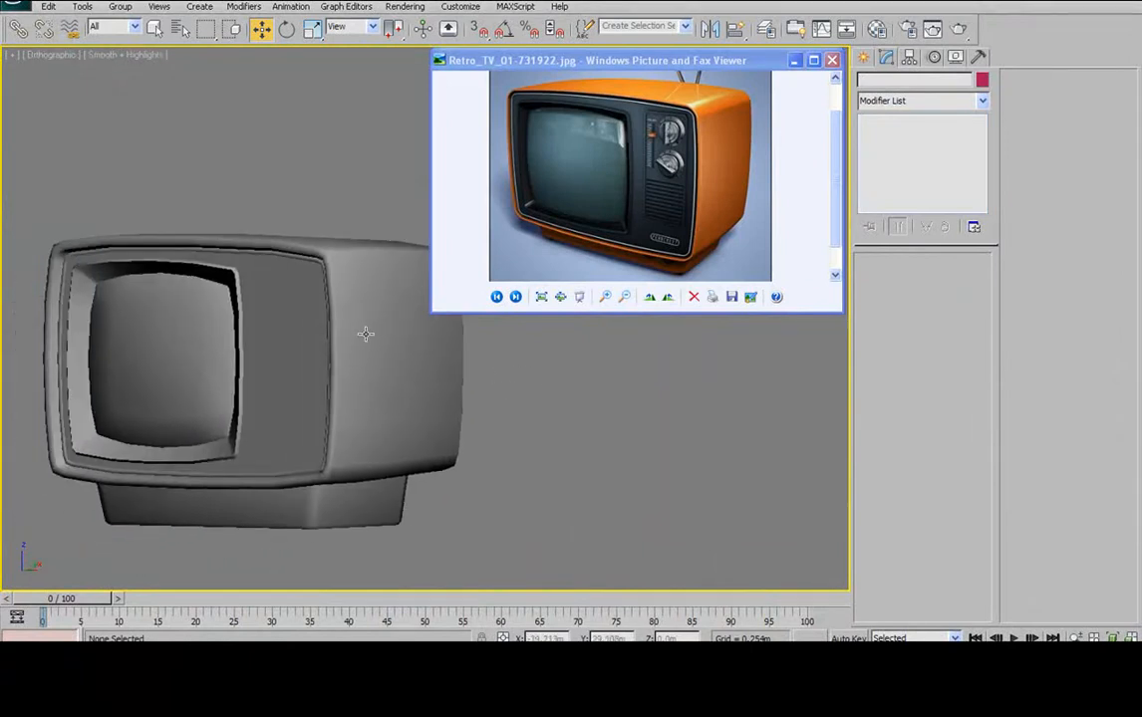
pyautogui.press('p')
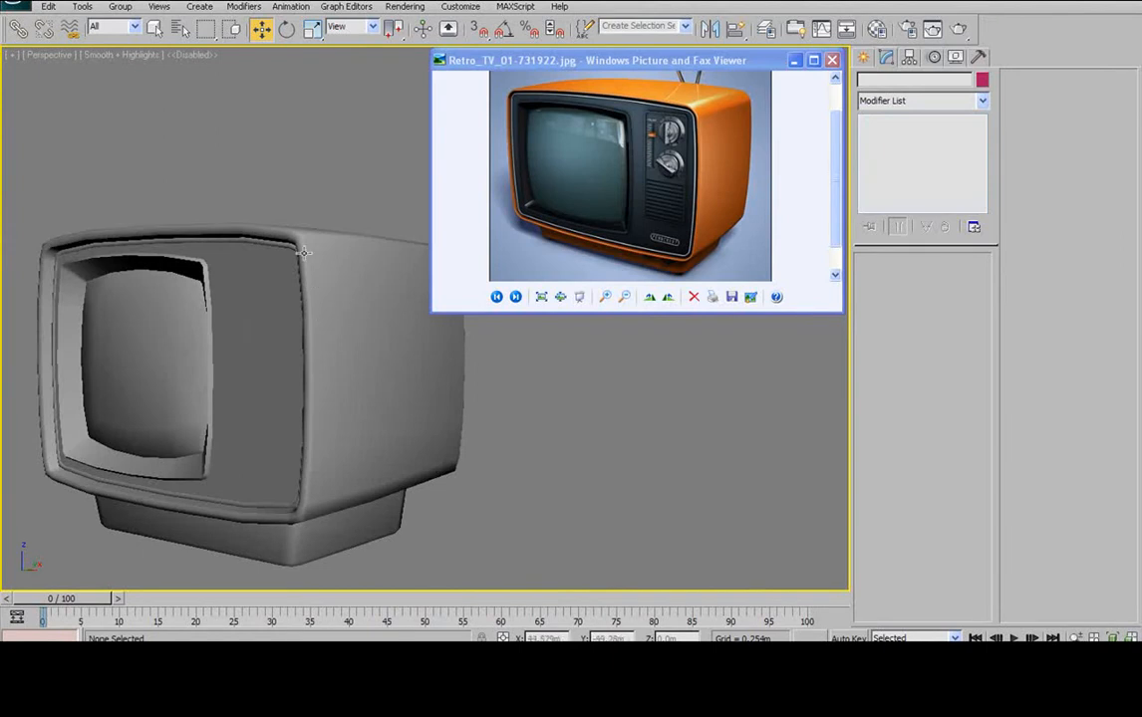
pyautogui.moveTo(309, 302)
pyautogui.keyDown('alt'); pyautogui.mouseDown(button='middle')
pyautogui.moveTo(319, 298)
pyautogui.moveTo(257, 321)
pyautogui.moveTo(334, 275)
pyautogui.moveTo(395, 293)
pyautogui.moveTo(365, 308)
pyautogui.moveTo(351, 280)
pyautogui.mouseUp(button='middle'); pyautogui.keyUp('alt')
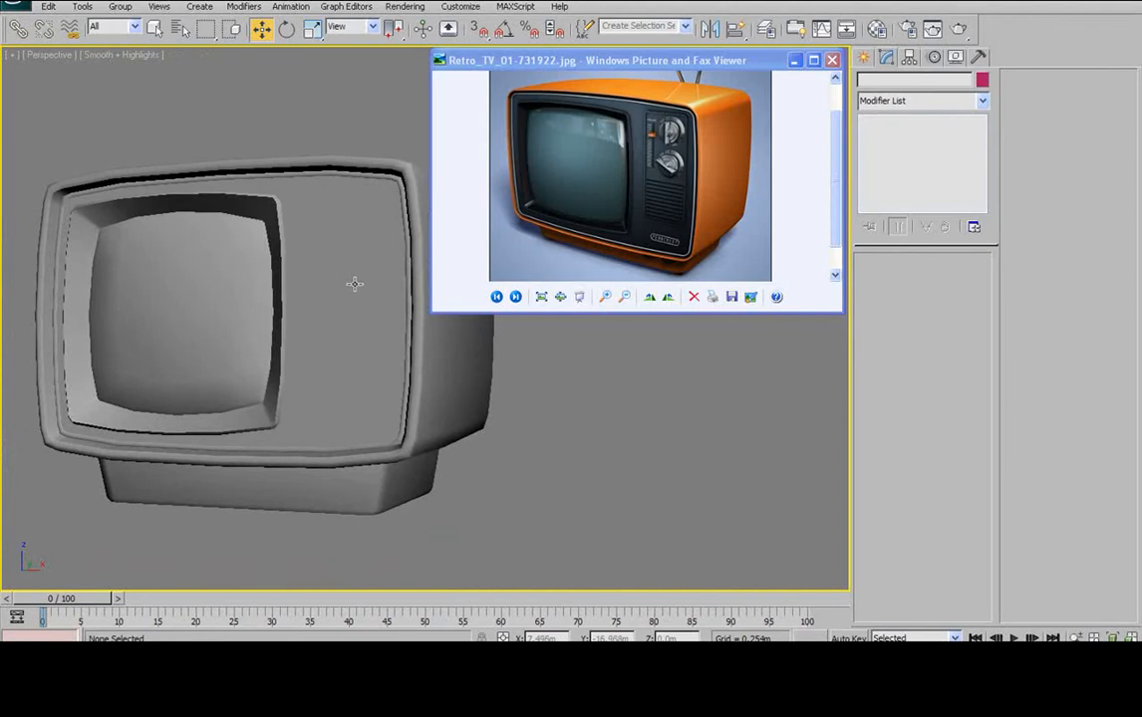
# - Select the TV and display its edged faces in a near-frontal perspective view
pyautogui.click(359, 253)
pyautogui.press('F4')
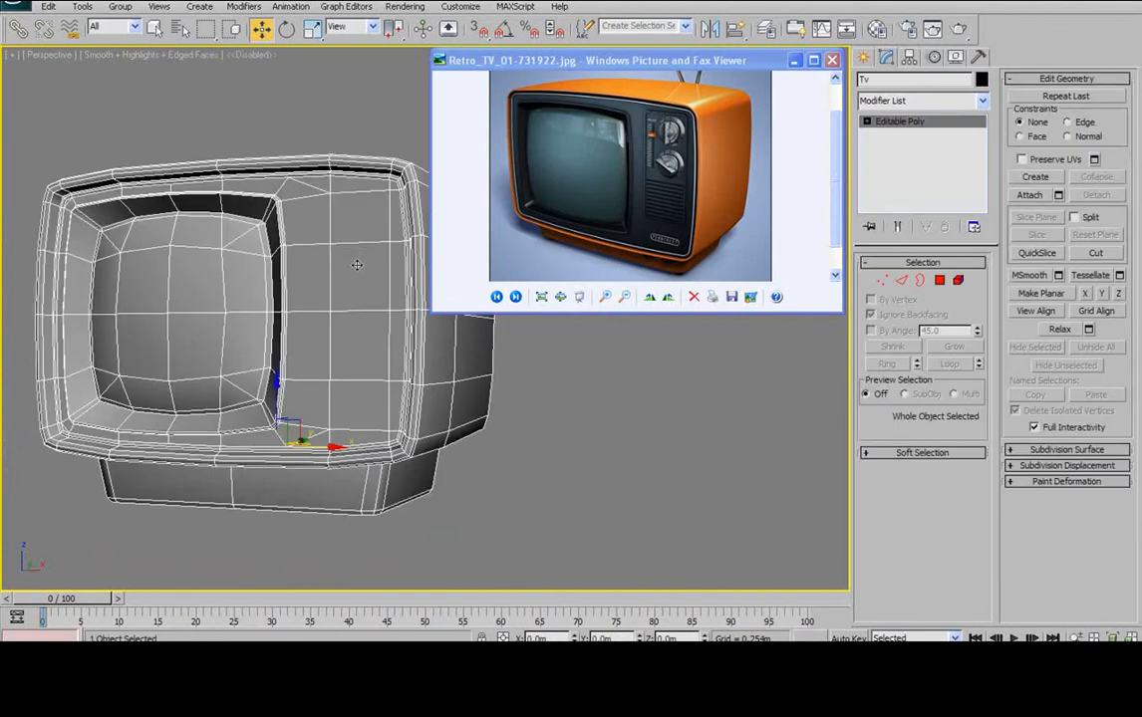
pyautogui.press('F4')
pyautogui.keyDown('alt'); pyautogui.moveTo(319, 256); pyautogui.dragTo(274, 273, button='middle'); pyautogui.keyUp('alt')
pyautogui.press('F4')
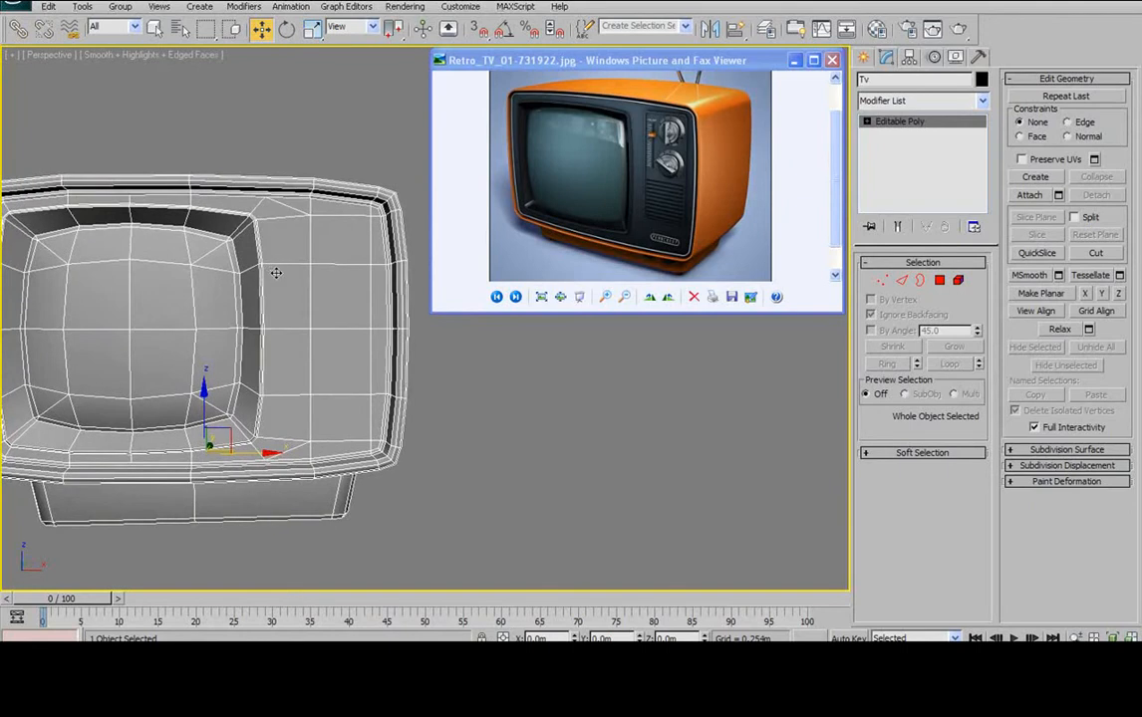
pyautogui.moveTo(371, 225); pyautogui.dragTo(471, 214, button='middle')
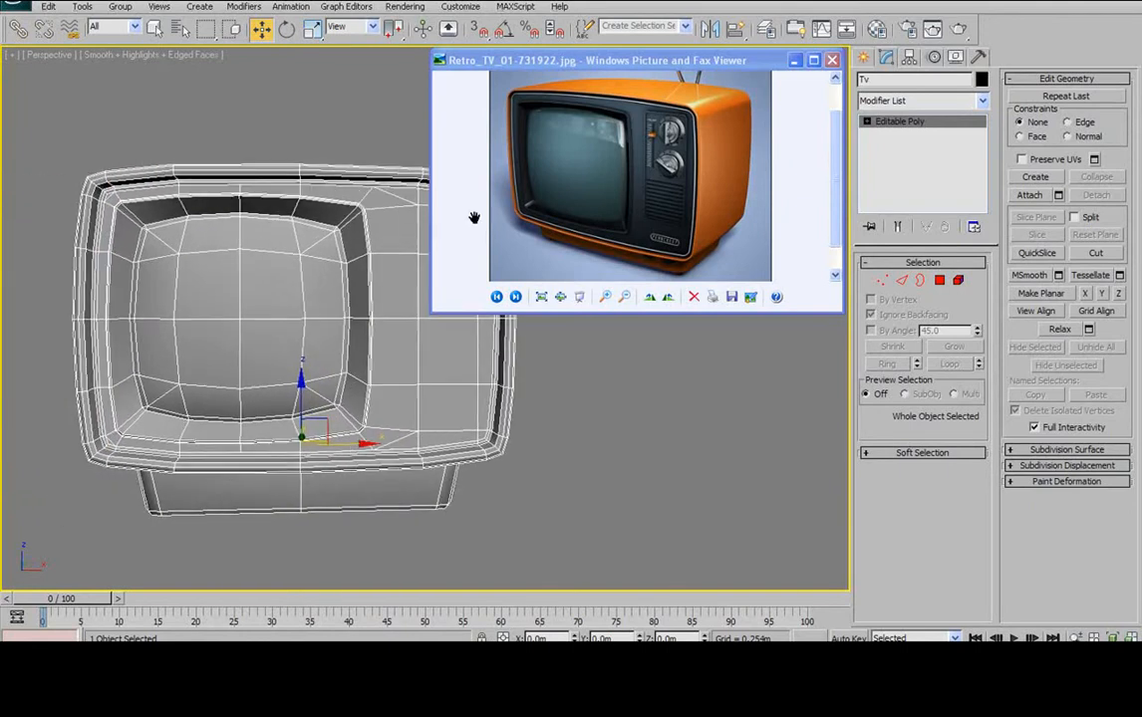
# - Examine the control panel, the casing corner and the screen surround close up in the reference photo
pyautogui.click(690, 161)
pyautogui.scroll(5, 689, 162)
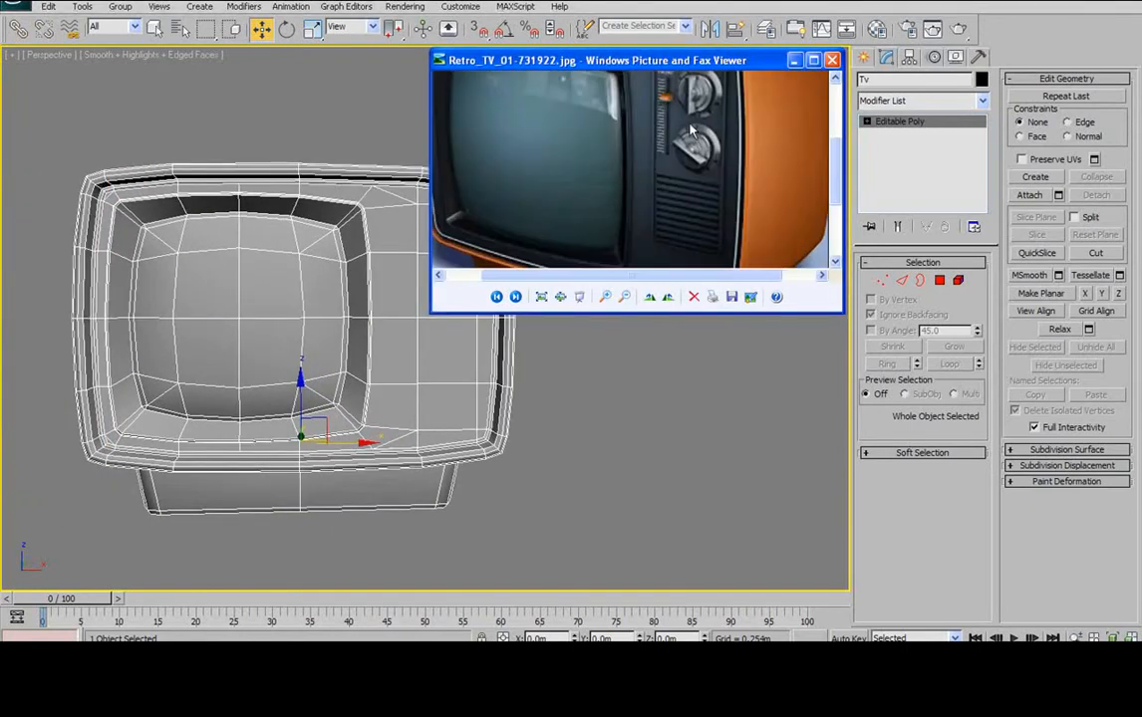
pyautogui.moveTo(701, 142); pyautogui.dragTo(725, 162)
pyautogui.scroll(-1, 728, 159)
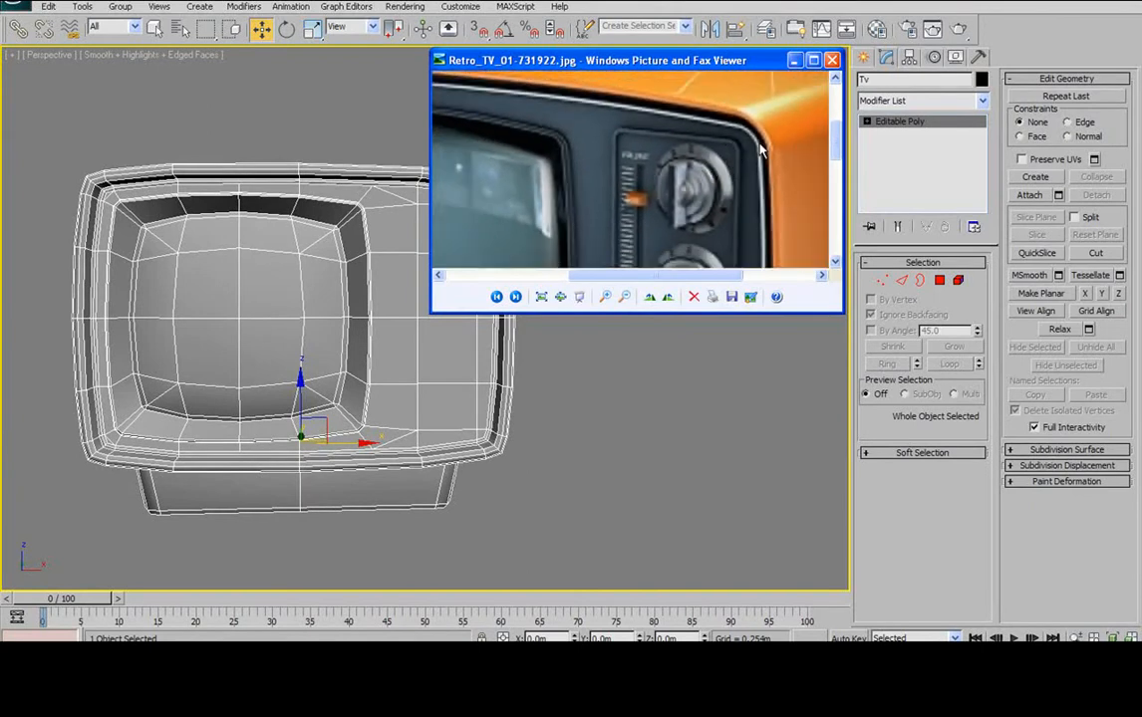
pyautogui.moveTo(575, 135); pyautogui.dragTo(768, 111)
pyautogui.scroll(-2, 768, 111)
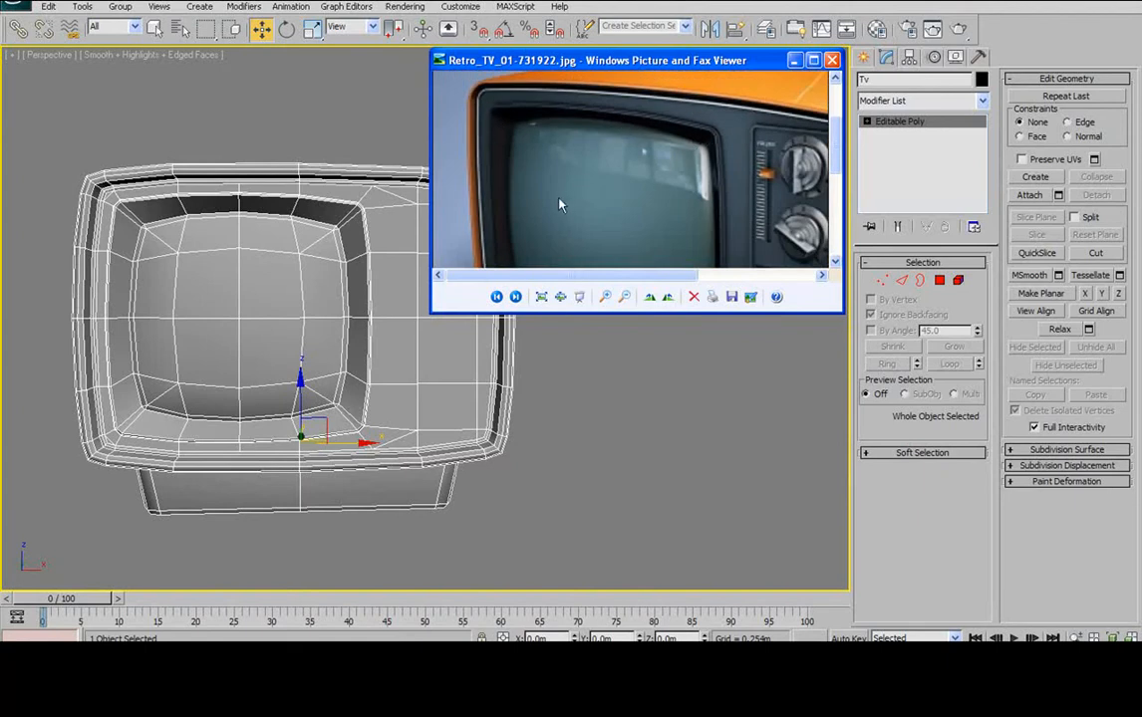
pyautogui.moveTo(777, 160); pyautogui.dragTo(846, 130)
pyautogui.moveTo(619, 152); pyautogui.dragTo(644, 167)
# - Examine the TV mesh's edge flow around the screen recess and across the blank control area beside it
pyautogui.keyDown('alt'); pyautogui.moveTo(253, 211); pyautogui.dragTo(347, 221, button='middle'); pyautogui.keyUp('alt')
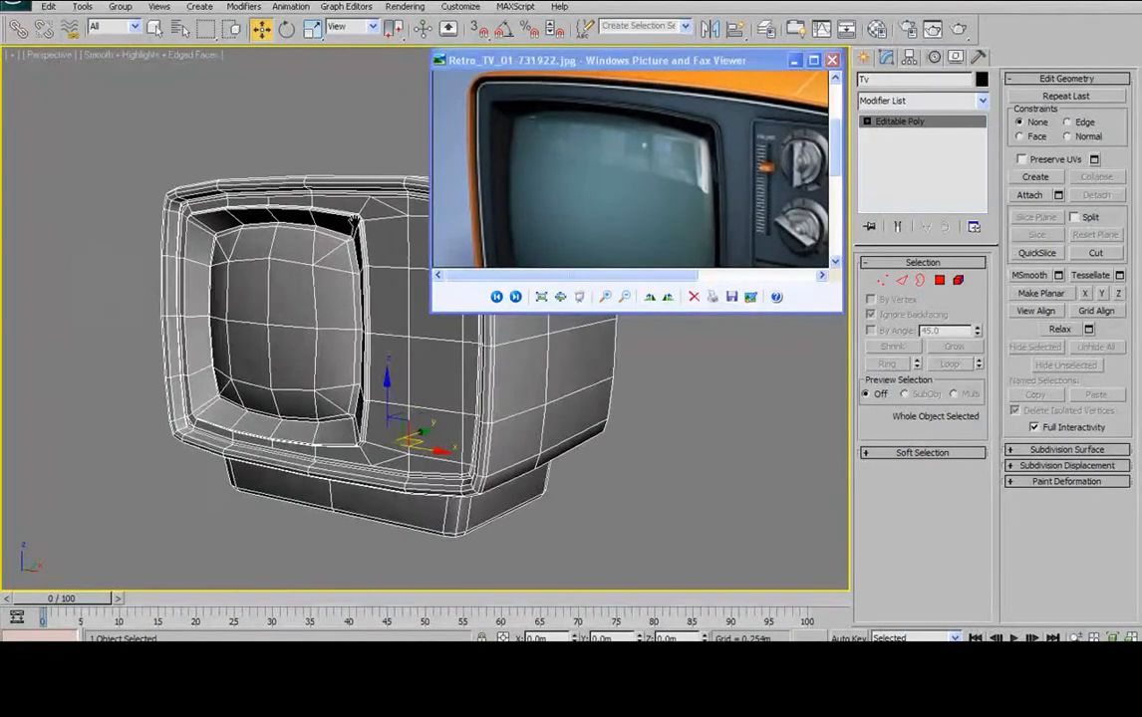
pyautogui.scroll(3, 334, 194)
pyautogui.scroll(-1, 327, 176)
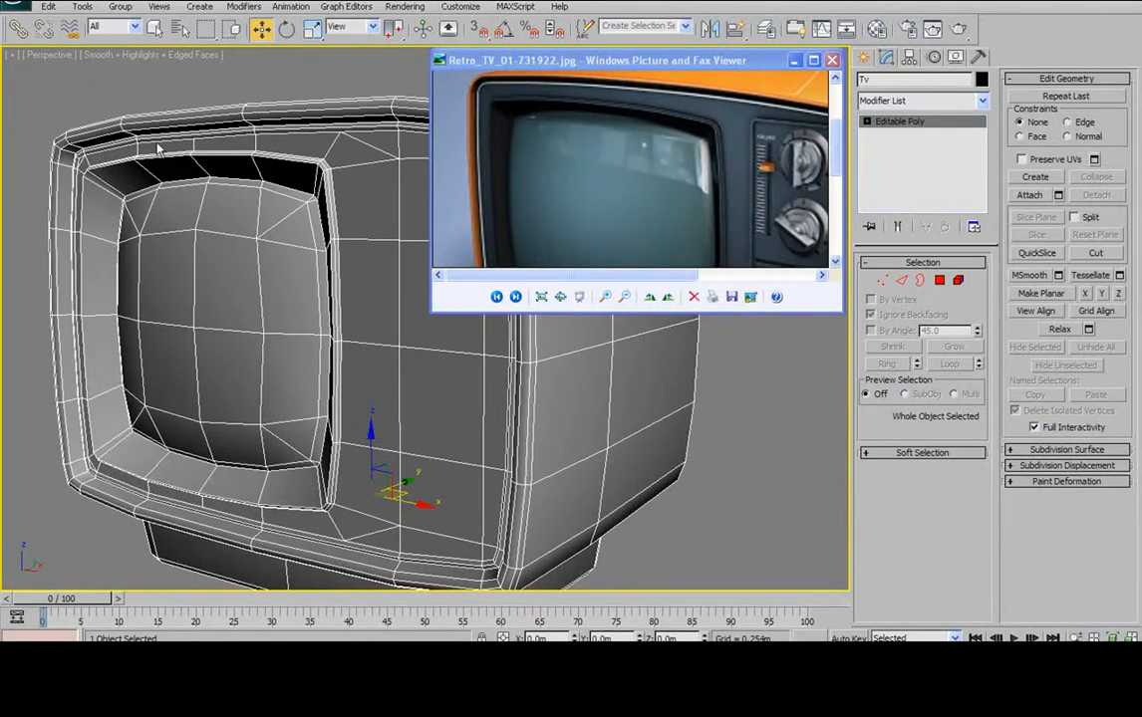
pyautogui.keyDown('alt'); pyautogui.moveTo(162, 275); pyautogui.dragTo(214, 255, button='middle'); pyautogui.keyUp('alt')
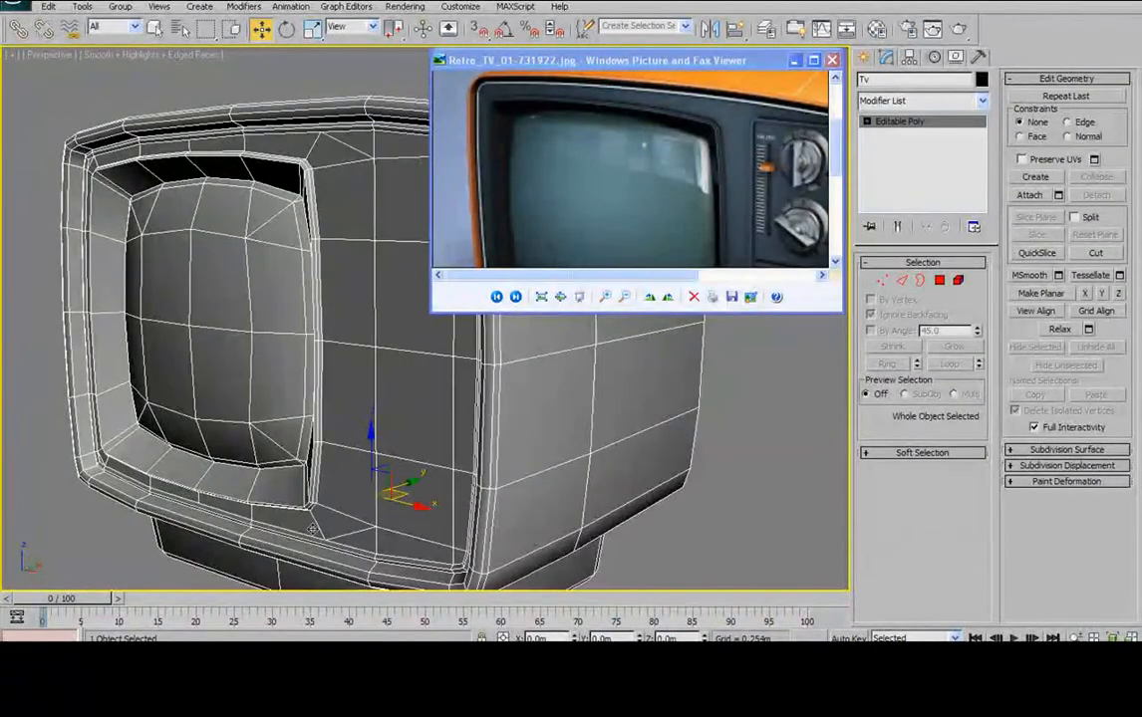
pyautogui.keyDown('alt'); pyautogui.moveTo(284, 248); pyautogui.dragTo(240, 265, button='middle'); pyautogui.keyUp('alt')
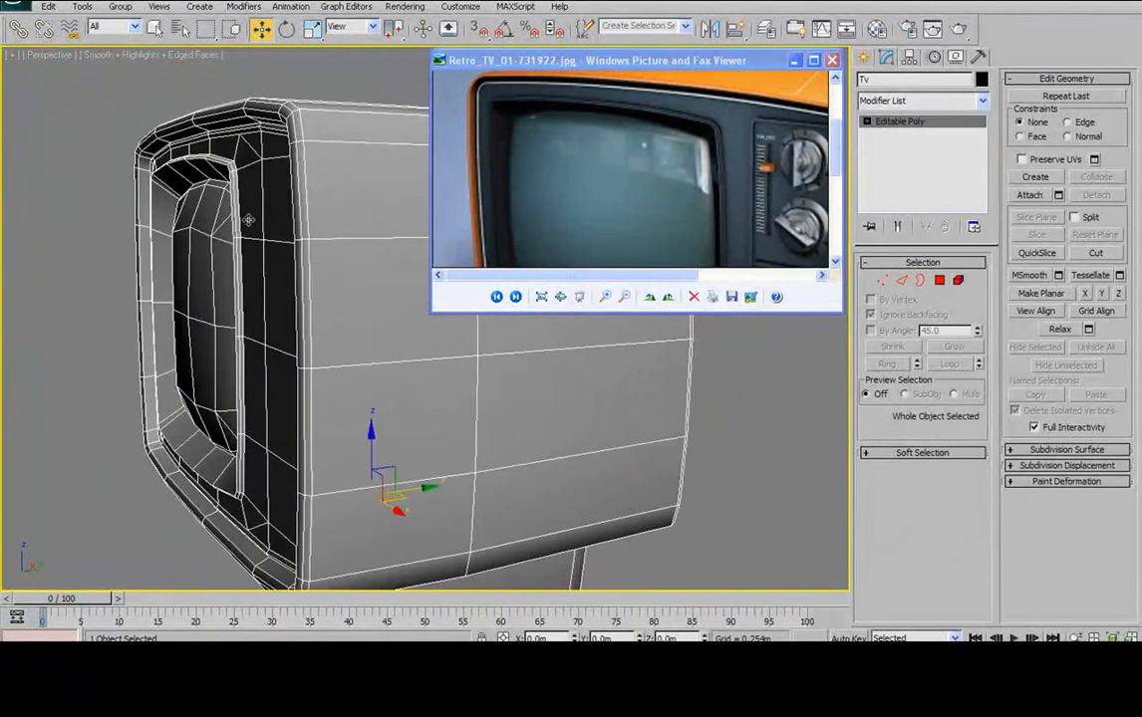
pyautogui.keyDown('alt'); pyautogui.moveTo(363, 201); pyautogui.dragTo(324, 208, button='middle'); pyautogui.keyUp('alt')
pyautogui.moveTo(413, 169); pyautogui.dragTo(284, 139, button='middle')
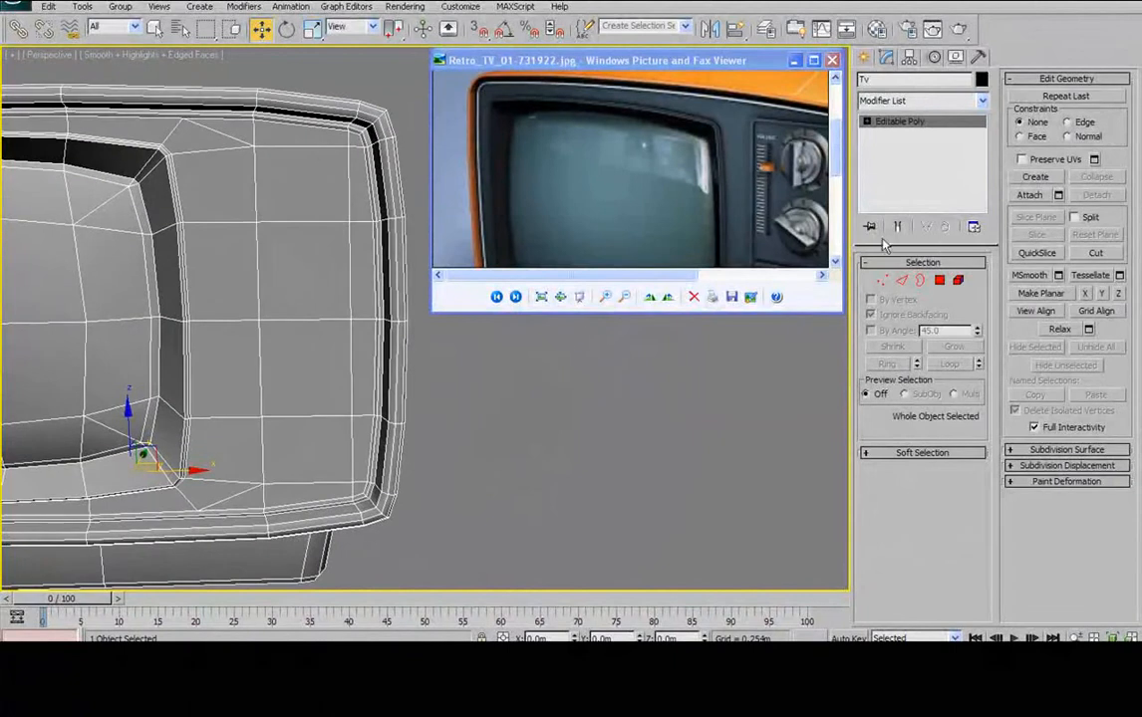
# - Compare the TV's polygons beside the screen with the position and proportions of the control panel in the reference photo
pyautogui.click(937, 280)
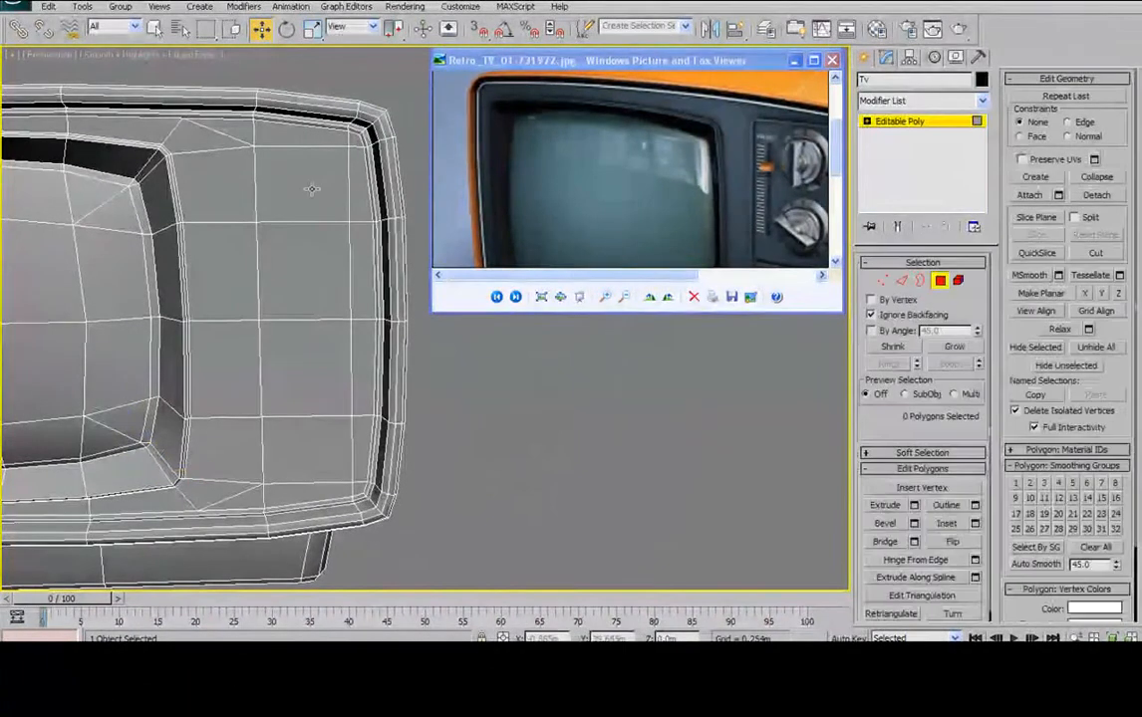
pyautogui.moveTo(322, 197)
pyautogui.keyDown('alt'); pyautogui.mouseDown(button='middle')
pyautogui.moveTo(334, 198)
pyautogui.moveTo(304, 189)
pyautogui.mouseUp(button='middle'); pyautogui.keyUp('alt')
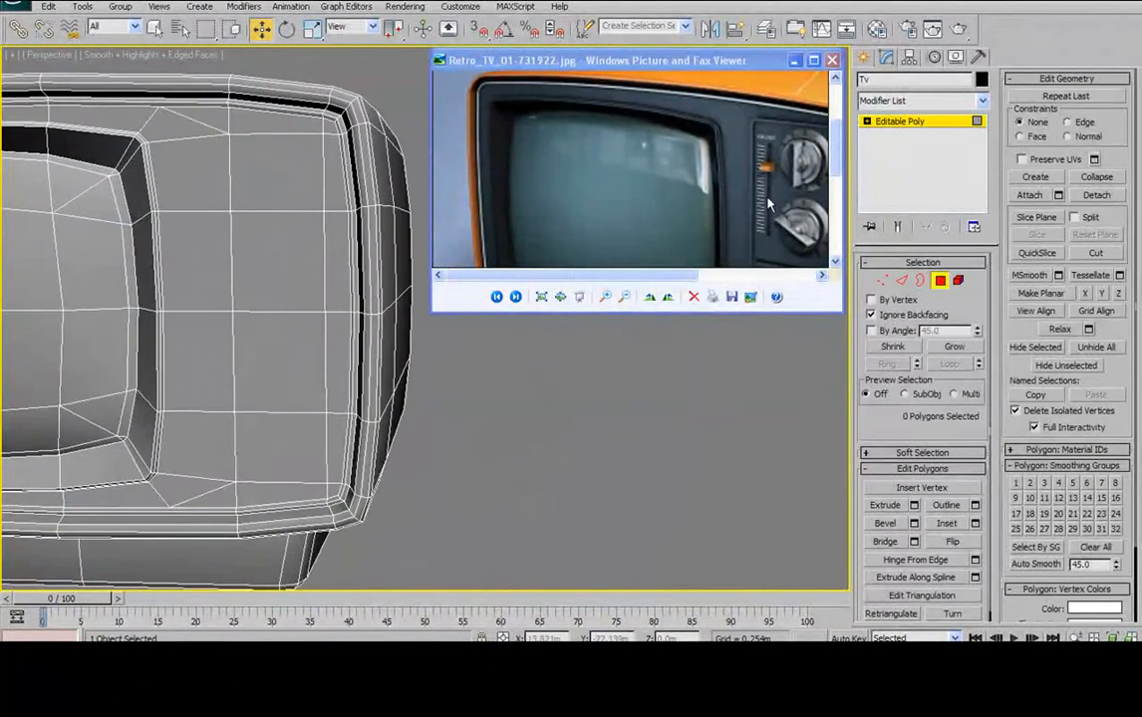
pyautogui.click(768, 195)
pyautogui.scroll(-2, 767, 195)
pyautogui.moveTo(701, 173); pyautogui.dragTo(647, 182)
pyautogui.keyDown('alt'); pyautogui.moveTo(294, 187); pyautogui.dragTo(338, 217, button='middle'); pyautogui.keyUp('alt')
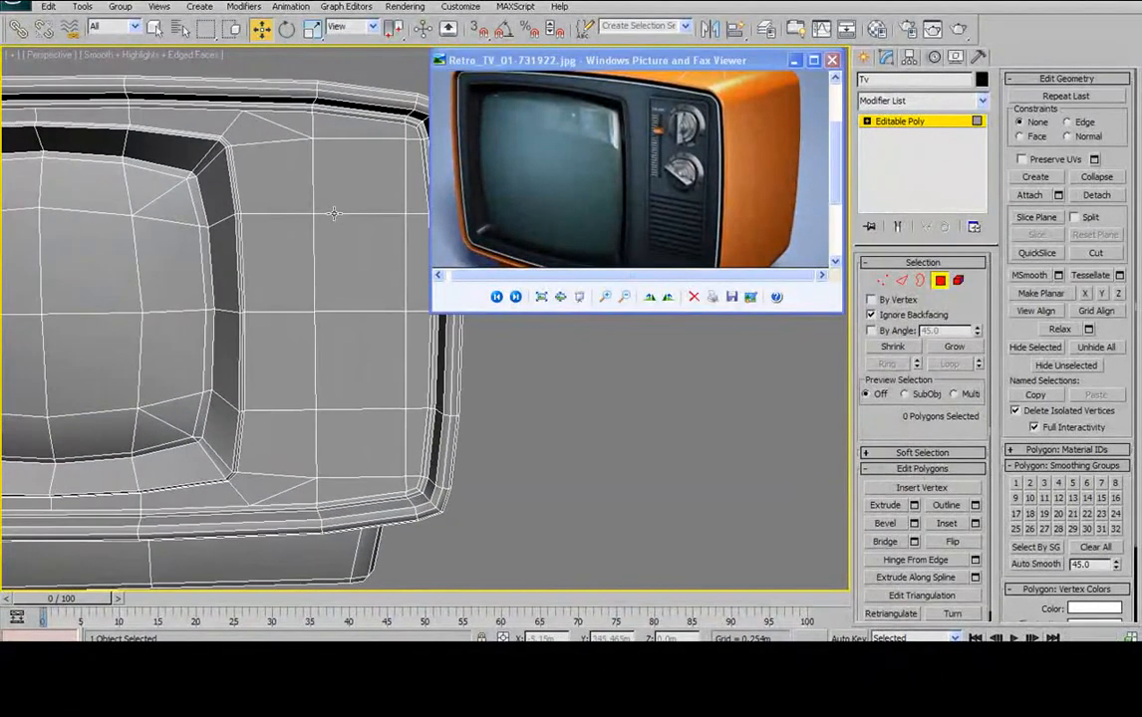
pyautogui.scroll(-3, 335, 215)
pyautogui.scroll(2, 289, 249)
pyautogui.scroll(3, 300, 237)
pyautogui.scroll(-2, 343, 256)
# - Draw a box over the control area in the front view, about 1.433 m long, 0.457 m wide and 0.673 m high
pyautogui.click(865, 57)
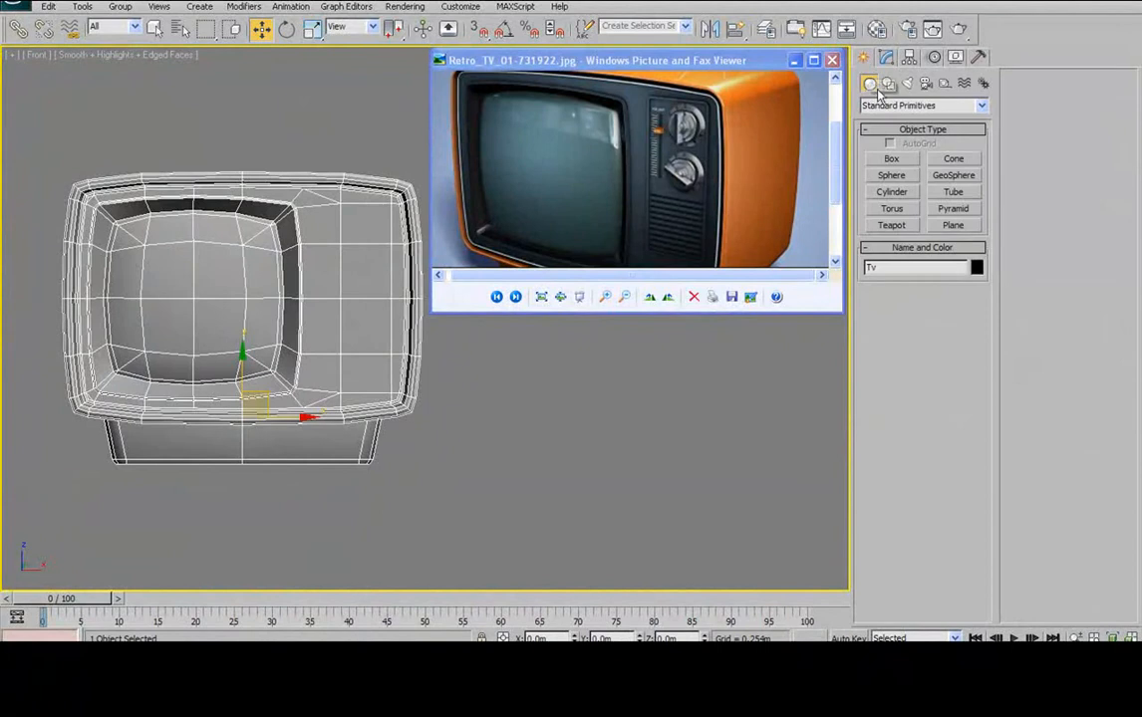
pyautogui.click(900, 161)
pyautogui.moveTo(292, 251); pyautogui.dragTo(287, 311, button='middle')
pyautogui.press('F3')
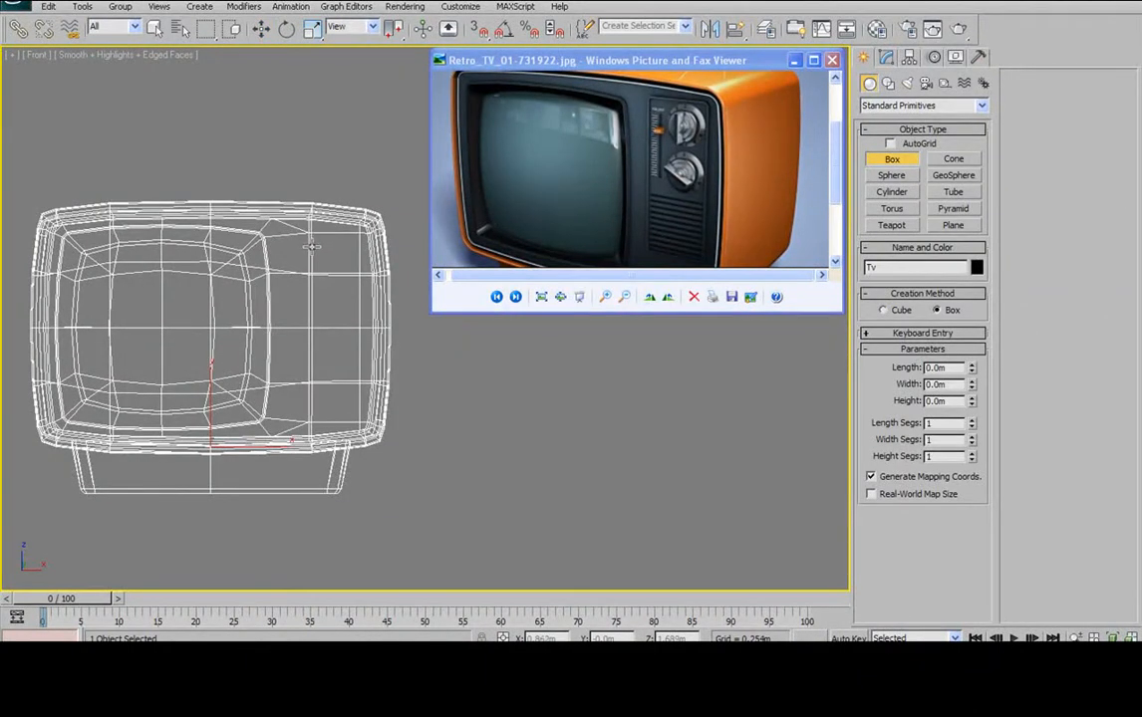
pyautogui.press('F3')
pyautogui.moveTo(311, 232); pyautogui.dragTo(355, 408)
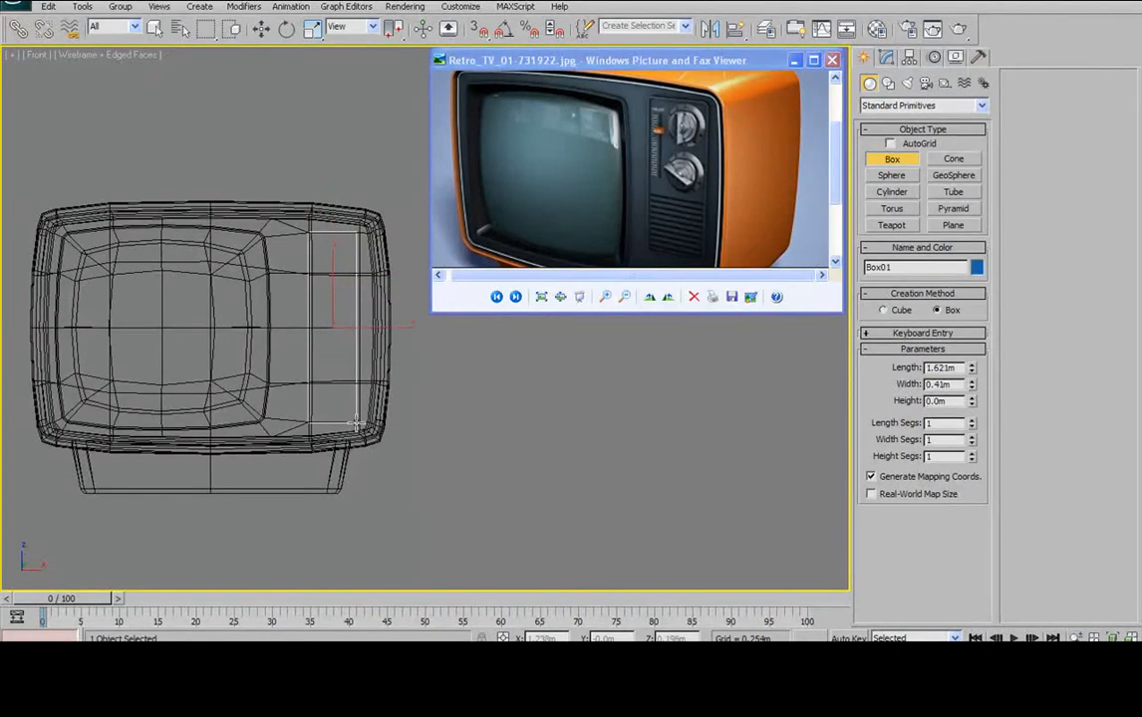
pyautogui.moveTo(362, 402); pyautogui.dragTo(364, 401)
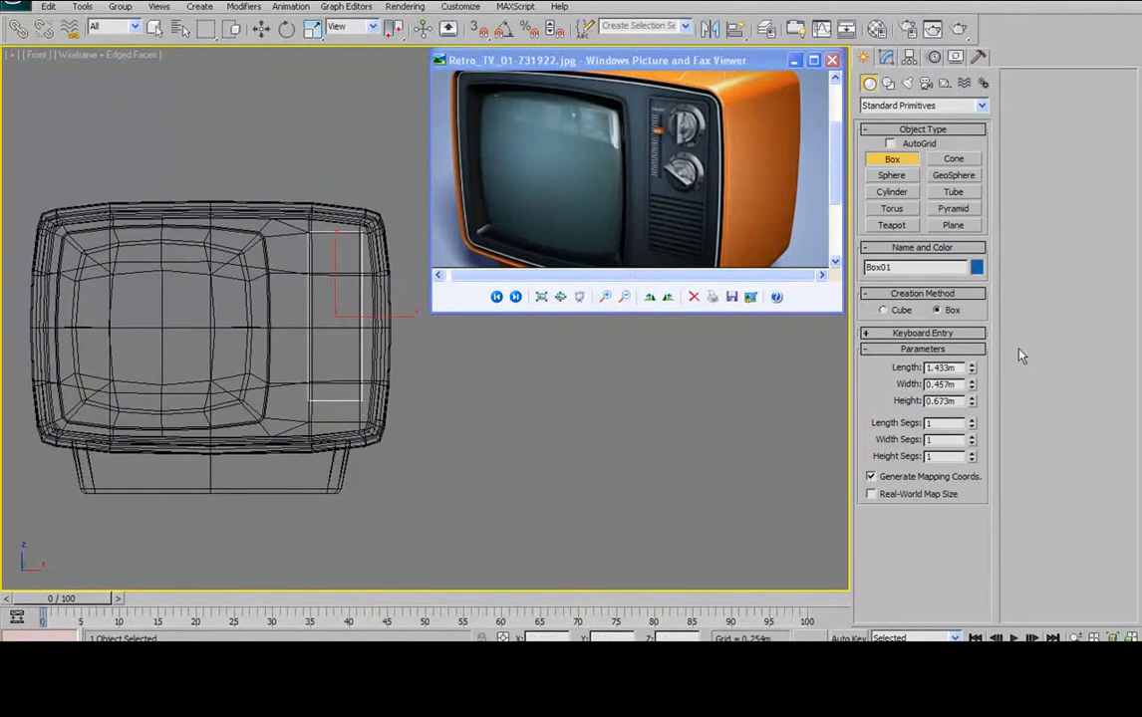
# - Move the box forward in the left view until it protrudes from the TV's front face
pyautogui.click(259, 29)
pyautogui.press('l')
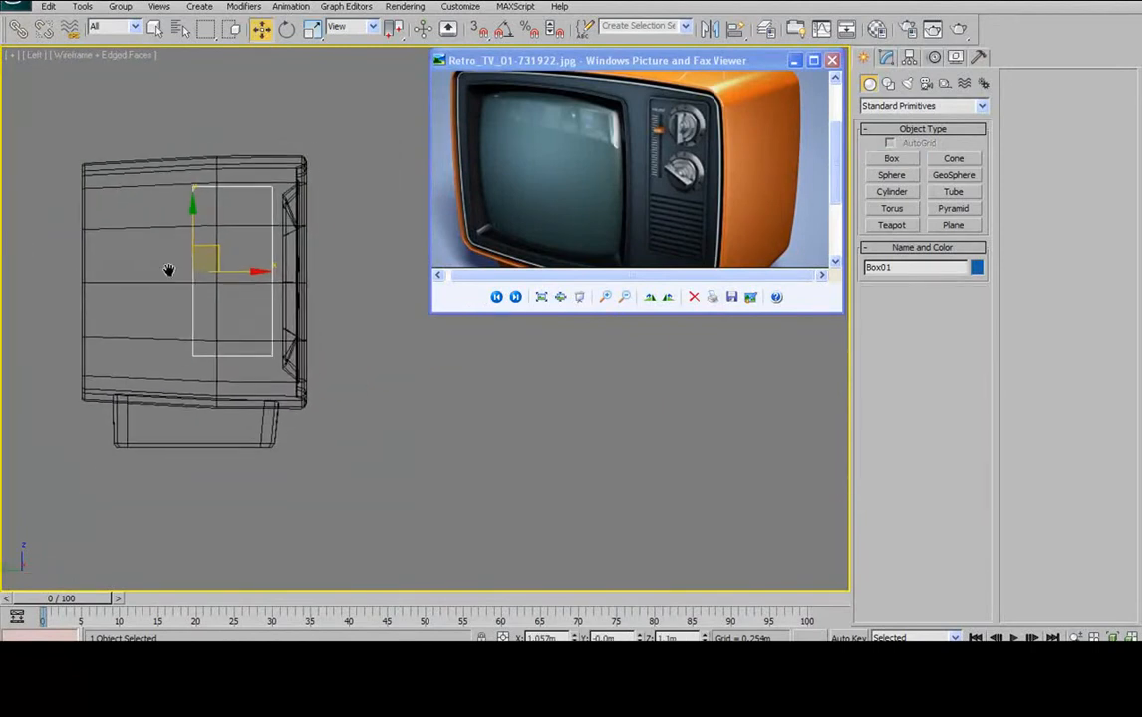
pyautogui.moveTo(247, 274); pyautogui.dragTo(351, 287)
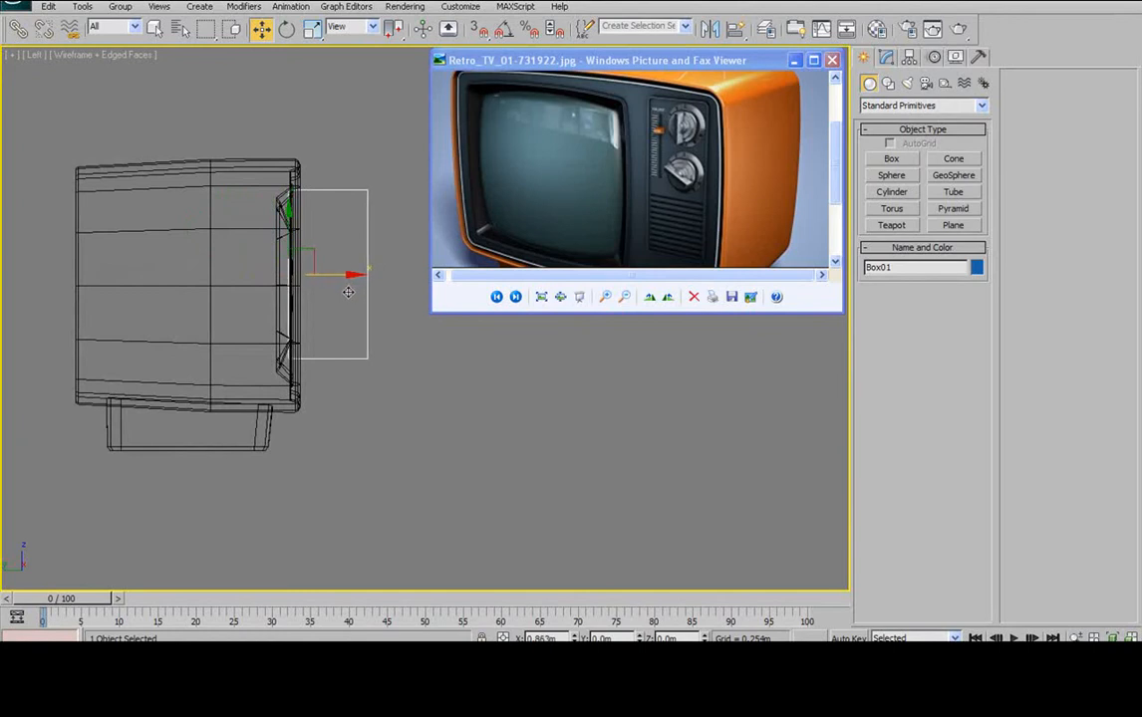
pyautogui.moveTo(351, 292); pyautogui.dragTo(349, 292)
# - Convert the box in front of the TV to an Editable Poly
pyautogui.keyDown('alt'); pyautogui.moveTo(364, 252); pyautogui.dragTo(192, 289, button='middle'); pyautogui.keyUp('alt')
pyautogui.press('p')
pyautogui.press('F3')
pyautogui.moveTo(247, 234)
pyautogui.keyDown('alt'); pyautogui.mouseDown(button='middle')
pyautogui.moveTo(269, 215)
pyautogui.moveTo(309, 247)
pyautogui.moveTo(369, 238)
pyautogui.moveTo(291, 245)
pyautogui.mouseUp(button='middle'); pyautogui.keyUp('alt')
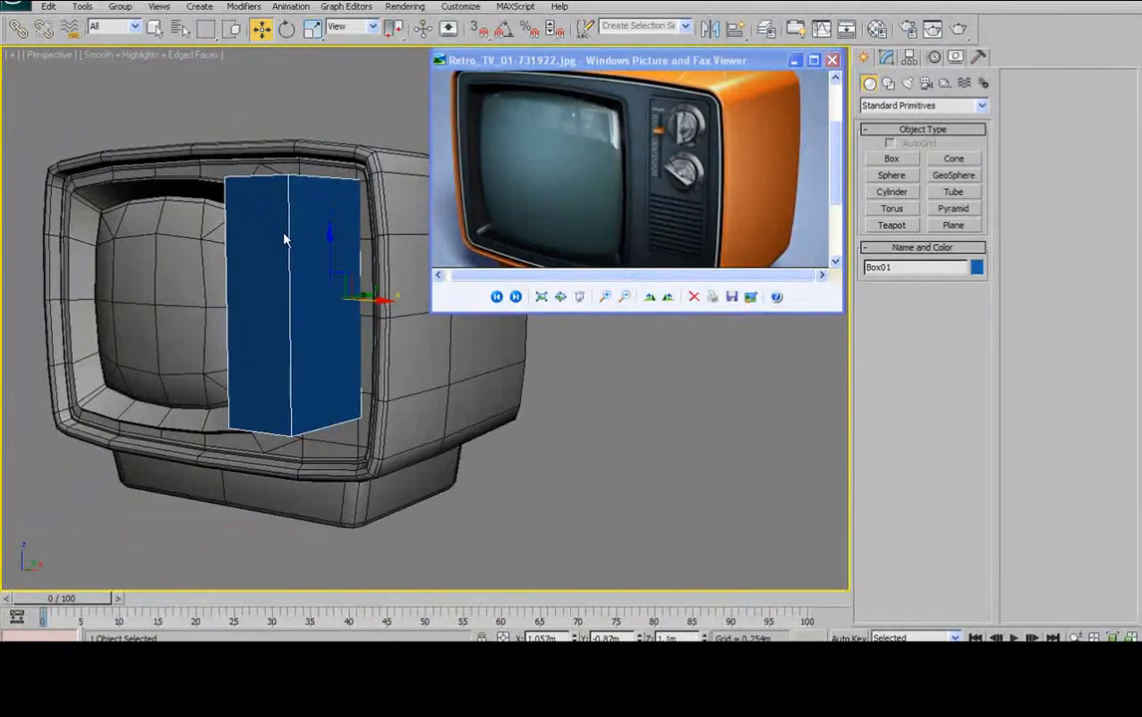
pyautogui.rightClick(285, 236)
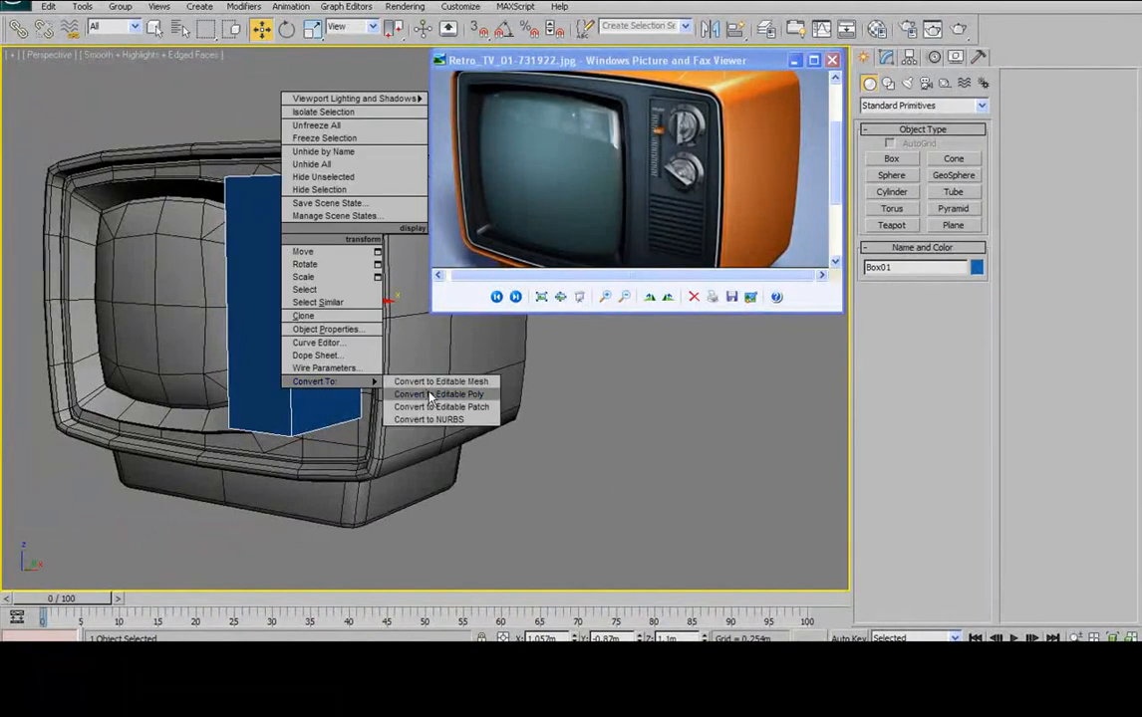
pyautogui.click(430, 393)
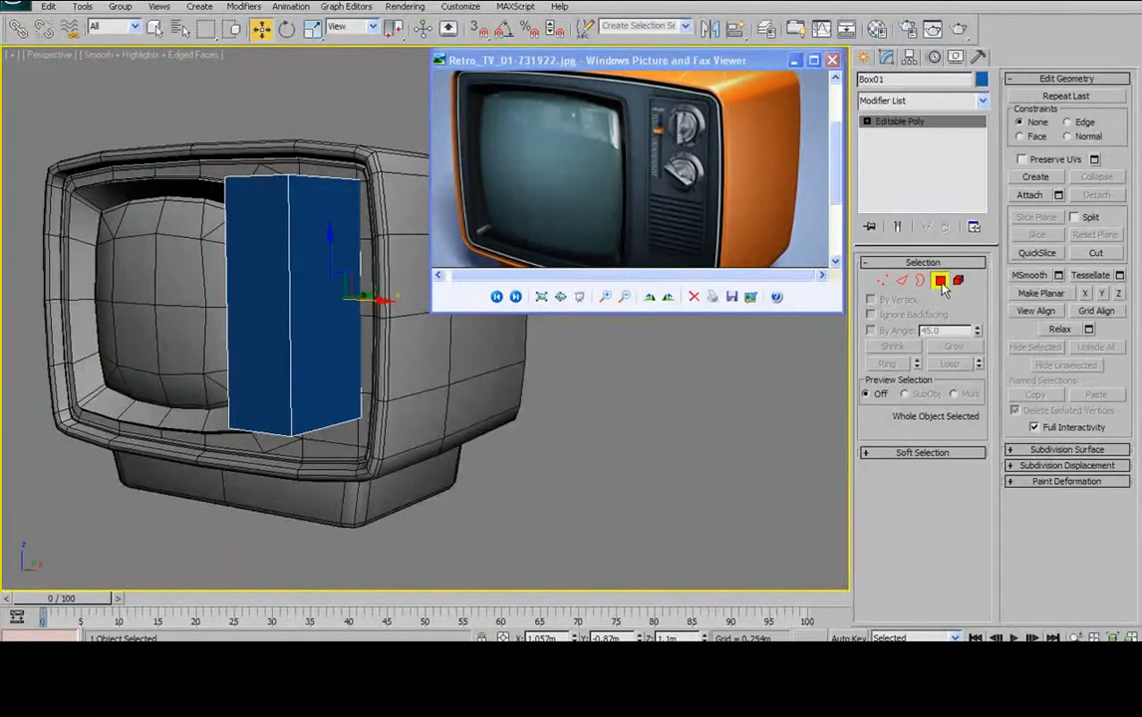
# - Select the box's rear polygon facing into the TV and delete it
pyautogui.click(940, 280)
pyautogui.keyDown('alt'); pyautogui.moveTo(390, 345); pyautogui.dragTo(252, 384, button='middle'); pyautogui.keyUp('alt')
pyautogui.press('F3')
pyautogui.click(329, 327)
pyautogui.keyDown('alt'); pyautogui.moveTo(329, 326); pyautogui.dragTo(361, 353, button='middle'); pyautogui.keyUp('alt')
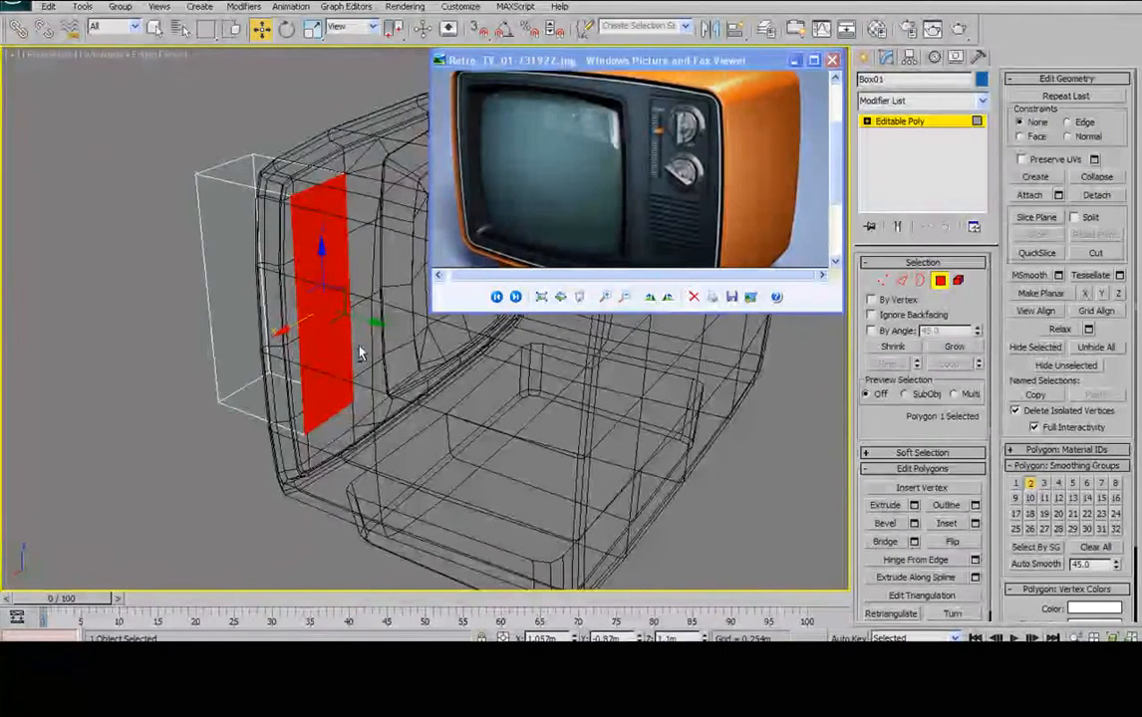
pyautogui.click(361, 352)
# - Move the box's front polygon back to about Y -0.896 m, leaving a thin panel on the TV face
pyautogui.moveTo(145, 280)
pyautogui.keyDown('alt'); pyautogui.mouseDown(button='middle')
pyautogui.moveTo(385, 239)
pyautogui.moveTo(362, 255)
pyautogui.mouseUp(button='middle'); pyautogui.keyUp('alt')
pyautogui.press('F3')
pyautogui.moveTo(247, 314)
pyautogui.mouseDown(button='middle')
pyautogui.moveTo(320, 286)
pyautogui.moveTo(244, 264)
pyautogui.moveTo(326, 255)
pyautogui.moveTo(245, 257)
pyautogui.moveTo(259, 234)
pyautogui.moveTo(314, 307)
pyautogui.moveTo(419, 271)
pyautogui.moveTo(392, 387)
pyautogui.mouseUp(button='middle')
pyautogui.click(317, 255)
pyautogui.click(282, 246)
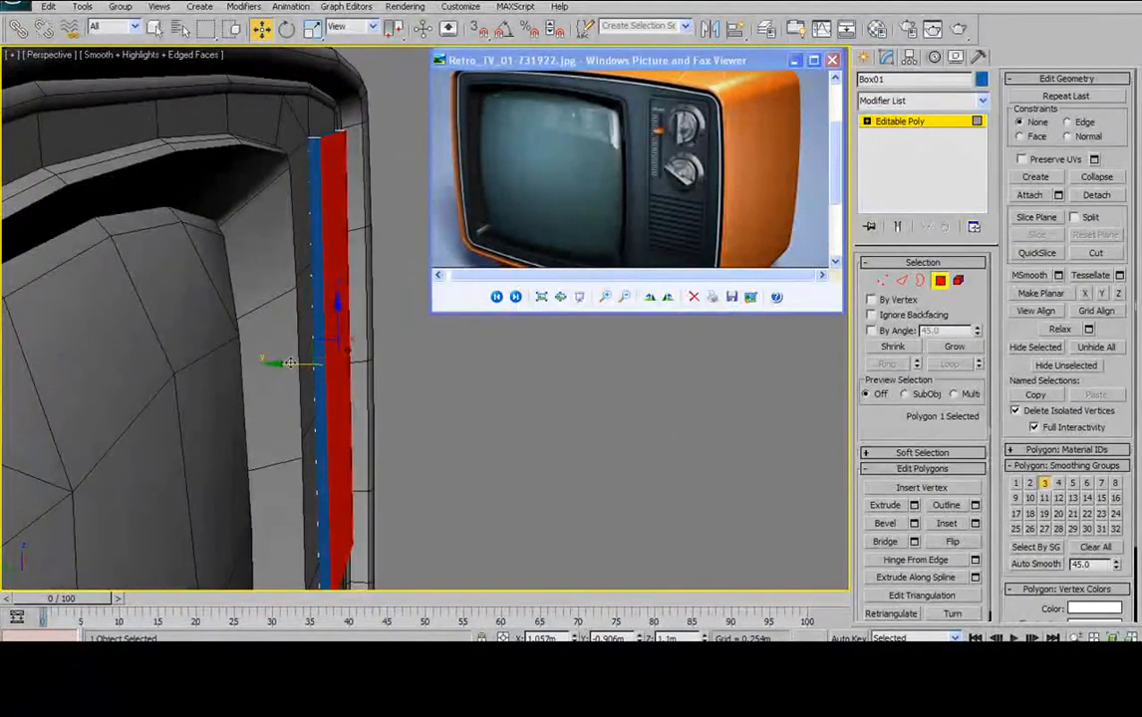
pyautogui.moveTo(292, 364); pyautogui.dragTo(288, 366)
# - Examine the thin panel on the TV's front without edge display and compare it with the reference photo
pyautogui.keyDown('alt'); pyautogui.moveTo(290, 364); pyautogui.dragTo(234, 392, button='middle'); pyautogui.keyUp('alt')
pyautogui.scroll(-6, 235, 391)
pyautogui.keyDown('alt'); pyautogui.moveTo(285, 340); pyautogui.dragTo(218, 272, button='middle'); pyautogui.keyUp('alt')
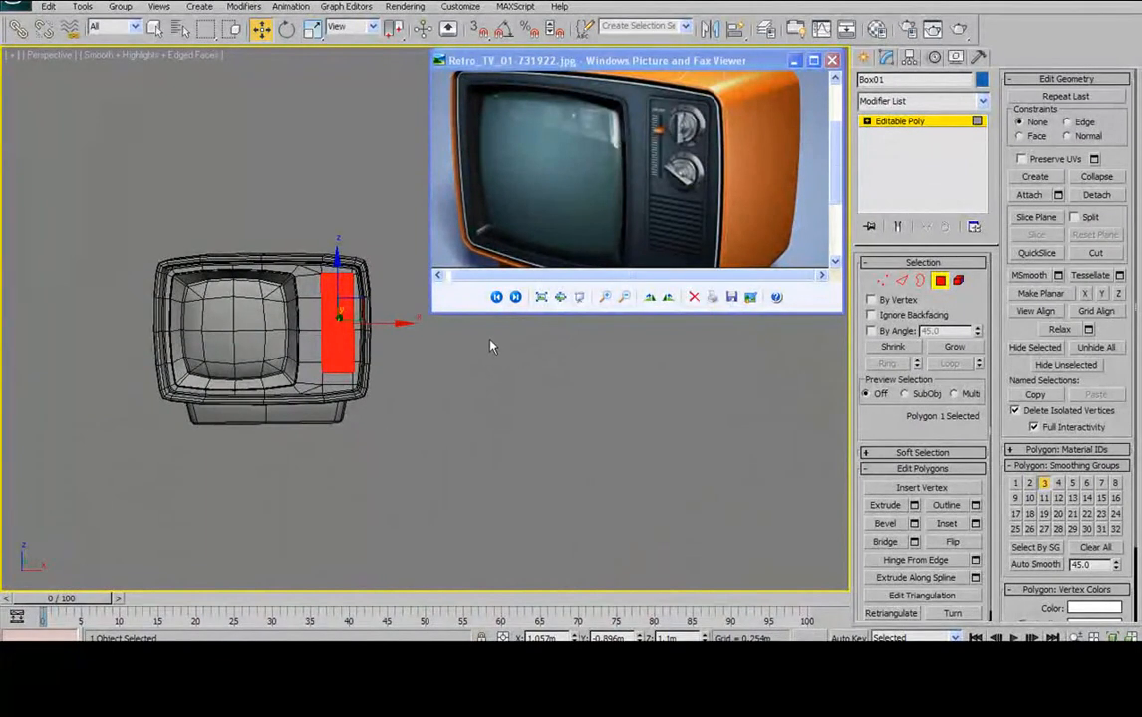
pyautogui.press('F4')
pyautogui.scroll(5, 370, 365)
pyautogui.moveTo(348, 344); pyautogui.dragTo(392, 326, button='middle')
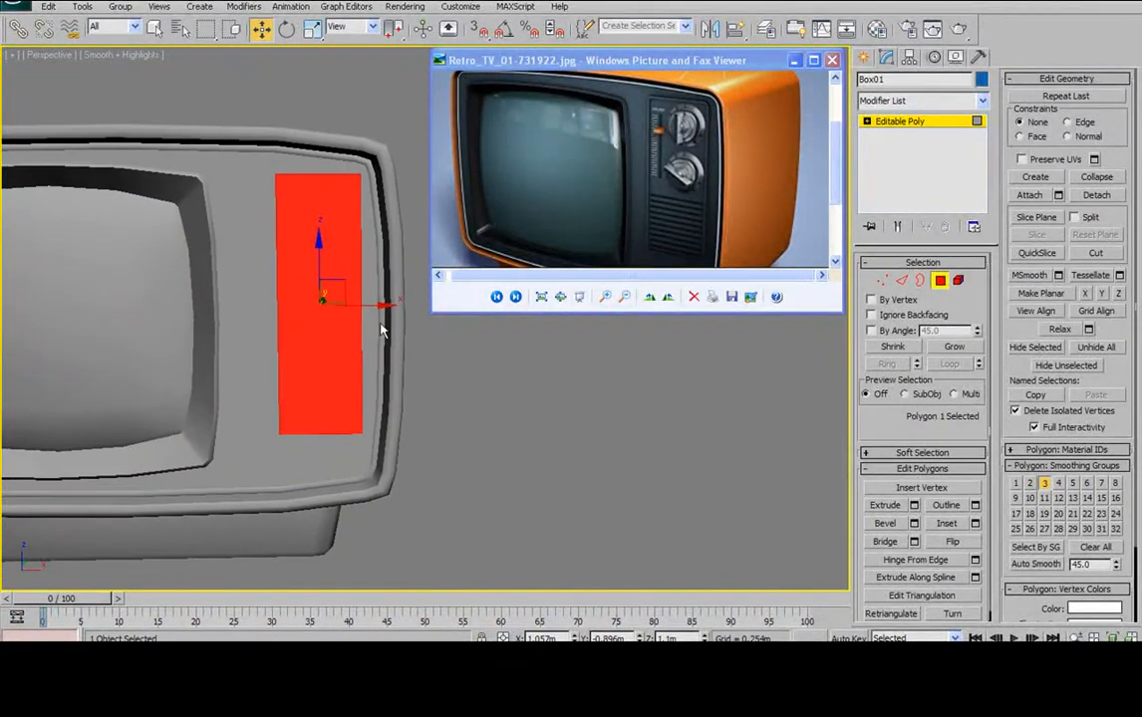
pyautogui.scroll(-3, 695, 178)
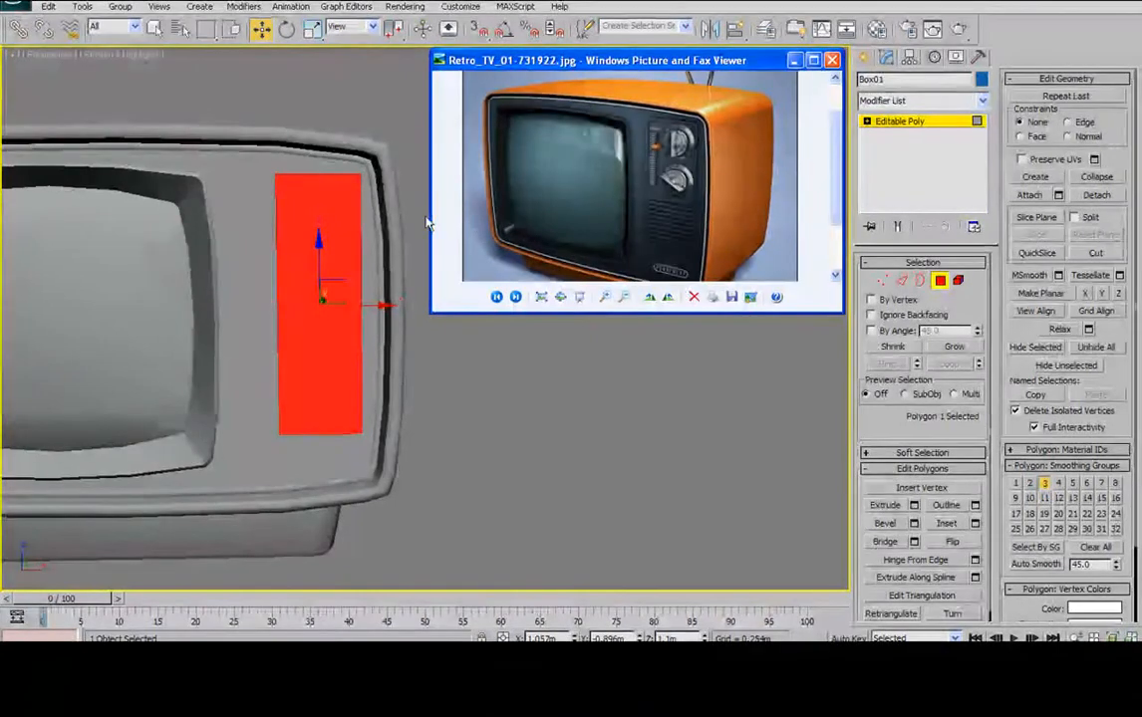
# - Select the panel's top polygon and move it up by about 0.028 m
pyautogui.keyDown('alt'); pyautogui.moveTo(348, 196); pyautogui.dragTo(300, 110, button='middle'); pyautogui.keyUp('alt')
pyautogui.click(333, 186)
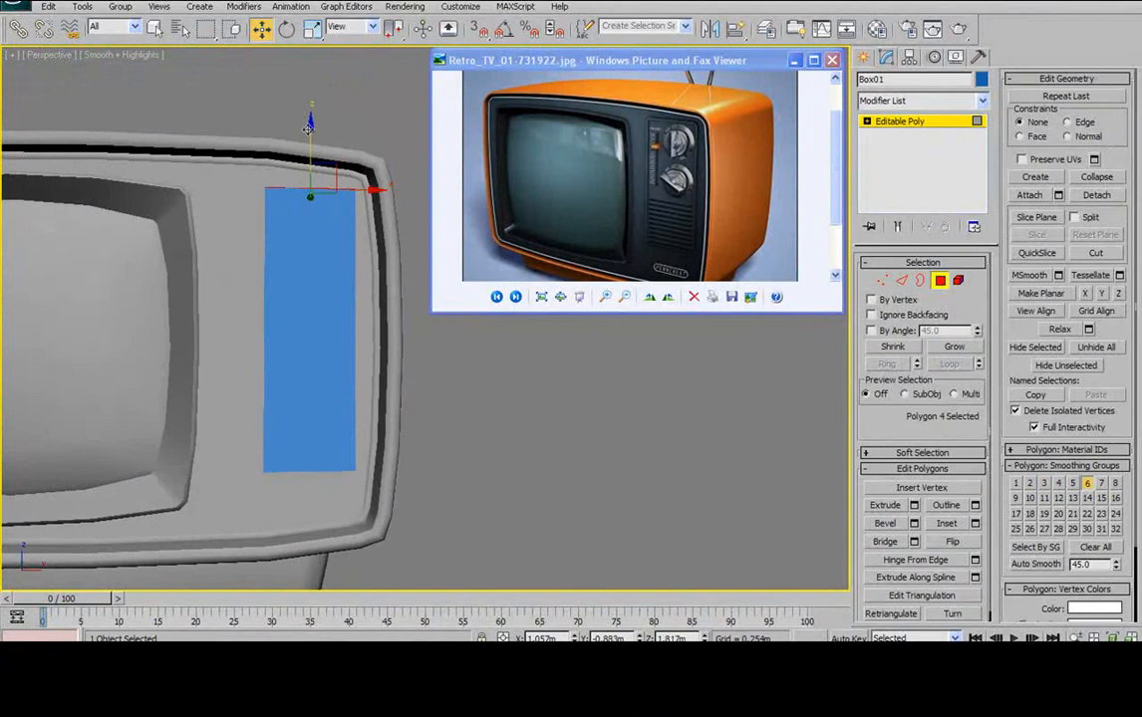
pyautogui.moveTo(311, 132); pyautogui.dragTo(315, 127)
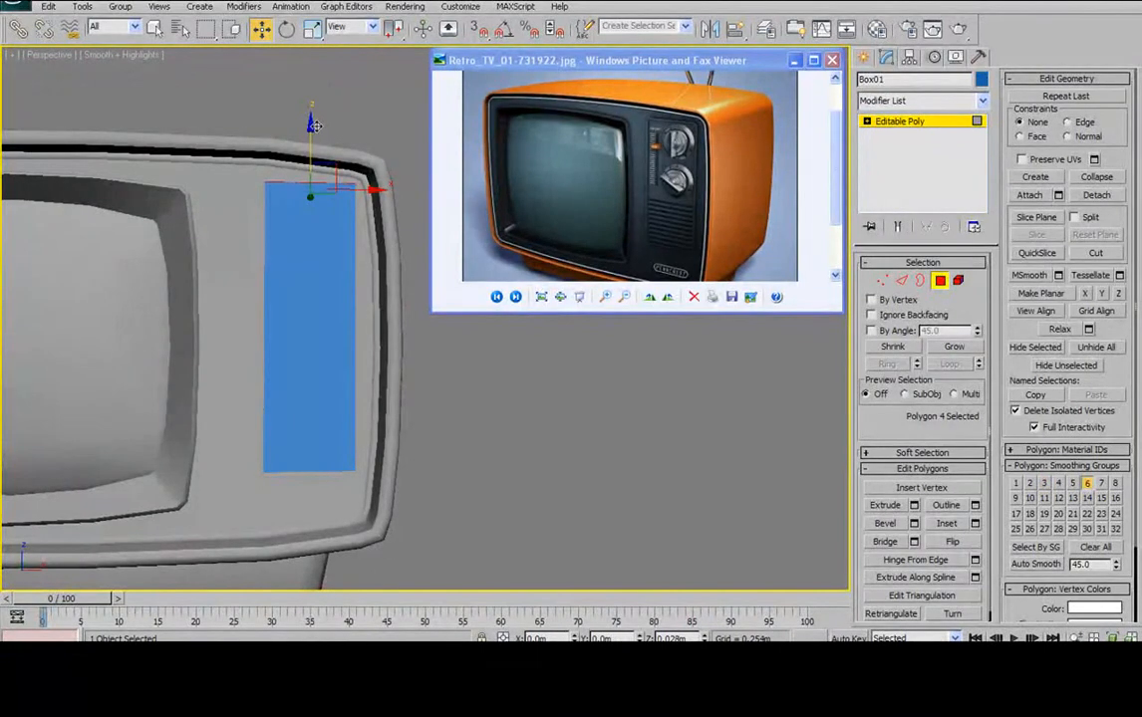